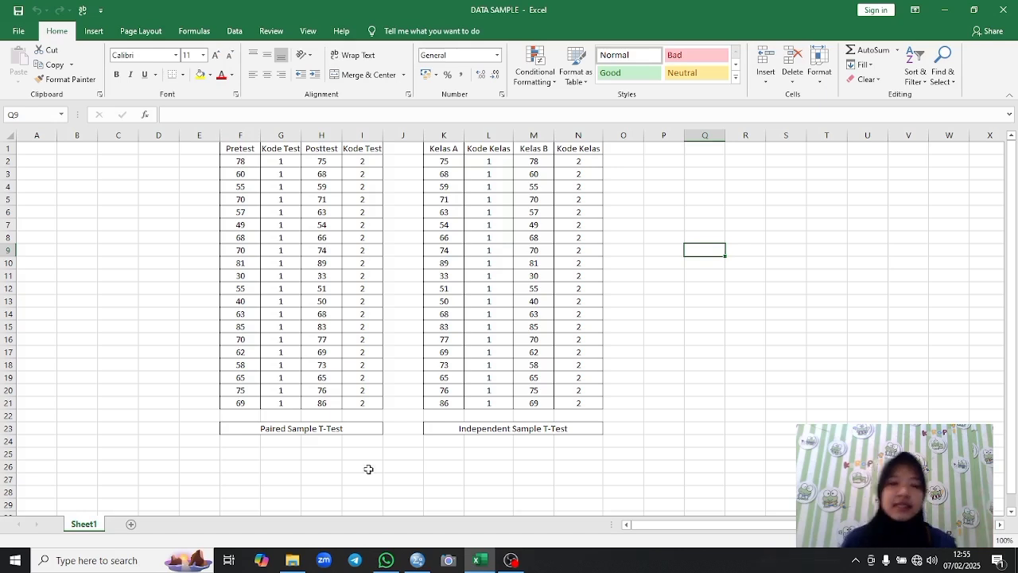
mouse_move(413, 569)
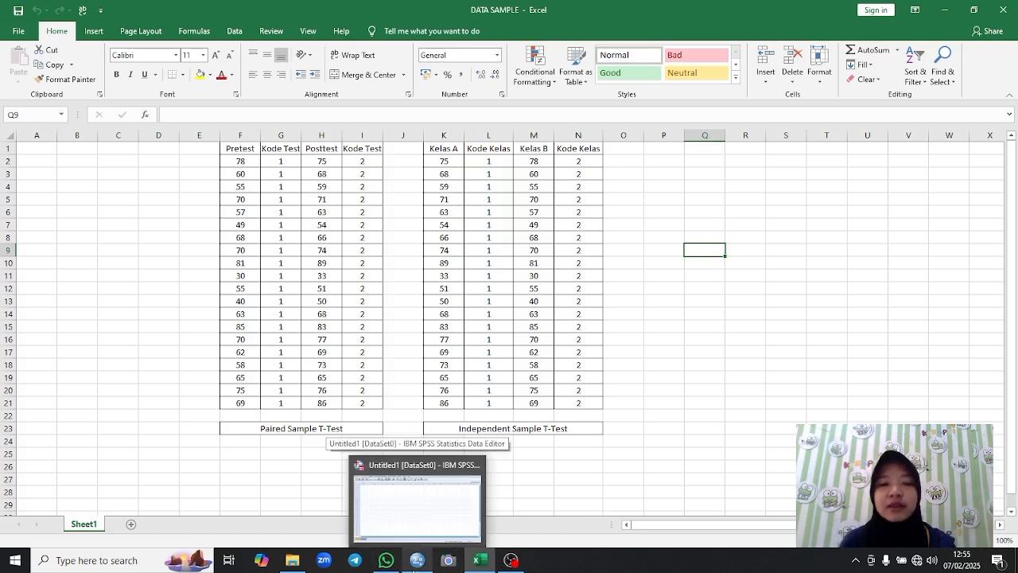
left_click(402, 529)
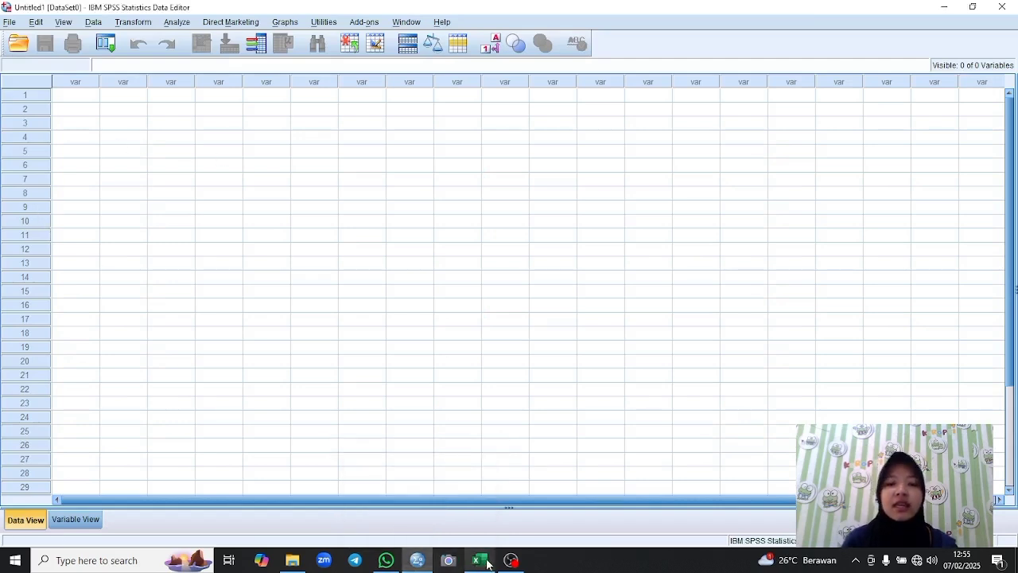
mouse_move(488, 563)
left_click(462, 506)
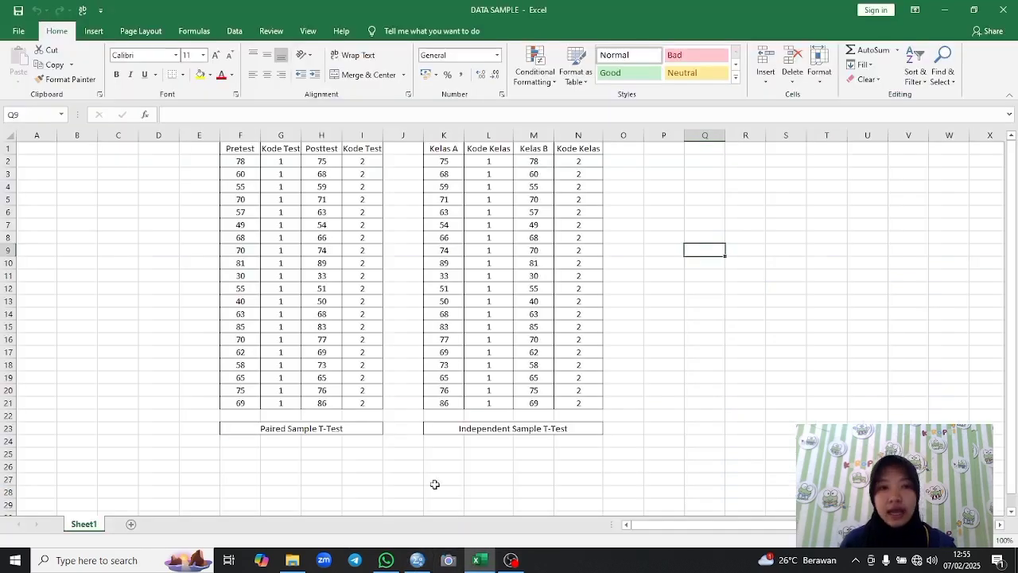
Step: Copy the Pretest scores in F2:F21 of the Excel sheet and paste them into the first SPSS data column from row 1
left_click(233, 162)
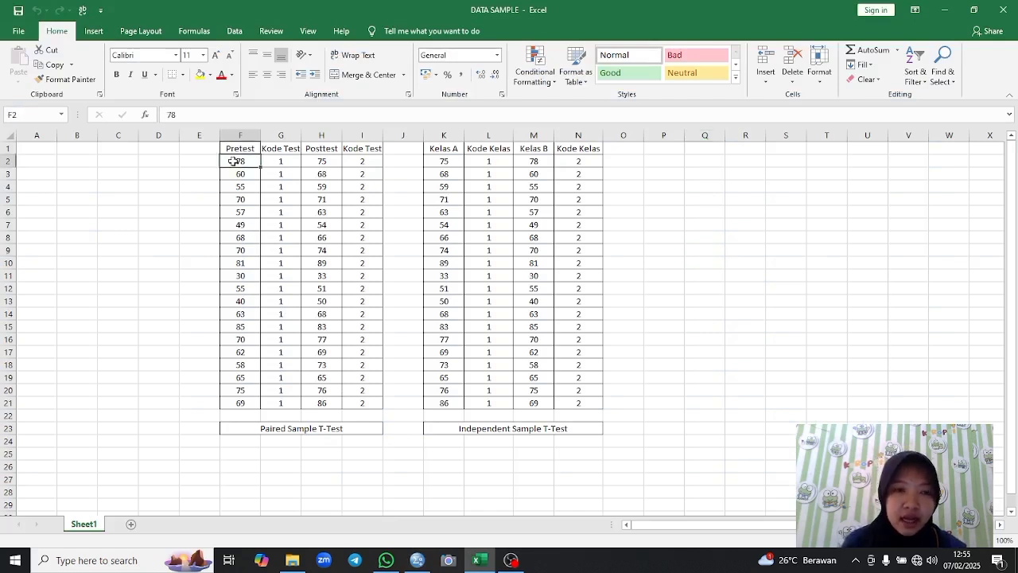
left_click_drag(233, 161, 239, 399)
right_click(231, 211)
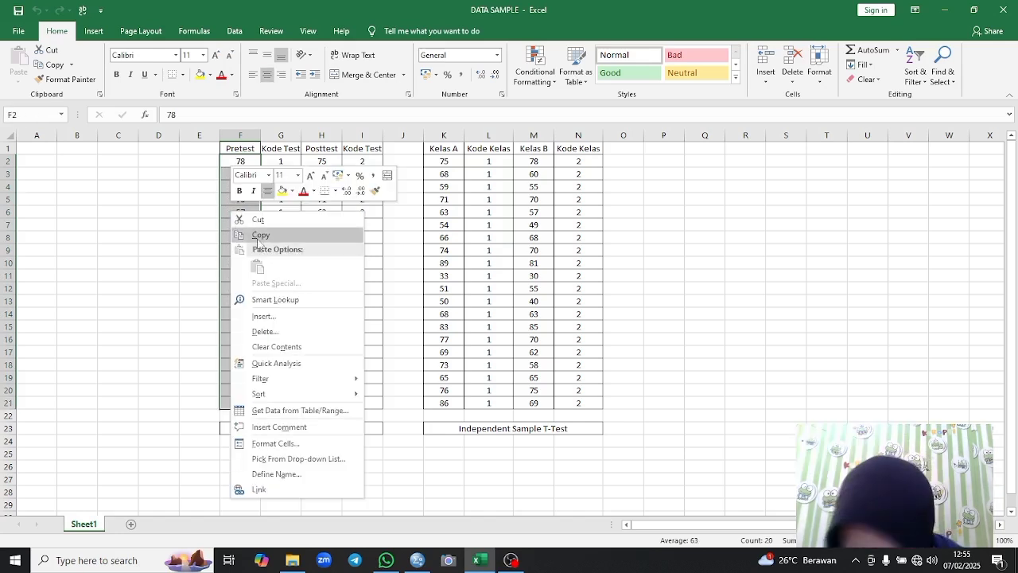
left_click(260, 235)
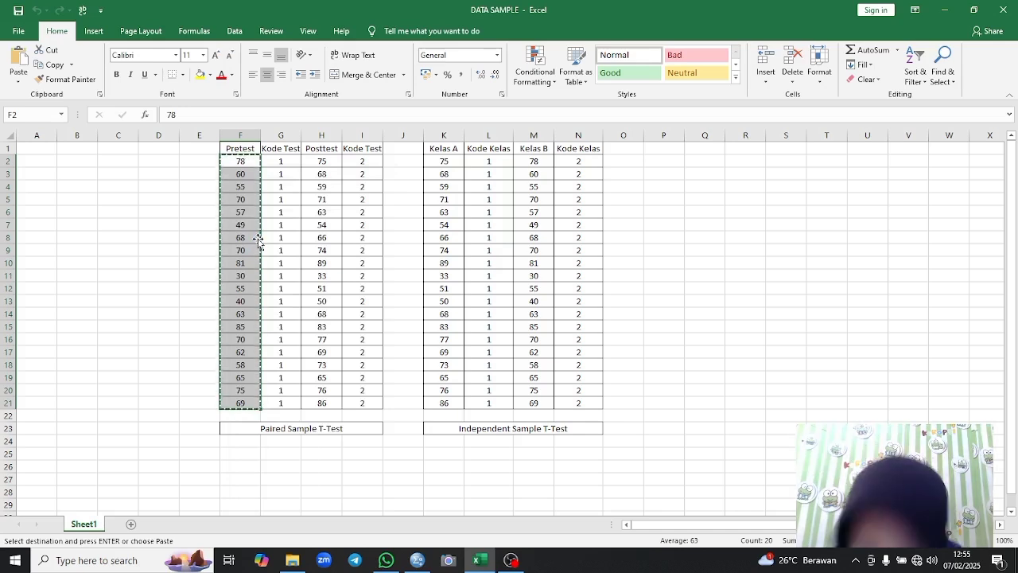
mouse_move(417, 560)
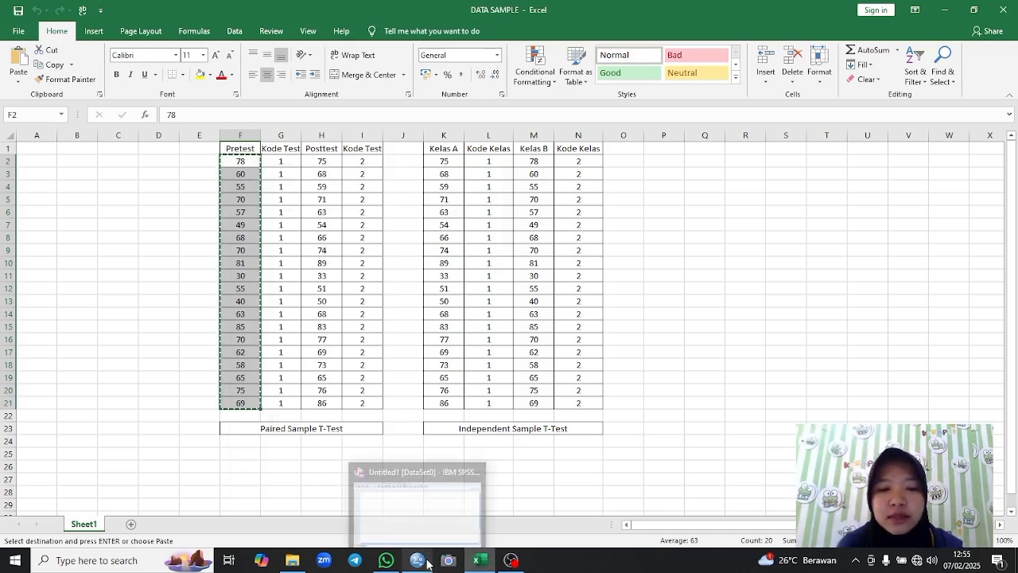
left_click(414, 501)
left_click(69, 97)
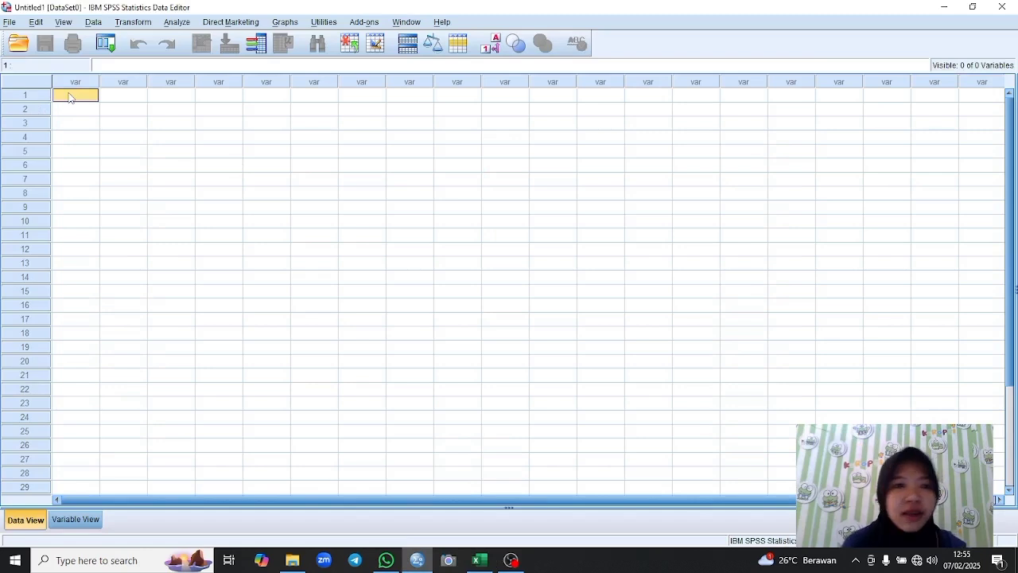
right_click(69, 97)
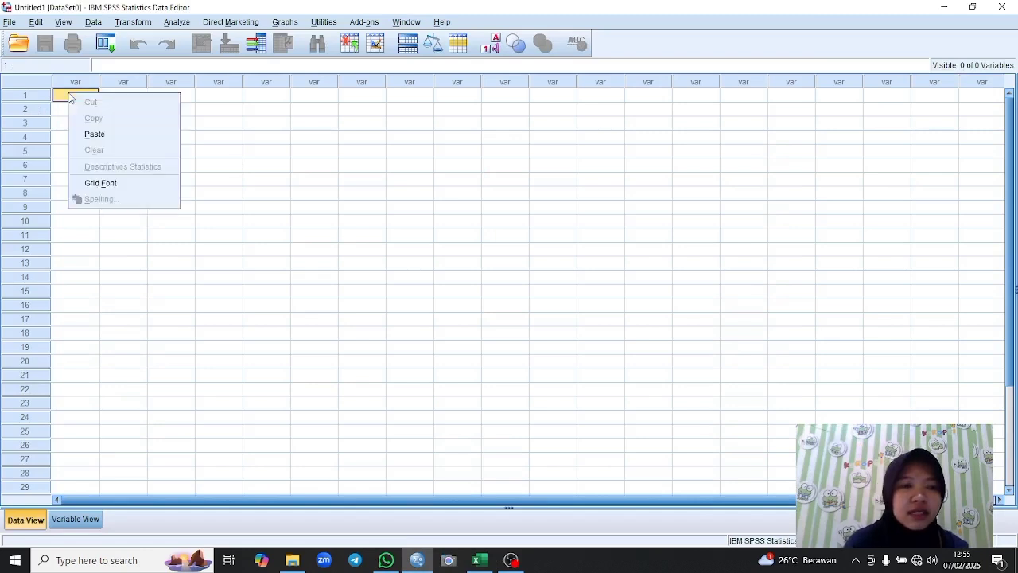
left_click(92, 133)
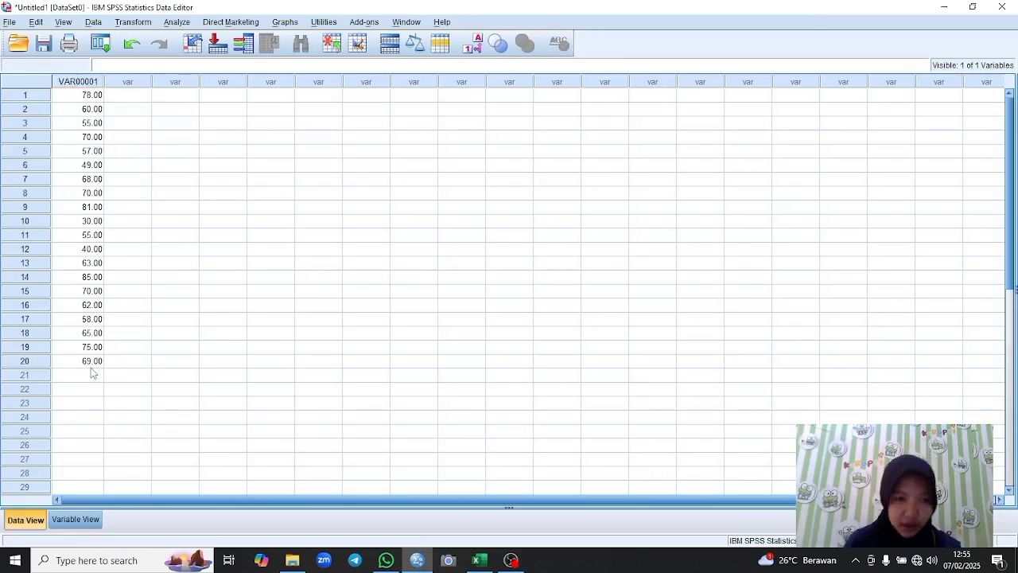
Step: Copy the Posttest scores in H2:H21 from Excel and paste them beneath the Pretest scores in SPSS, starting at row 21
left_click(92, 366)
left_click(92, 376)
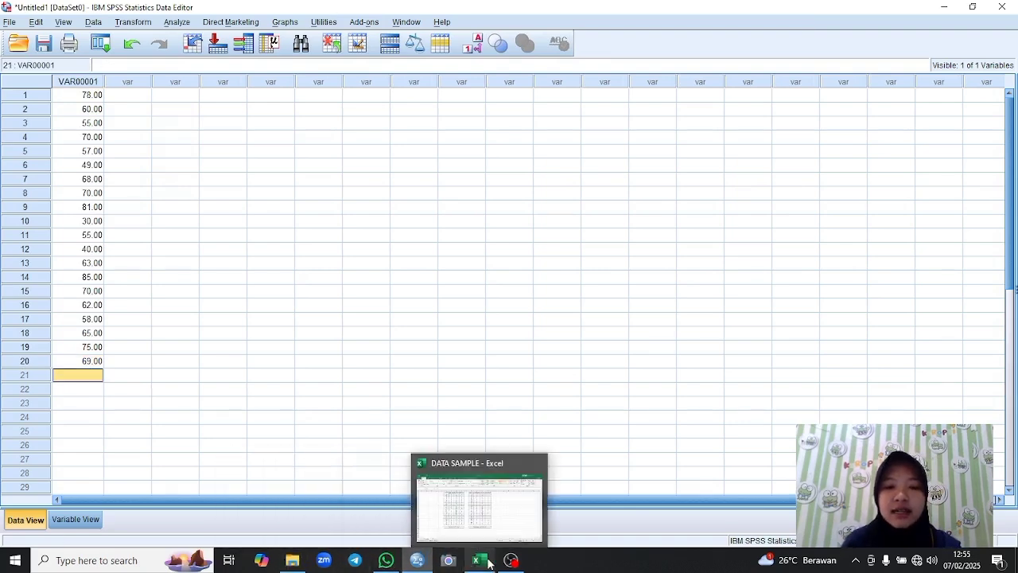
left_click(455, 508)
left_click_drag(323, 161, 322, 404)
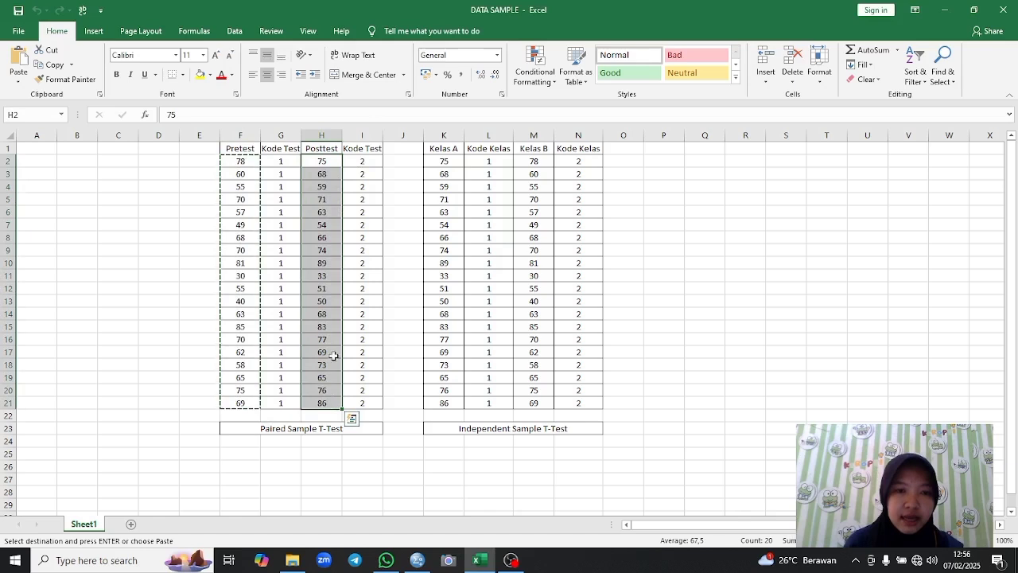
right_click(330, 263)
left_click(362, 281)
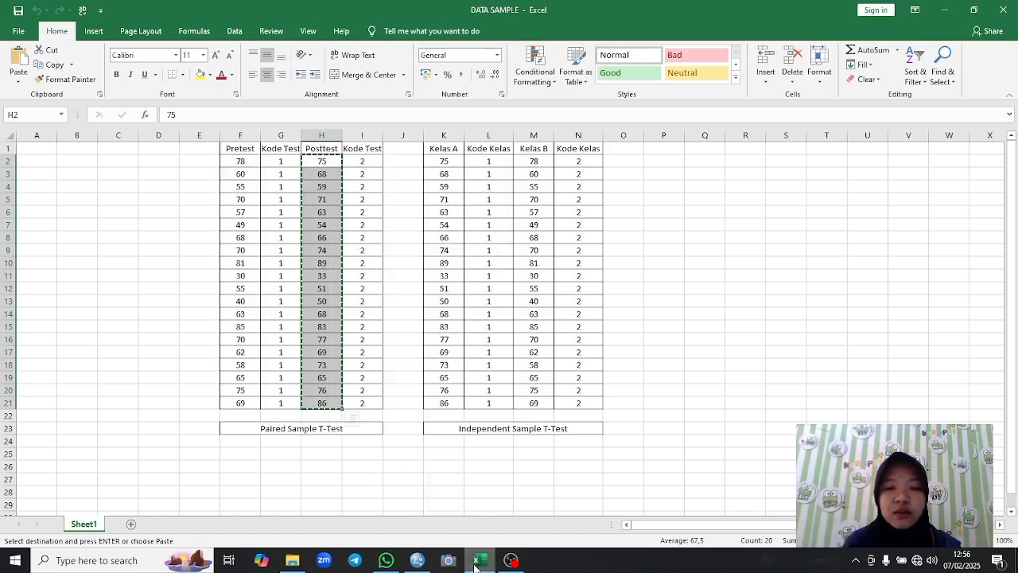
left_click(413, 561)
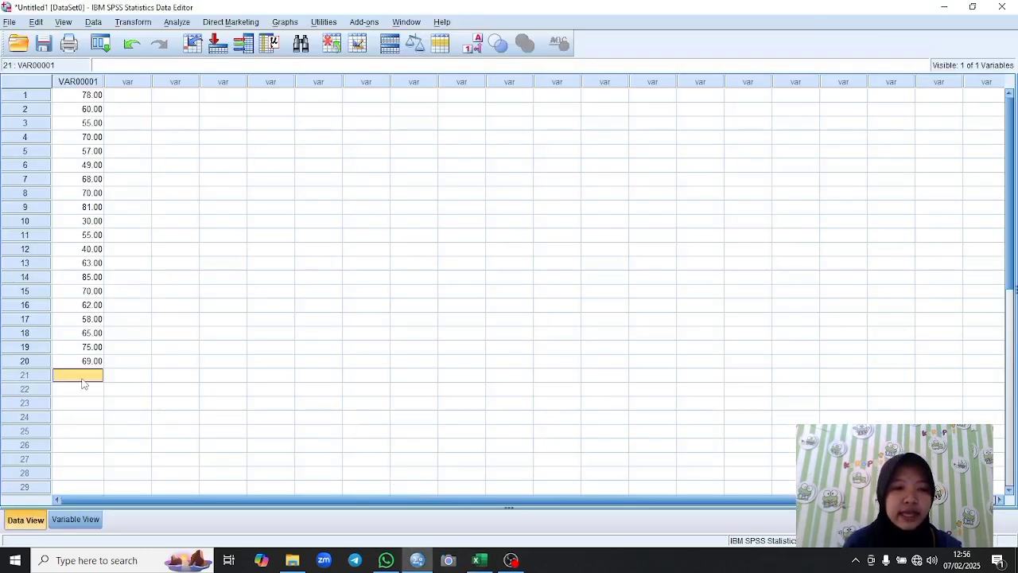
right_click(81, 379)
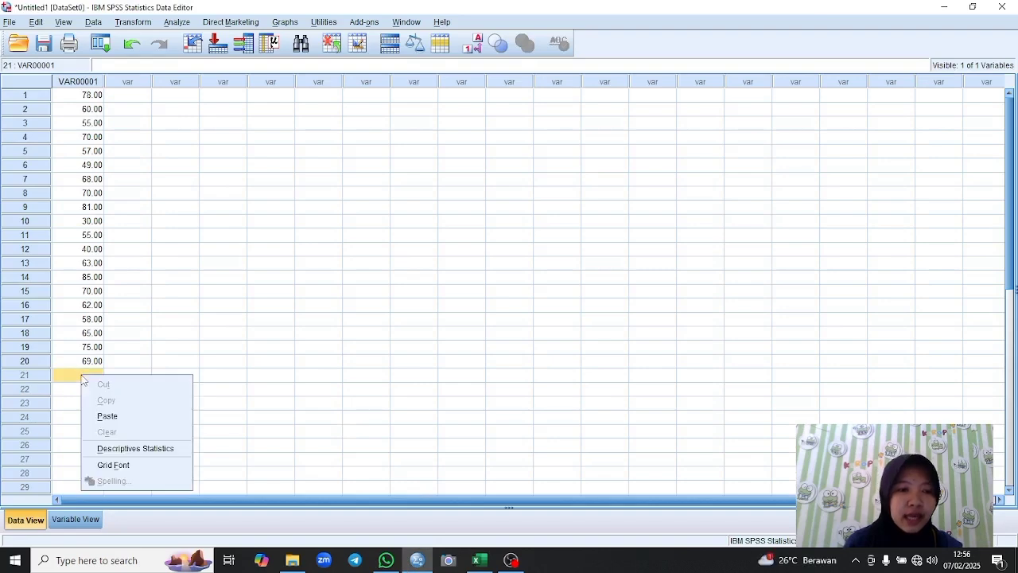
left_click(118, 418)
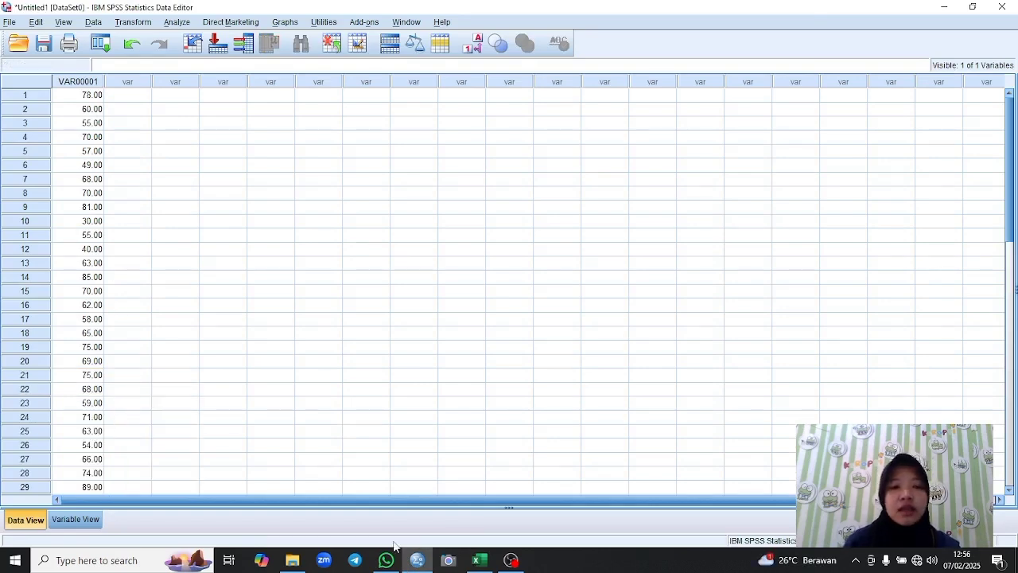
Step: Copy the Pretest codes in G2:G21 from Excel and paste them into the second SPSS data column from row 1
left_click(478, 562)
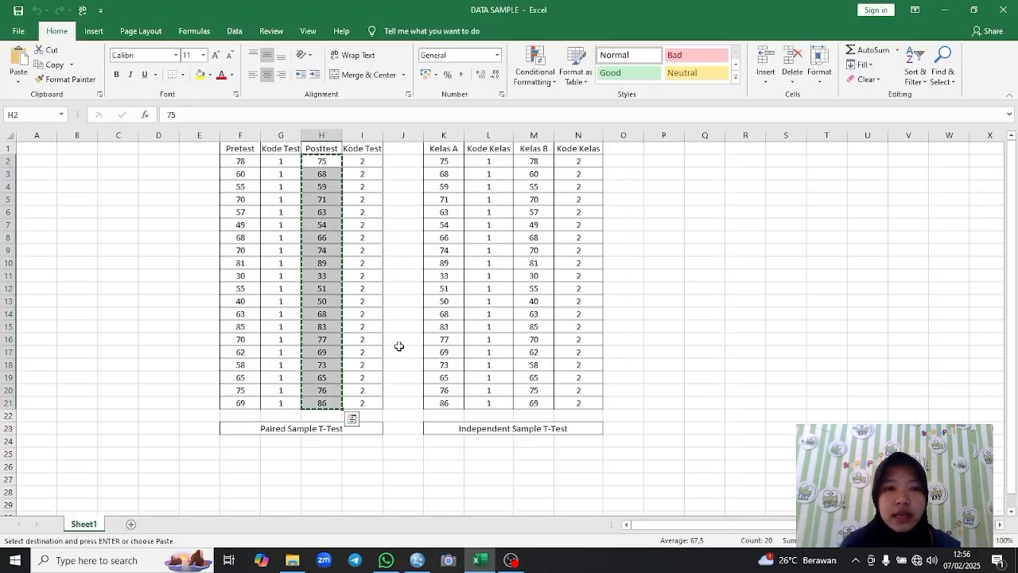
left_click_drag(283, 164, 280, 402)
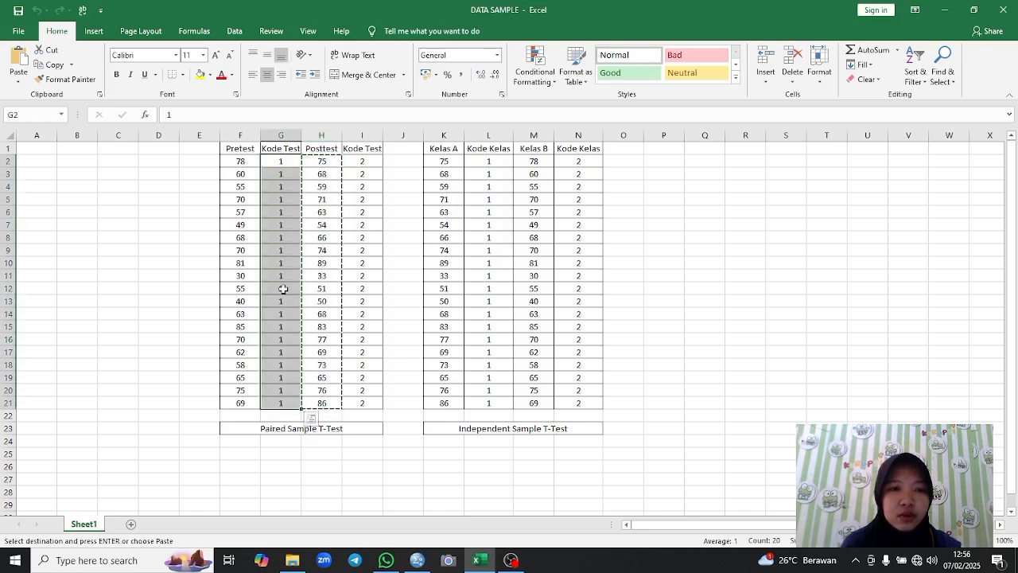
right_click(280, 253)
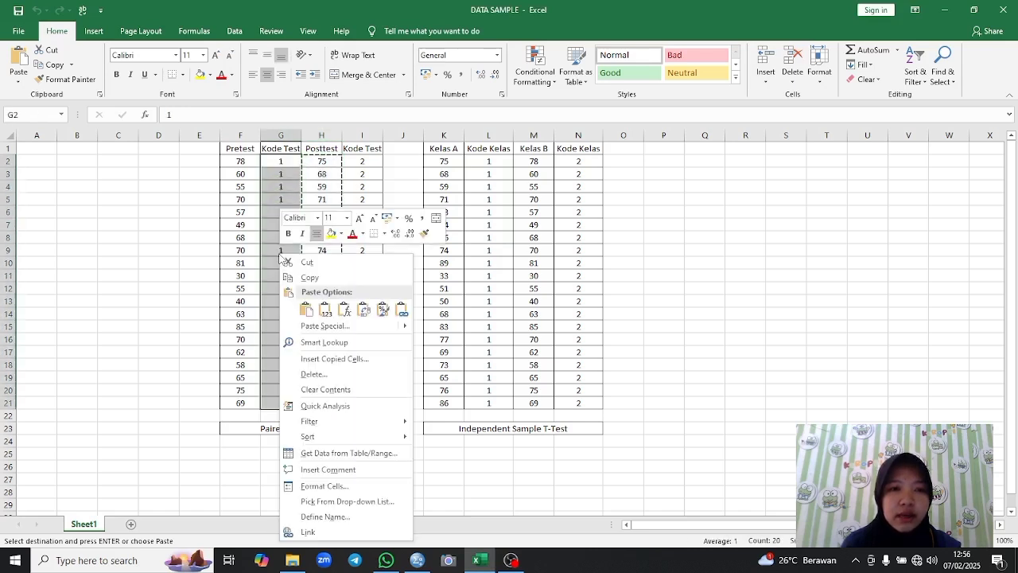
left_click(326, 278)
left_click(417, 560)
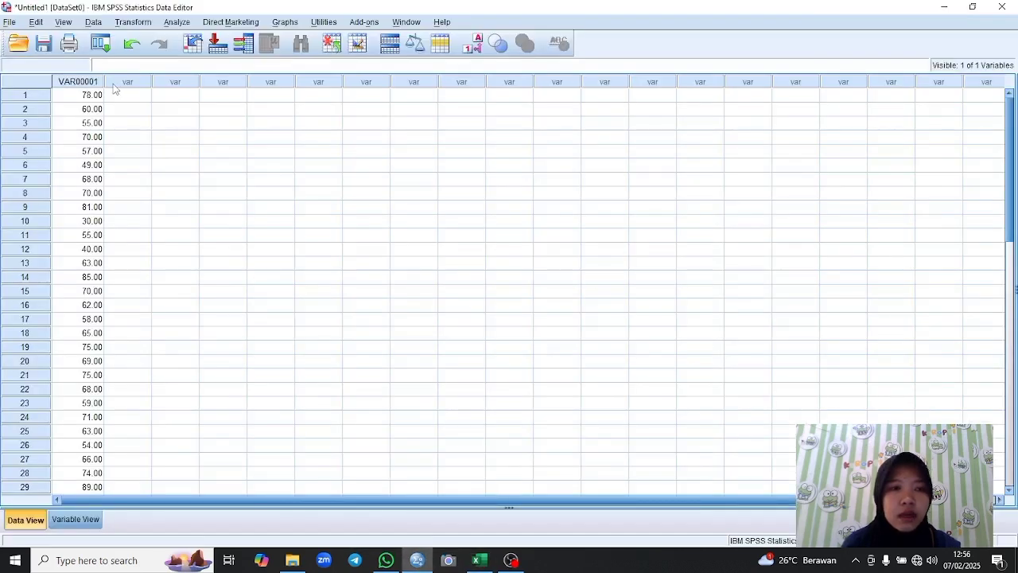
left_click(123, 95)
right_click(123, 98)
left_click(158, 140)
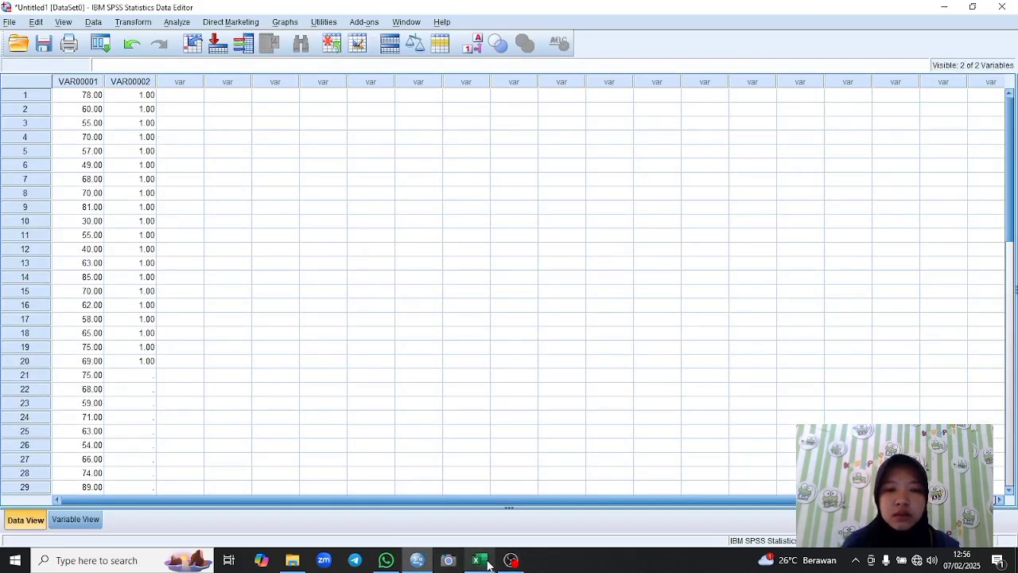
Step: Copy the Posttest codes in I2:I21 from Excel and paste them into the second SPSS data column, starting at row 21
mouse_move(479, 560)
left_click(469, 497)
left_click_drag(362, 161, 364, 403)
right_click(366, 250)
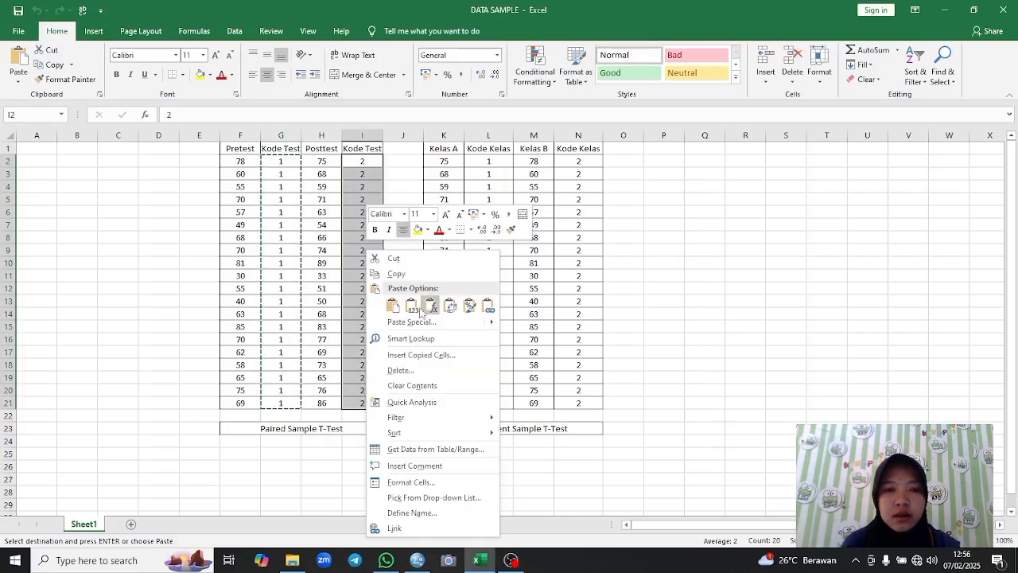
left_click(393, 273)
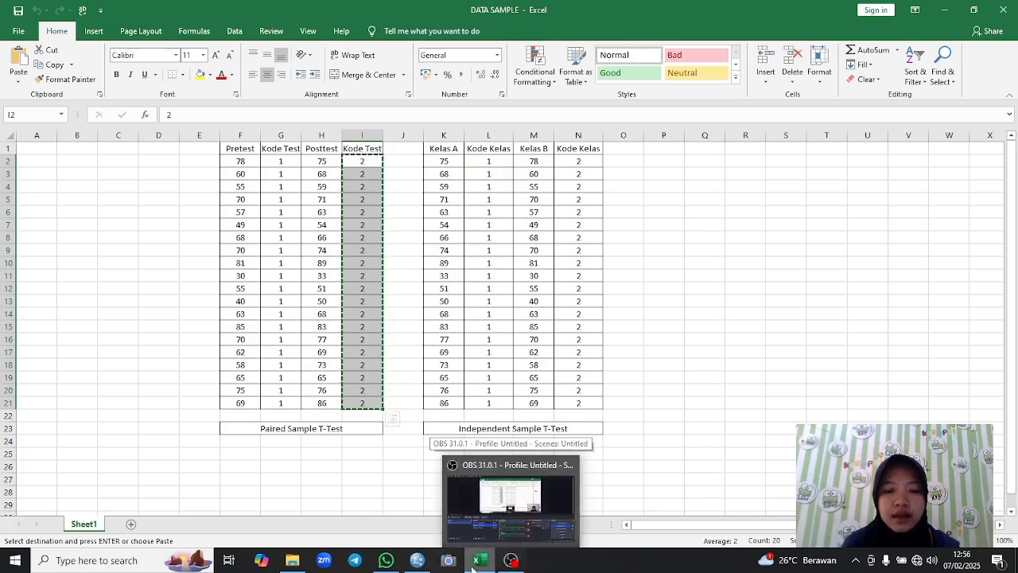
left_click(415, 562)
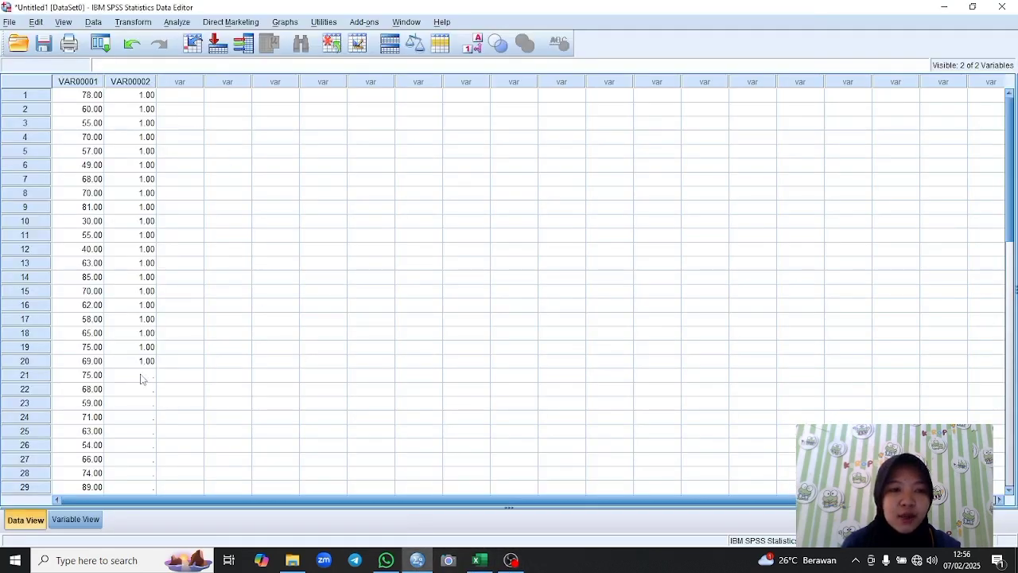
left_click(141, 377)
right_click(141, 377)
left_click(182, 418)
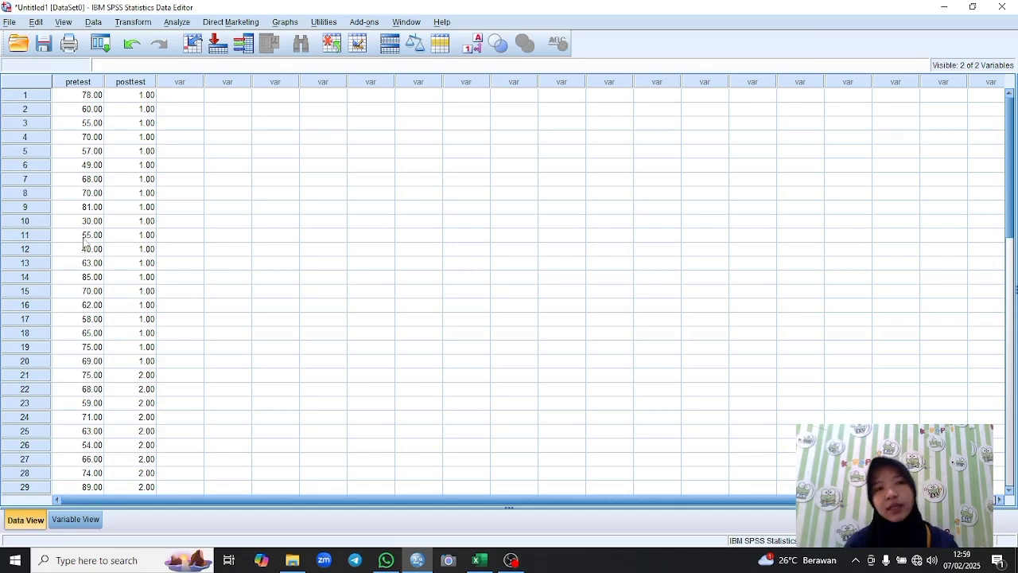
Step: Rename the first variable as Hasil and the second variable as Kelas in the variable definitions
left_click(74, 520)
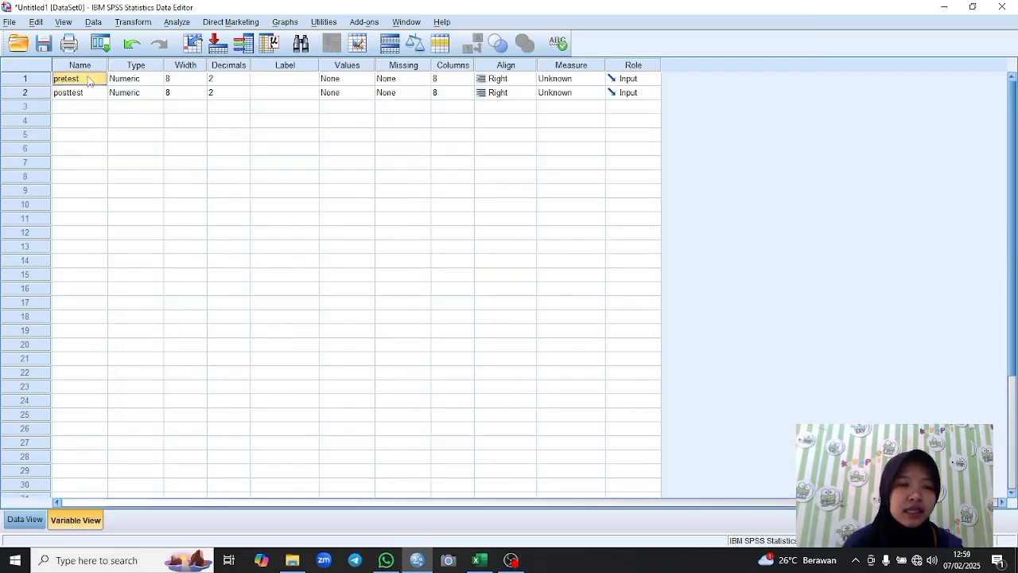
key("BackSpace")
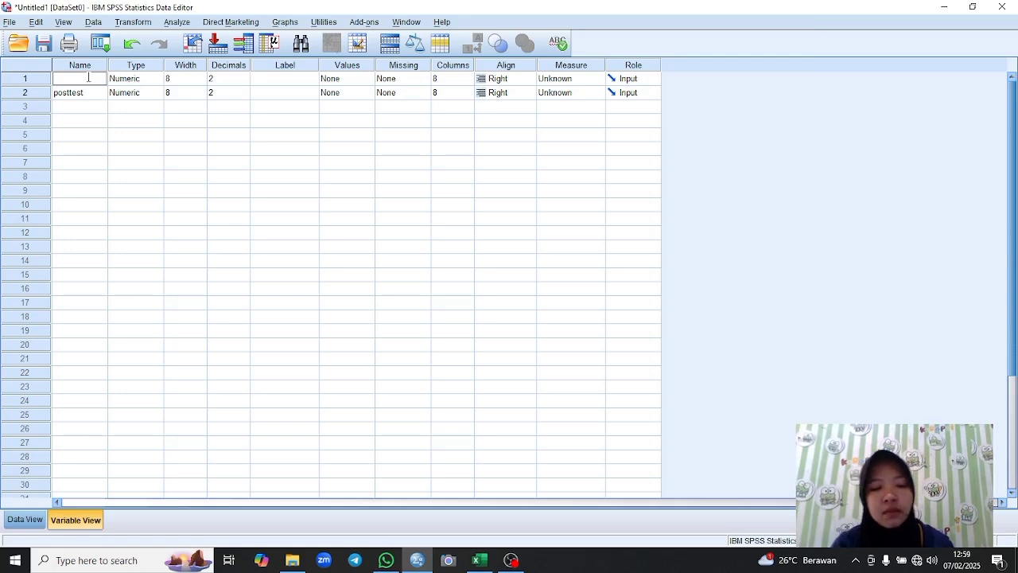
type("Hasil")
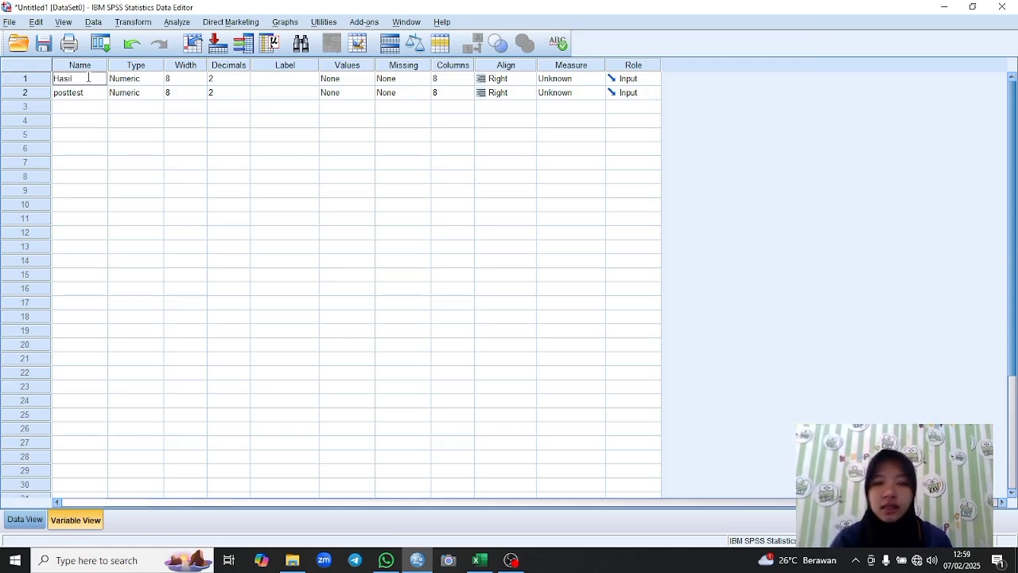
key("Return")
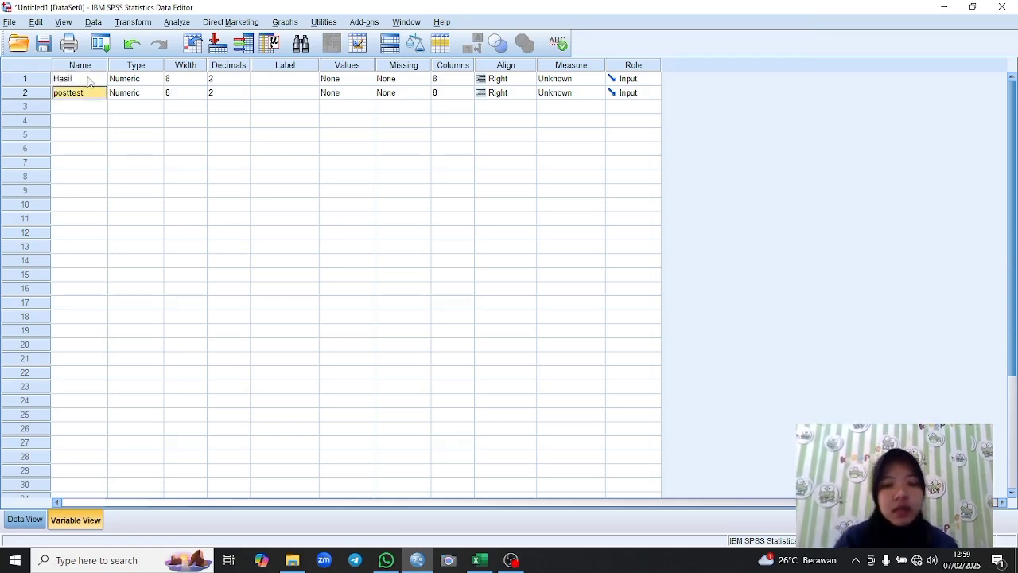
key("BackSpace")
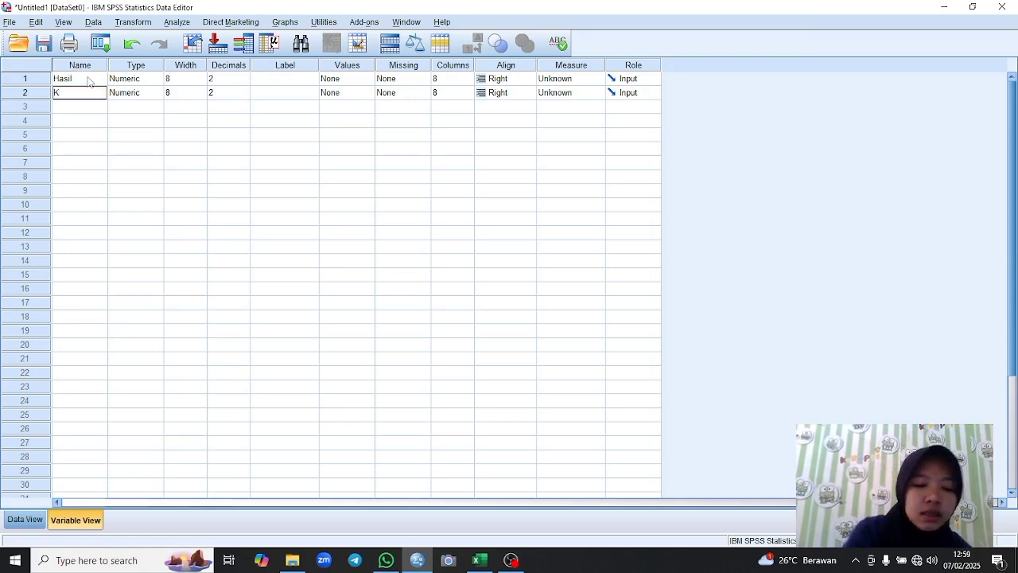
type("Kelas")
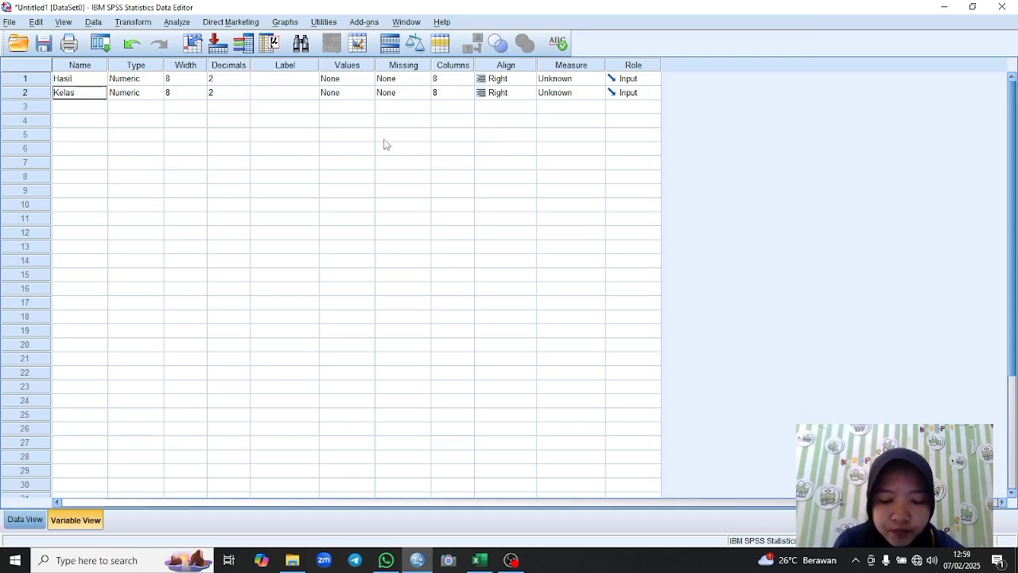
Step: Set the number of decimals to 0 for both the Hasil and Kelas variables
left_click(241, 79)
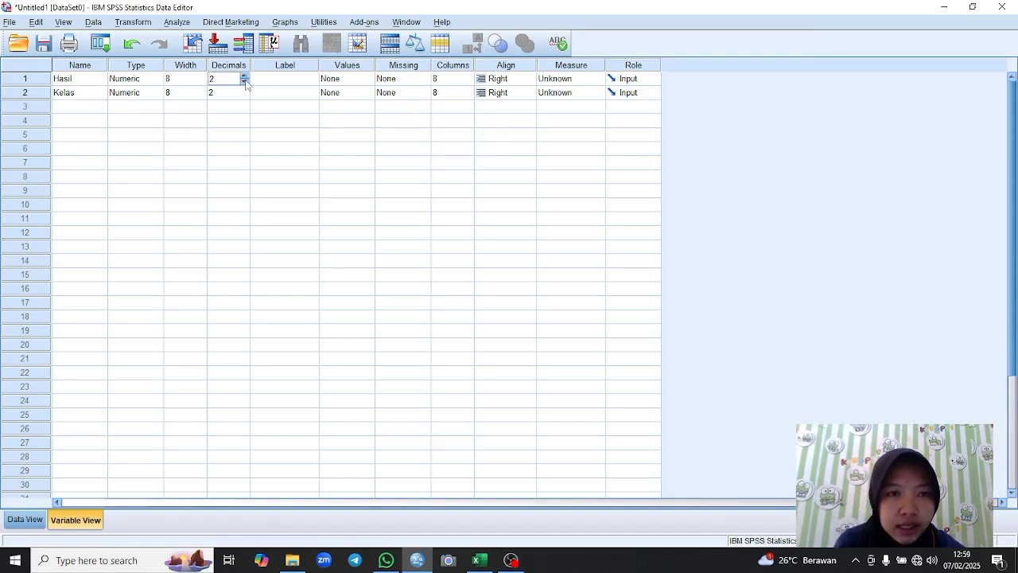
left_click(245, 83)
left_click(230, 94)
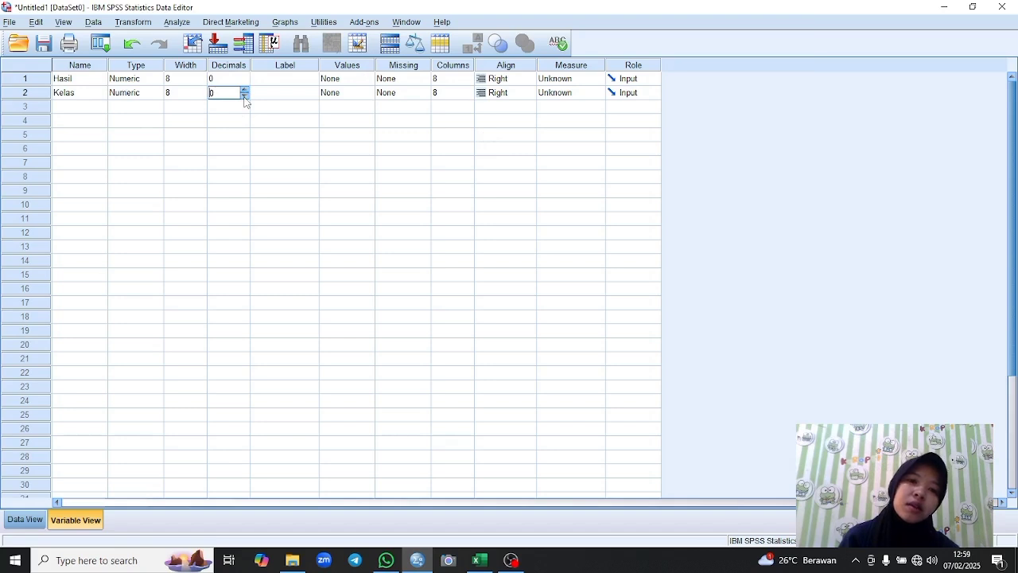
Step: Enter the label "Nilai Ujian" for the Hasil variable
left_click(306, 78)
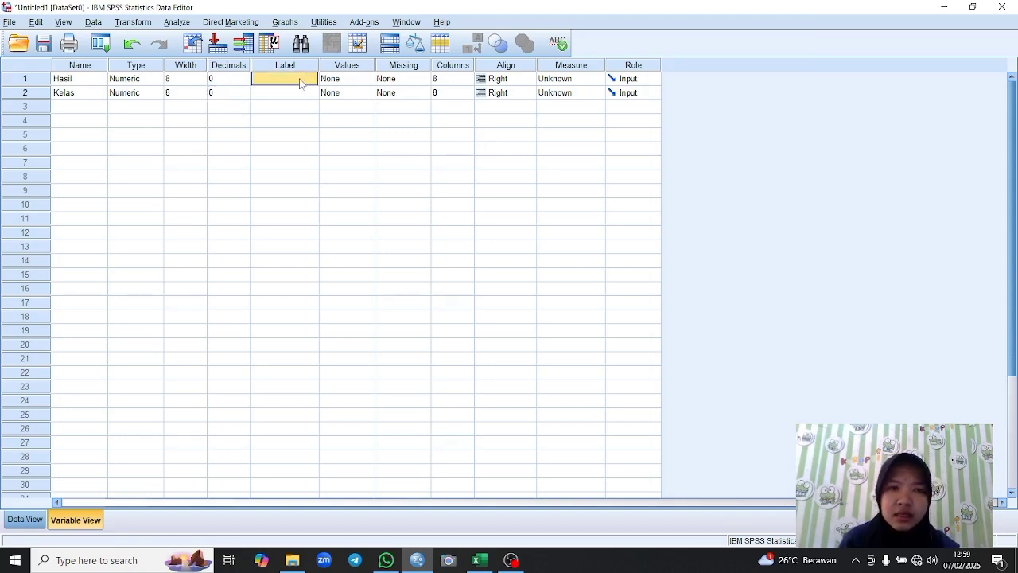
left_click(300, 79)
type("Nilai Ujian")
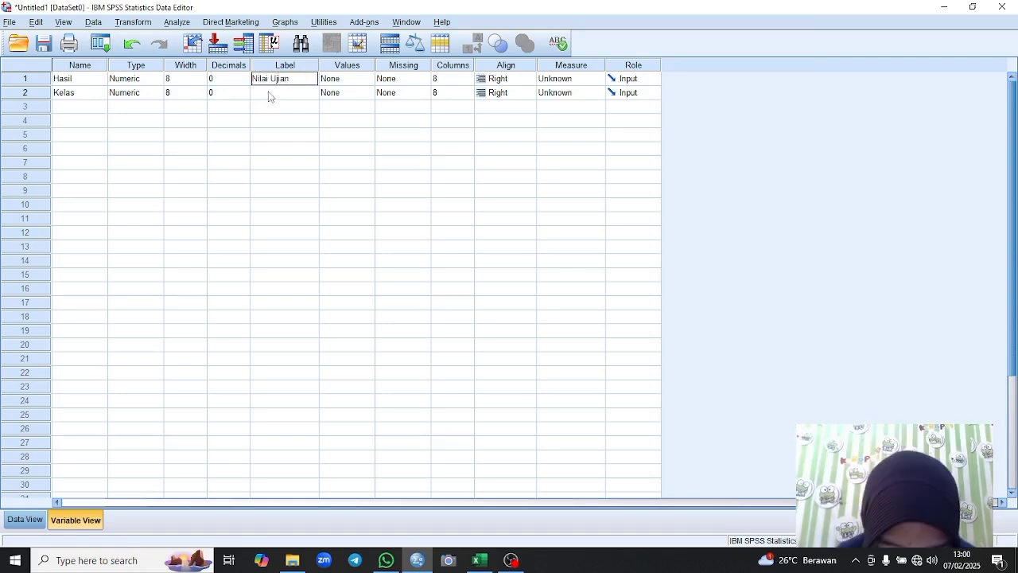
Step: Enter the label "Kelas" for the Kelas variable
left_click(269, 92)
left_click(270, 91)
type("Kelas")
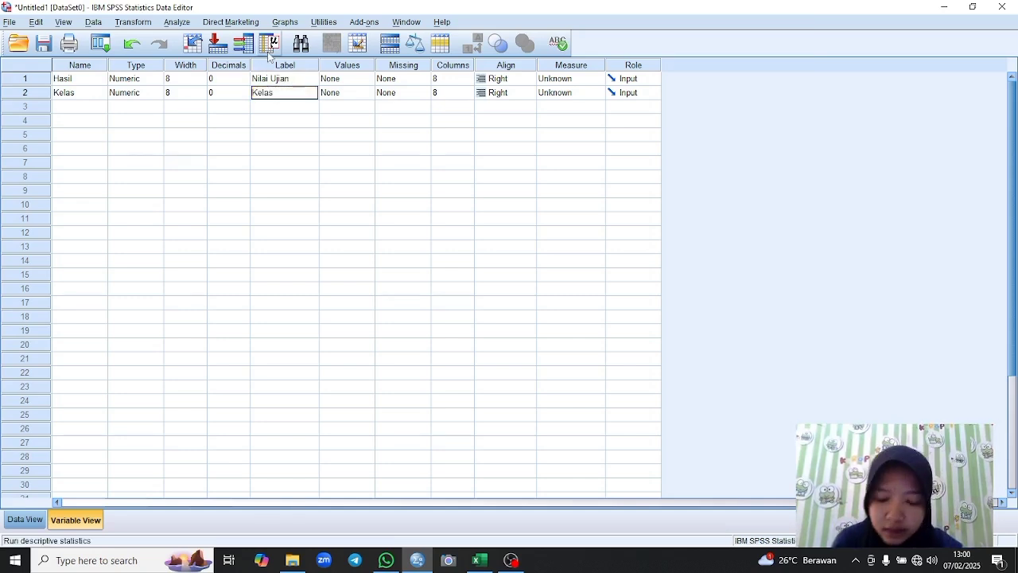
Step: Define value labels for the Kelas variable: 1 as Pretest and 2 as Posttest
left_click(358, 79)
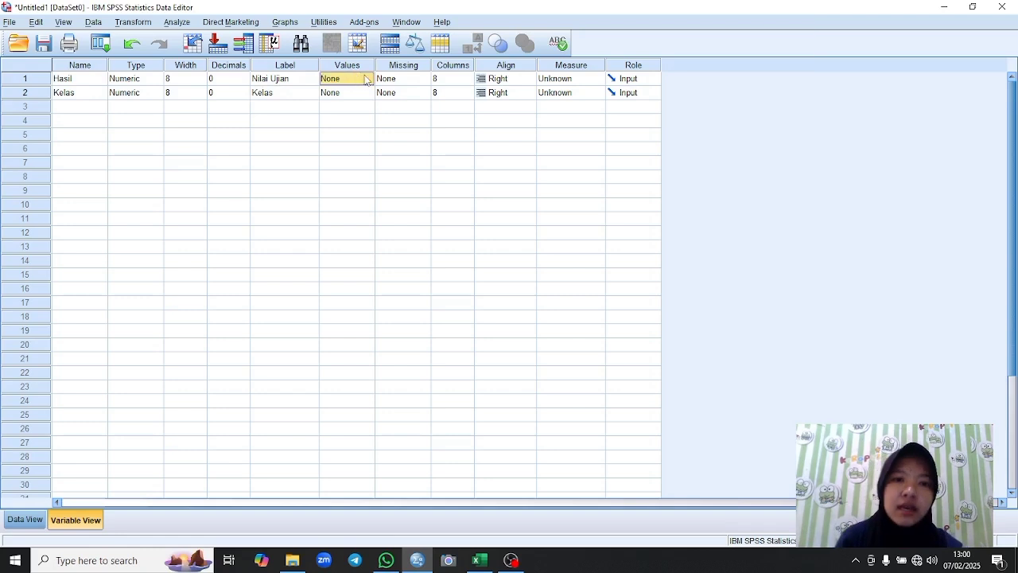
left_click(356, 94)
left_click(367, 94)
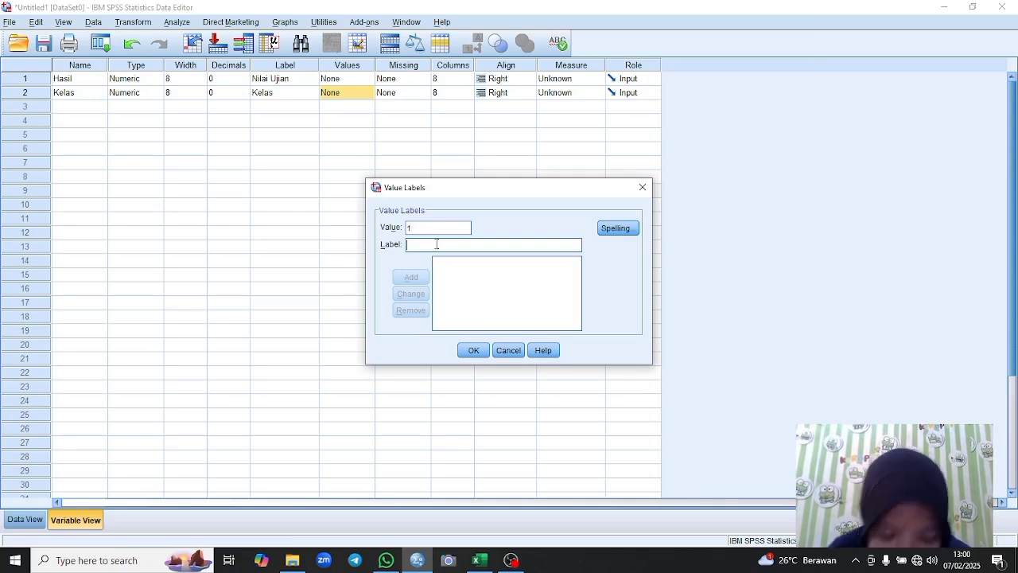
type("Pretest")
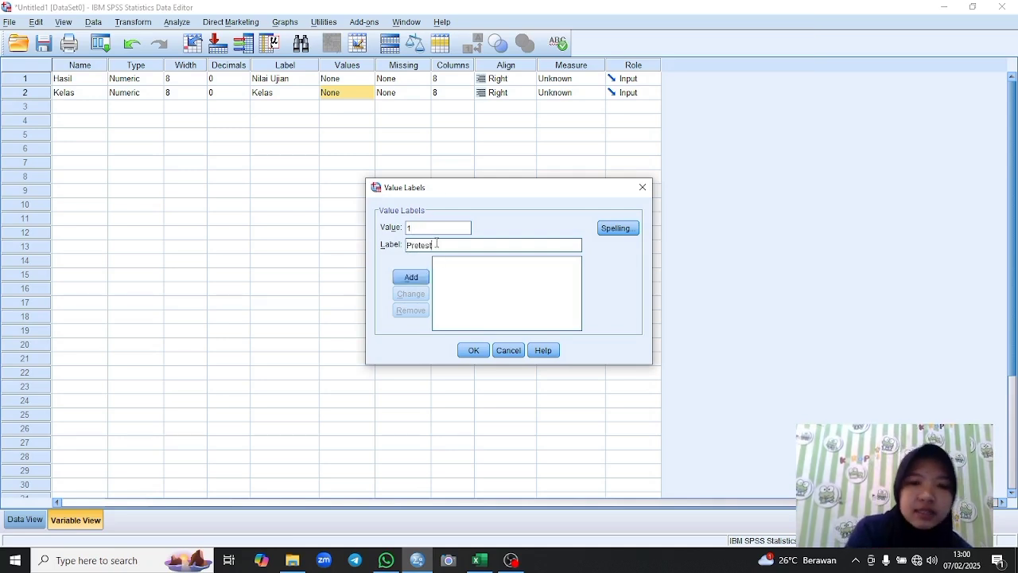
left_click(411, 277)
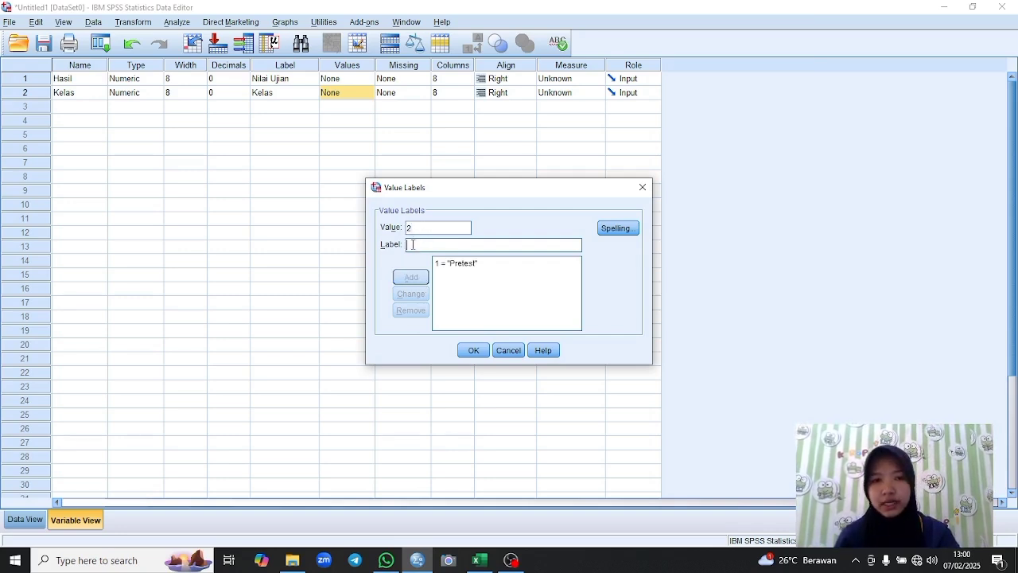
type("Posttest")
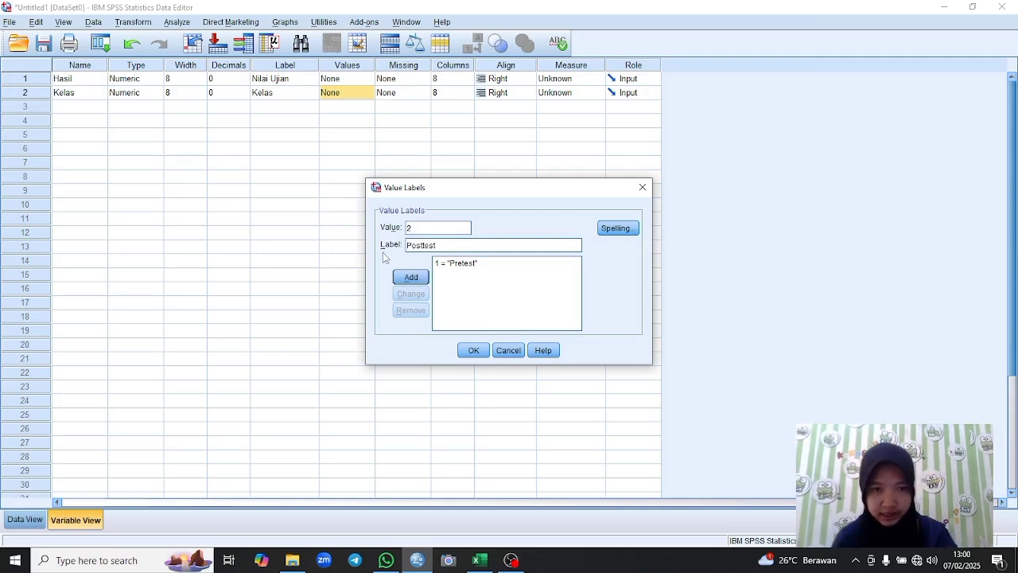
left_click(406, 276)
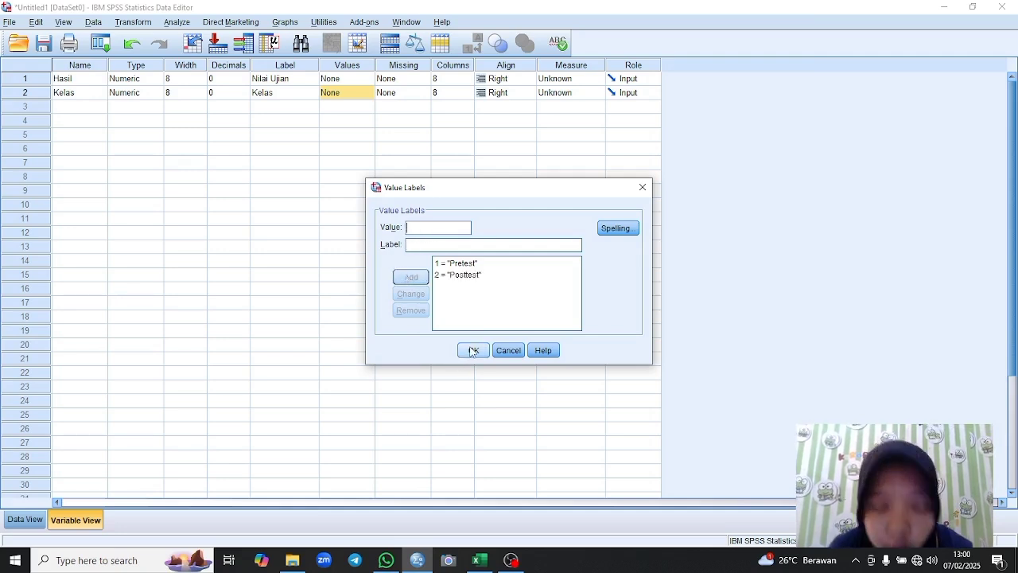
left_click(473, 351)
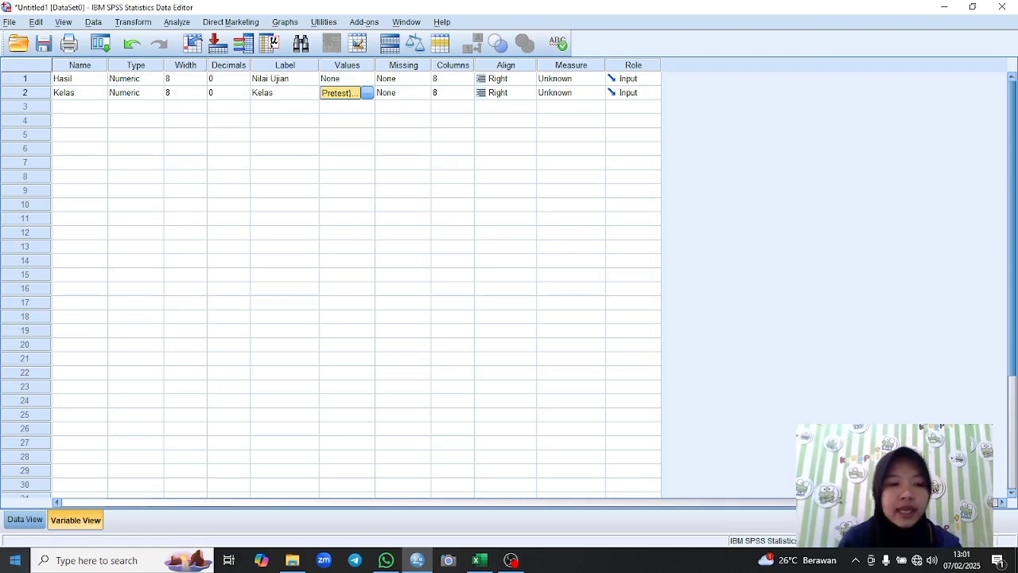
Step: Set up an Explore analysis with Nilai Ujian as the dependent variable and Kelas as the factor
left_click(29, 521)
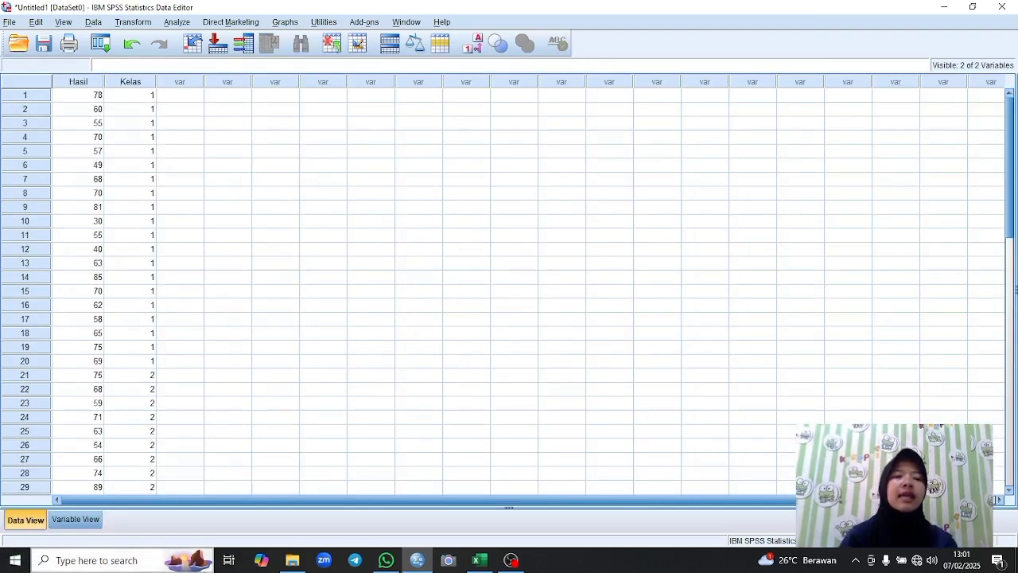
left_click(176, 22)
mouse_move(185, 54)
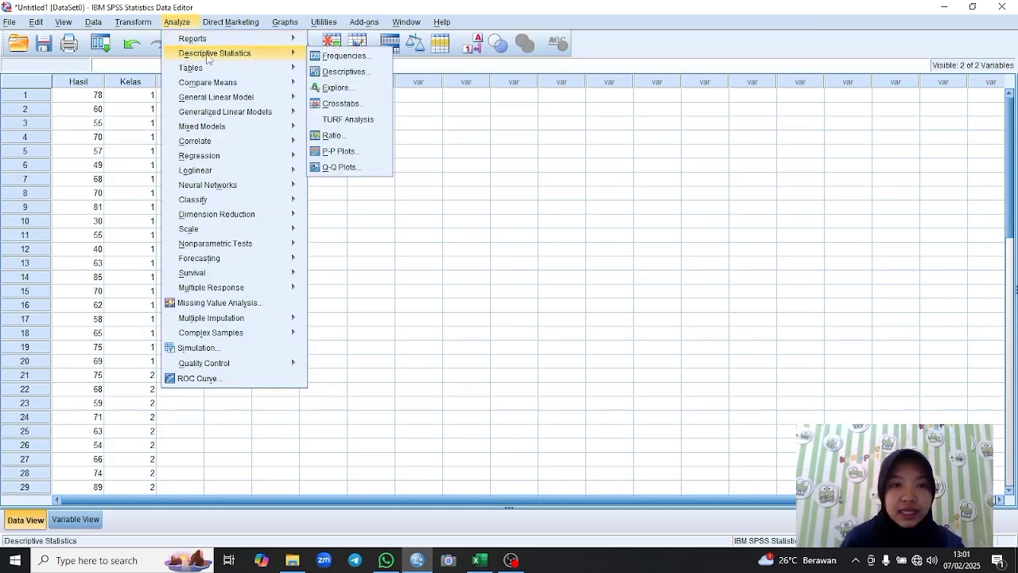
left_click(334, 89)
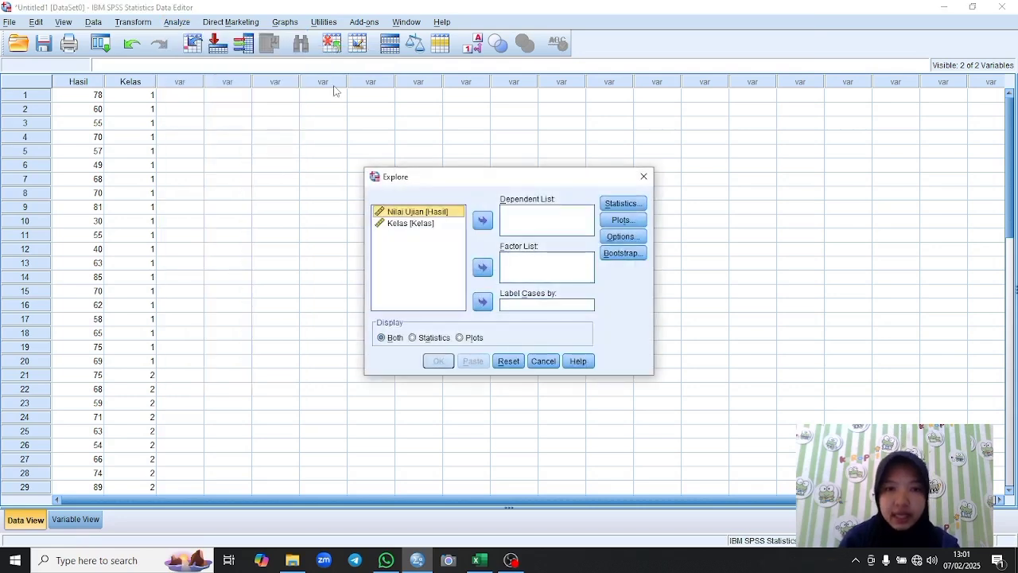
left_click(484, 221)
left_click(413, 213)
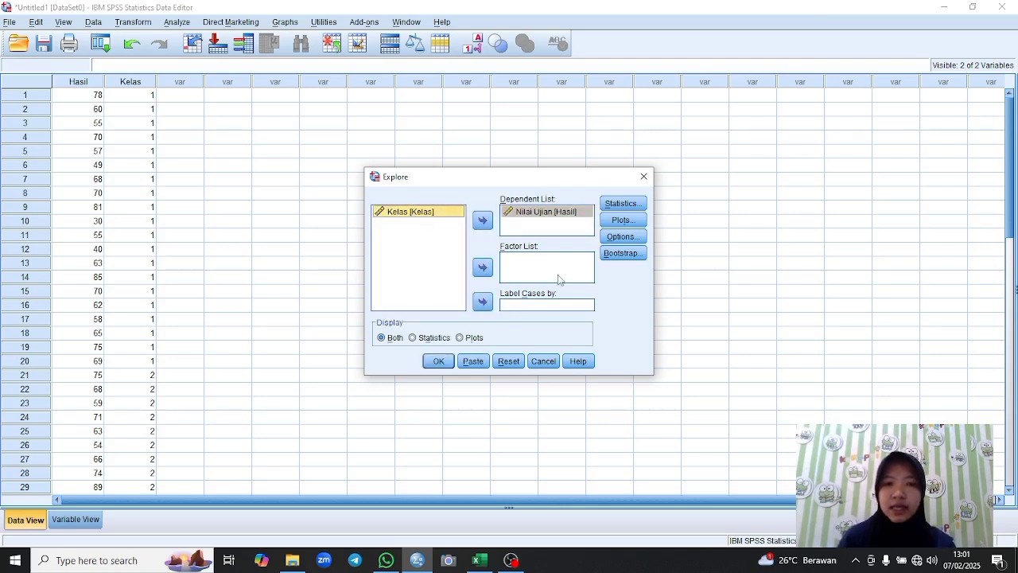
left_click(483, 267)
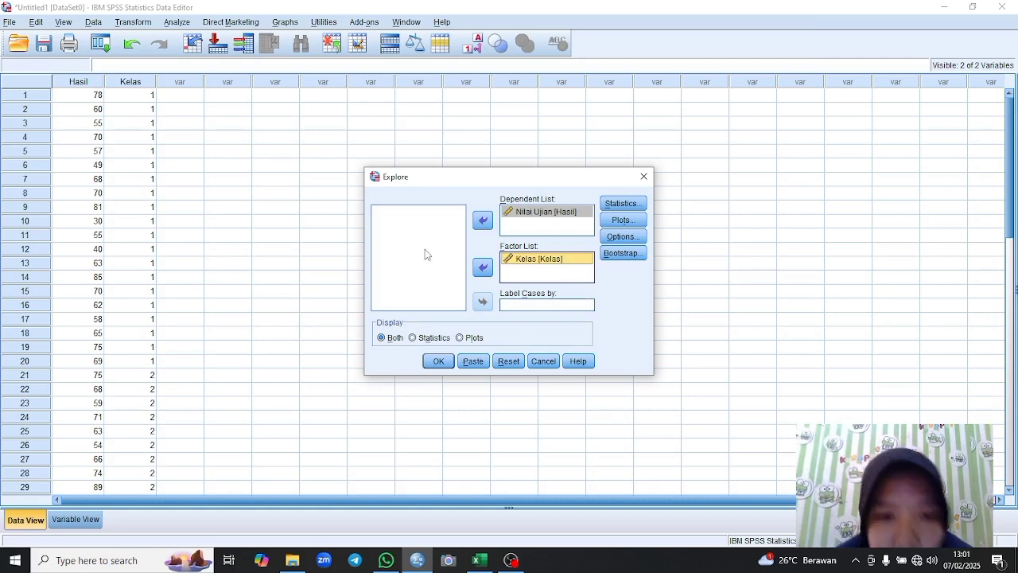
Step: Enable normality plots with tests, set boxplots to None and the Levene test to Power estimation, and run the Explore analysis
left_click(623, 220)
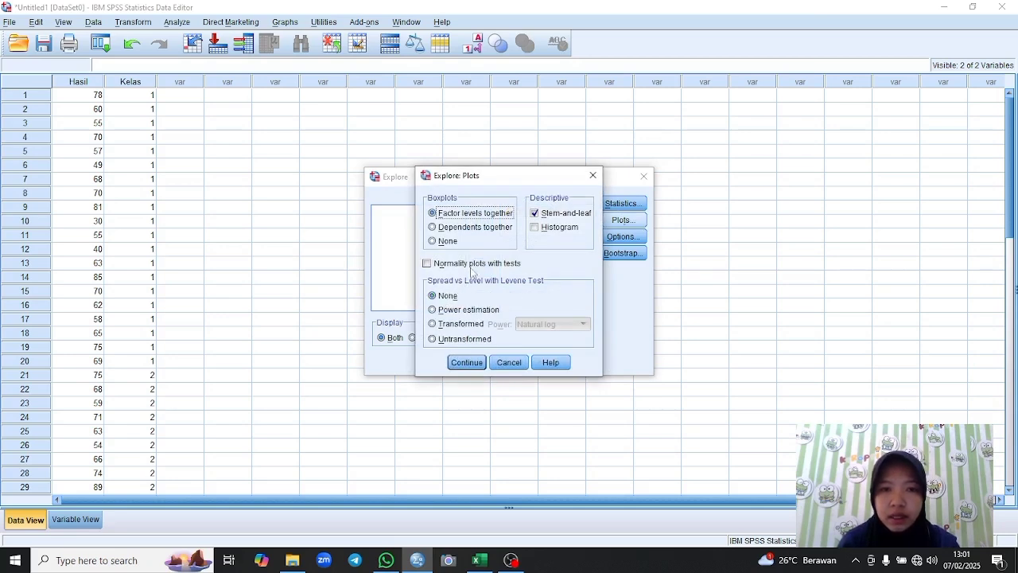
left_click(428, 263)
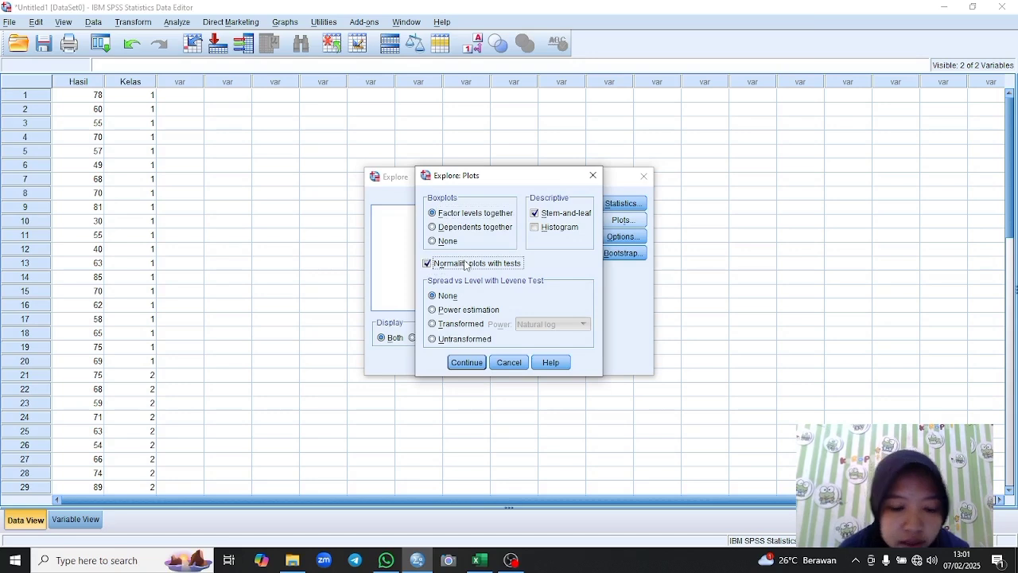
left_click(432, 241)
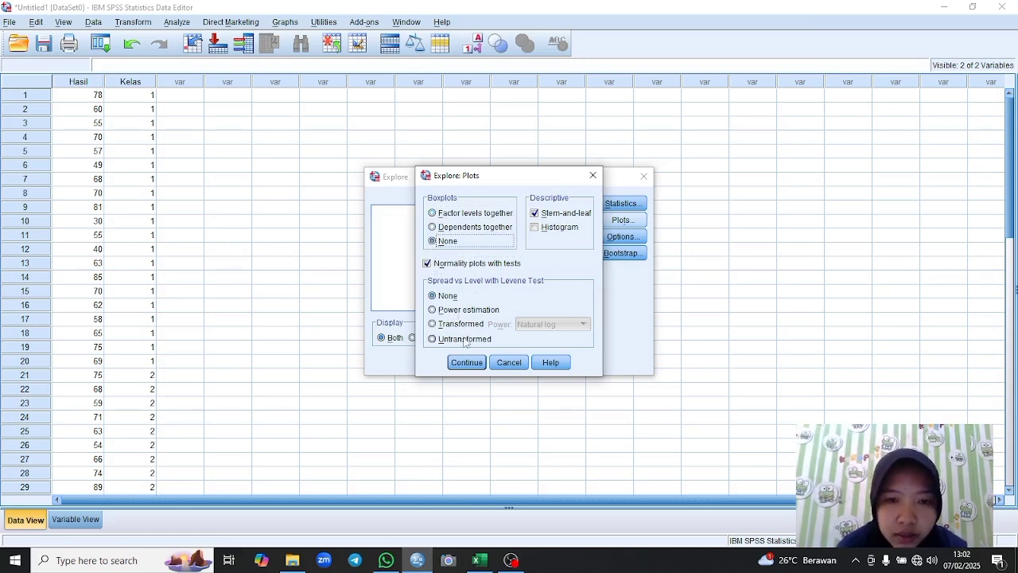
left_click(433, 310)
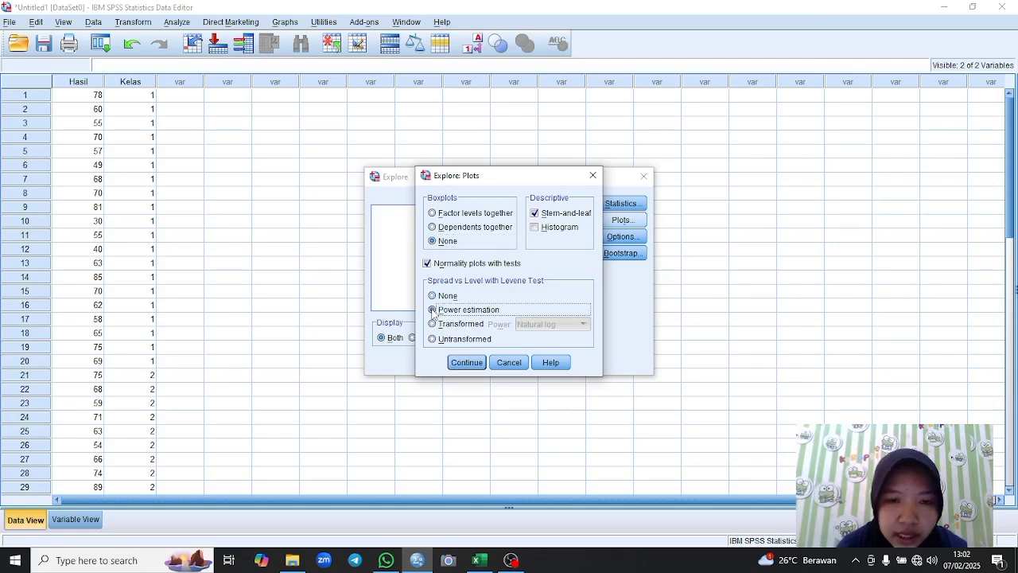
left_click(458, 363)
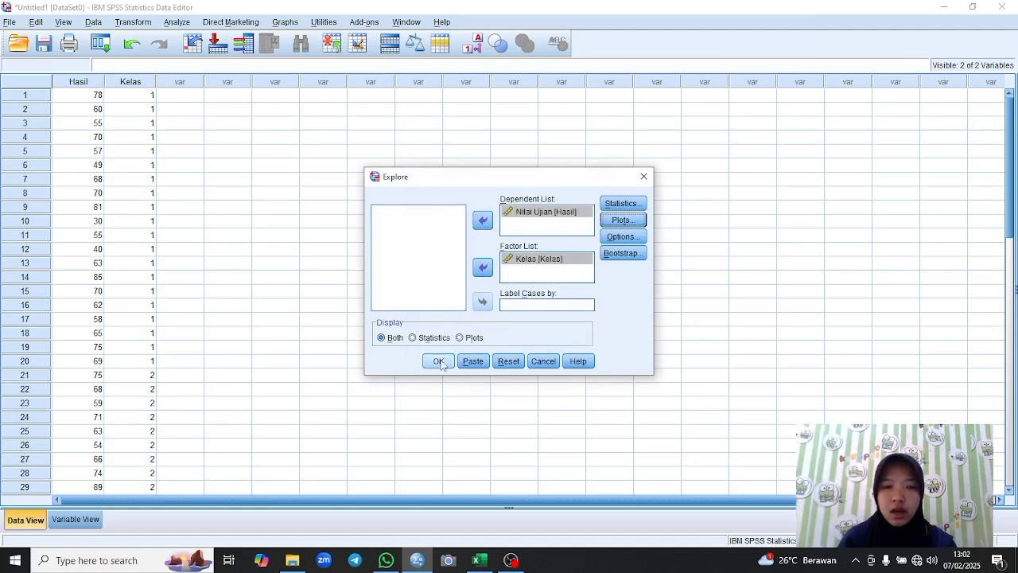
left_click(438, 362)
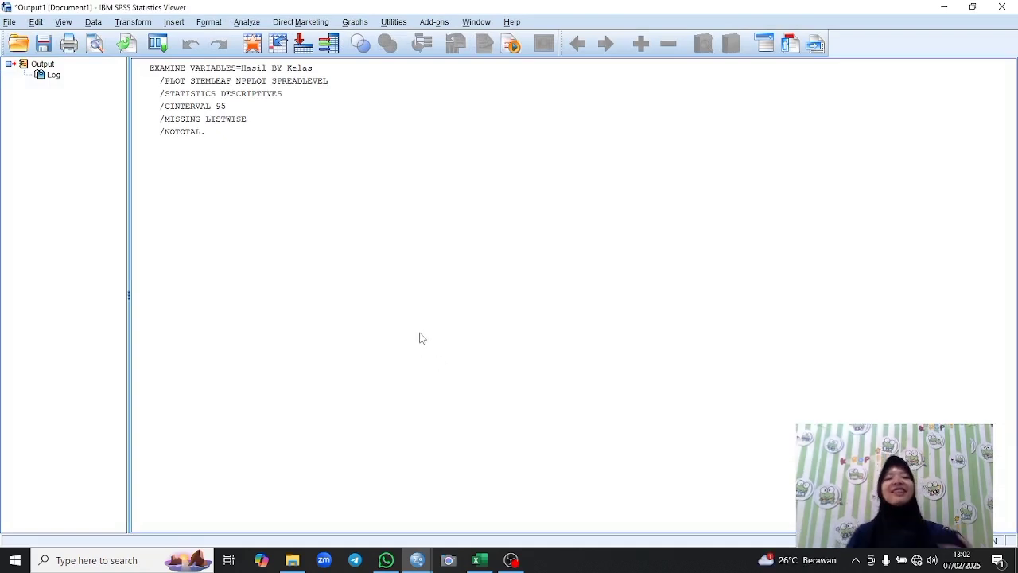
Step: Examine the Explore output, focusing on the significance values in the normality and homogeneity of variance tables
mouse_move(419, 563)
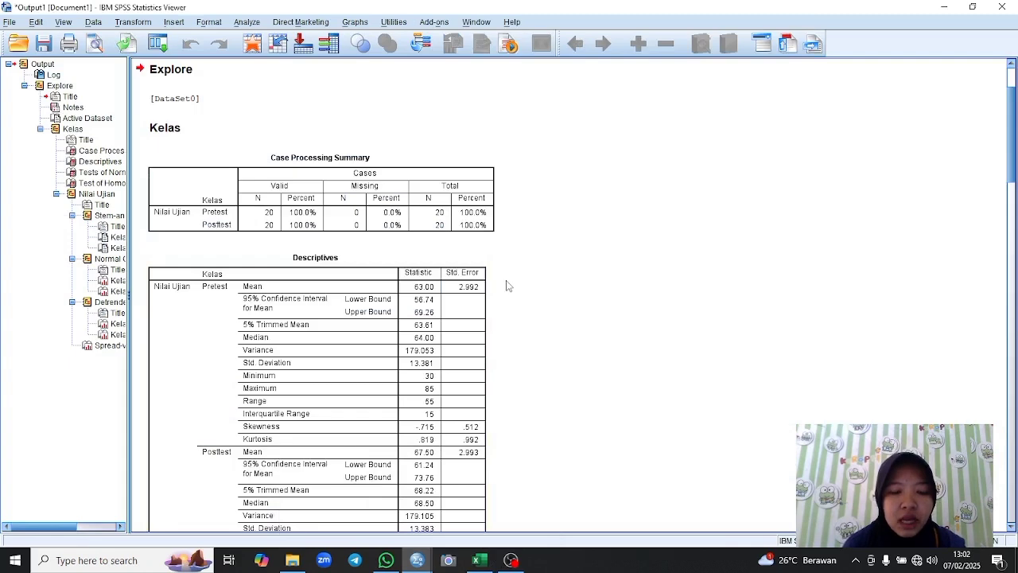
scroll(512, 301, "down", 3)
scroll(511, 301, "down", 8)
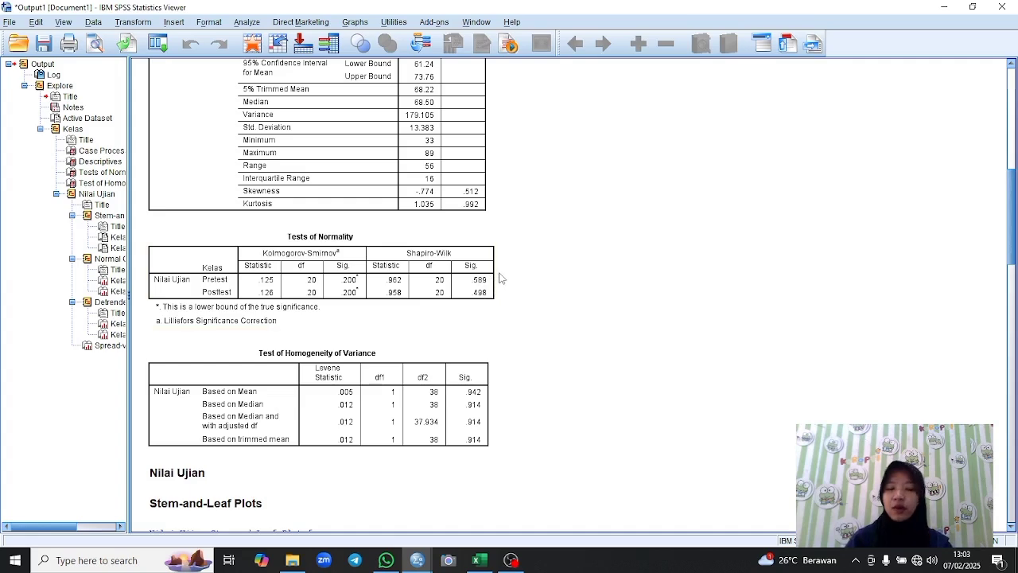
scroll(485, 346, "down", 3)
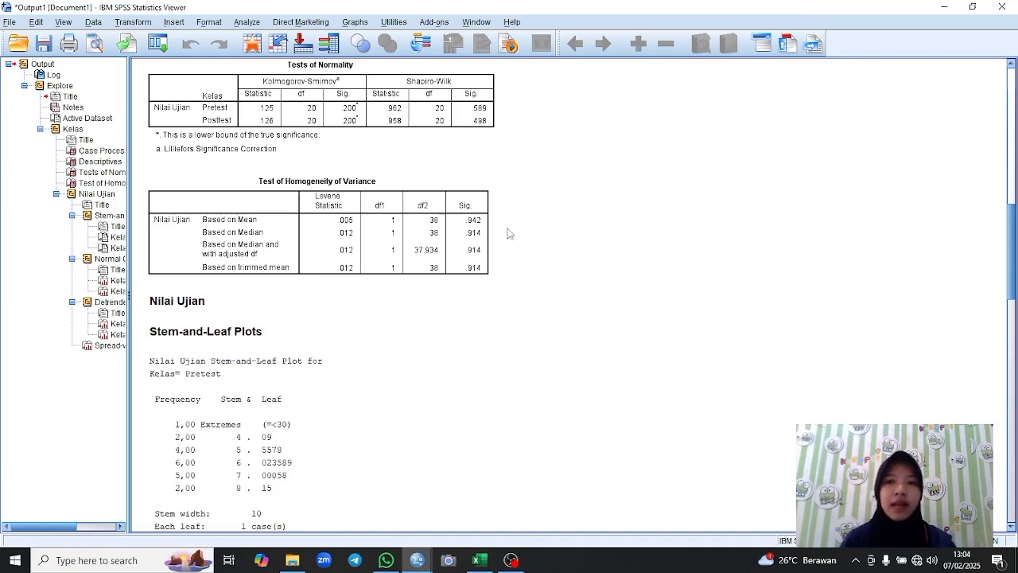
left_click(470, 220)
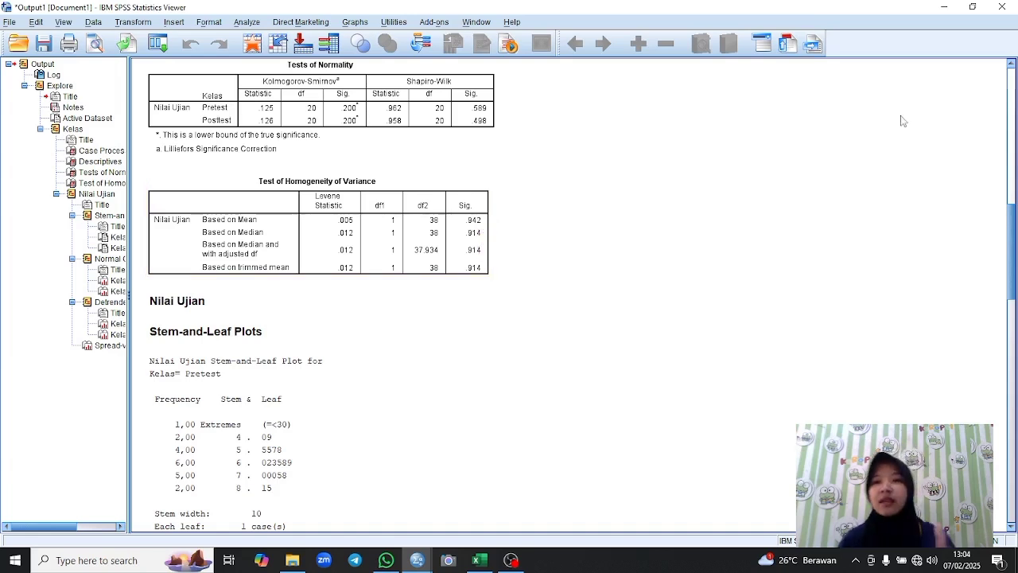
Step: Close the Explore output without saving it and create a new blank dataset
left_click(1001, 7)
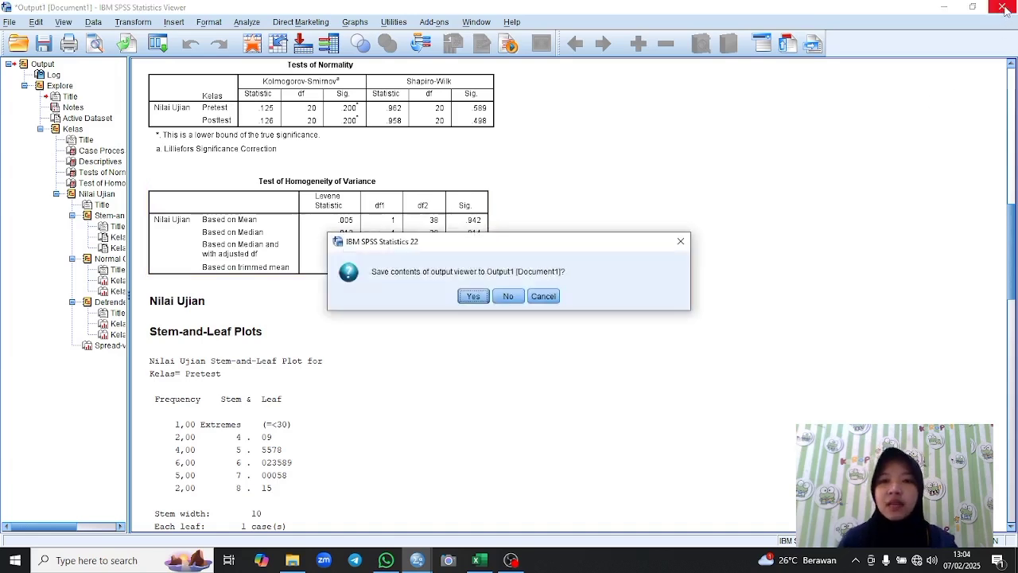
left_click(509, 298)
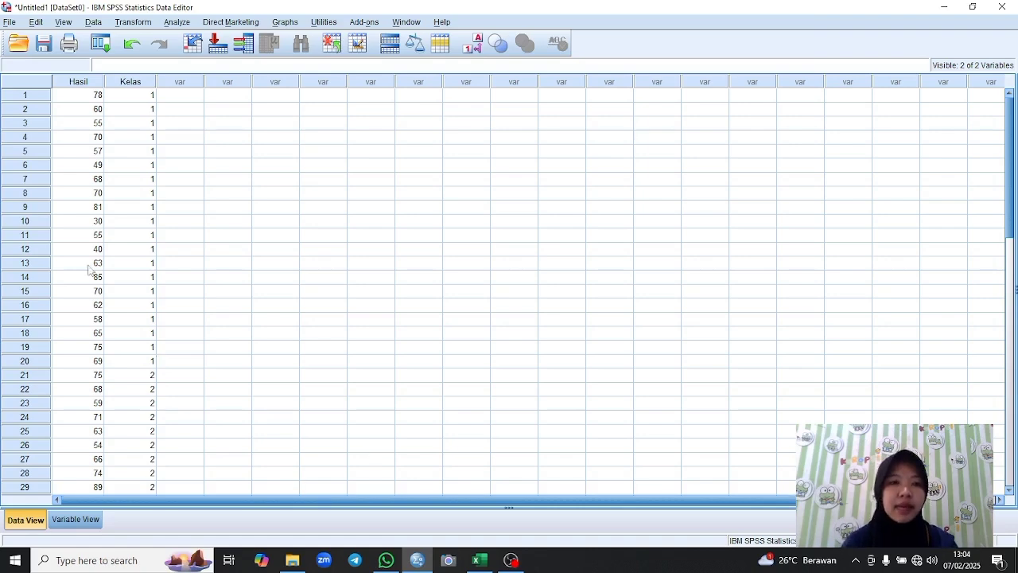
left_click(478, 560)
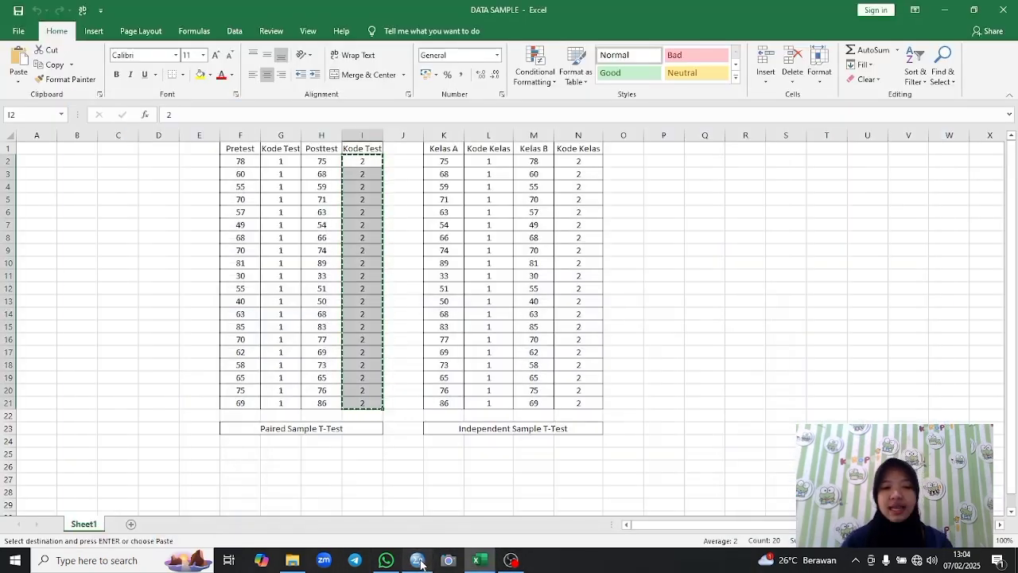
left_click(417, 560)
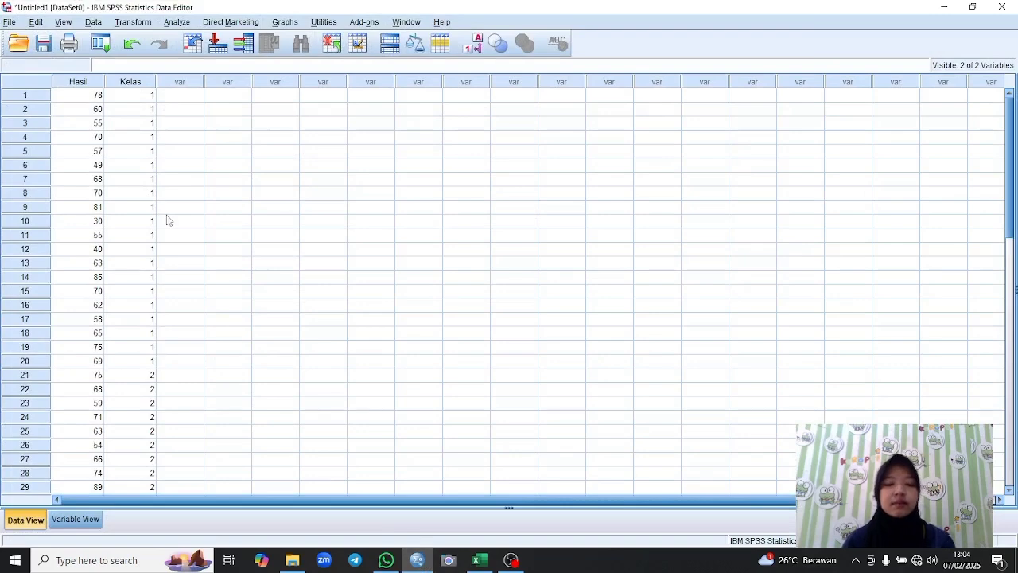
key("ctrl+n")
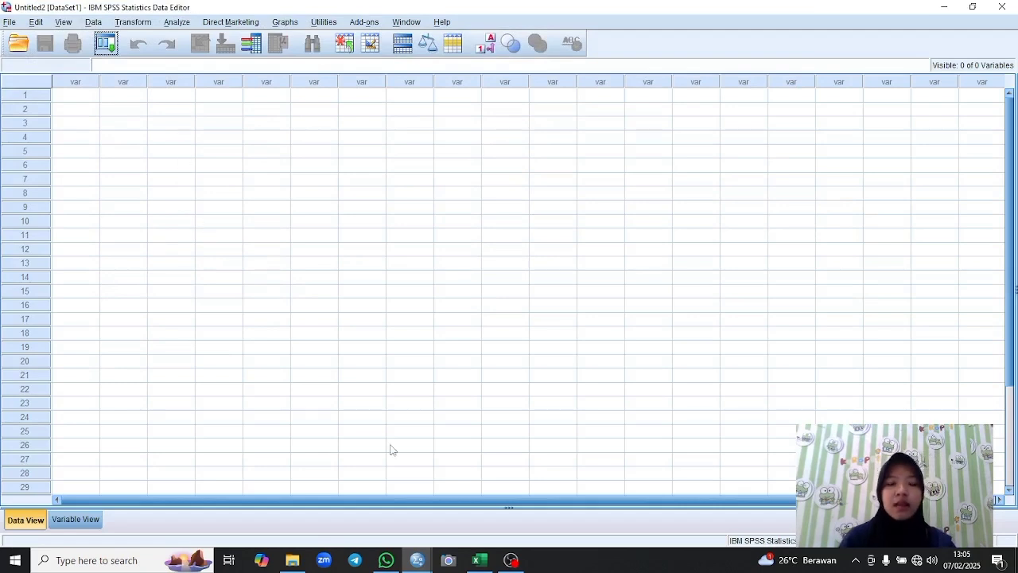
Step: Switch to the DATA SAMPLE workbook in Excel and copy the Pretest scores in F2:F21
mouse_move(475, 563)
left_click(479, 519)
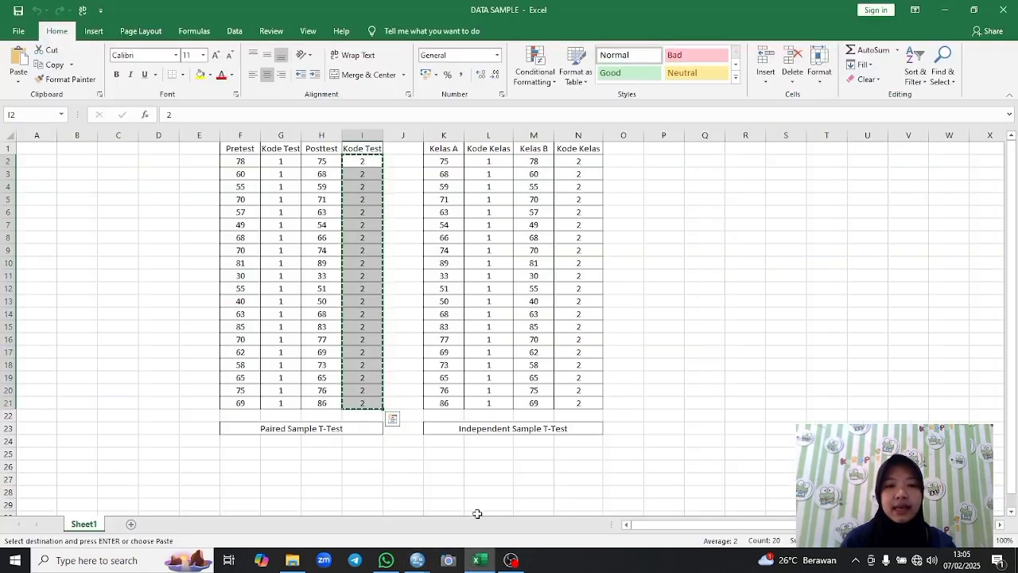
left_click(481, 528)
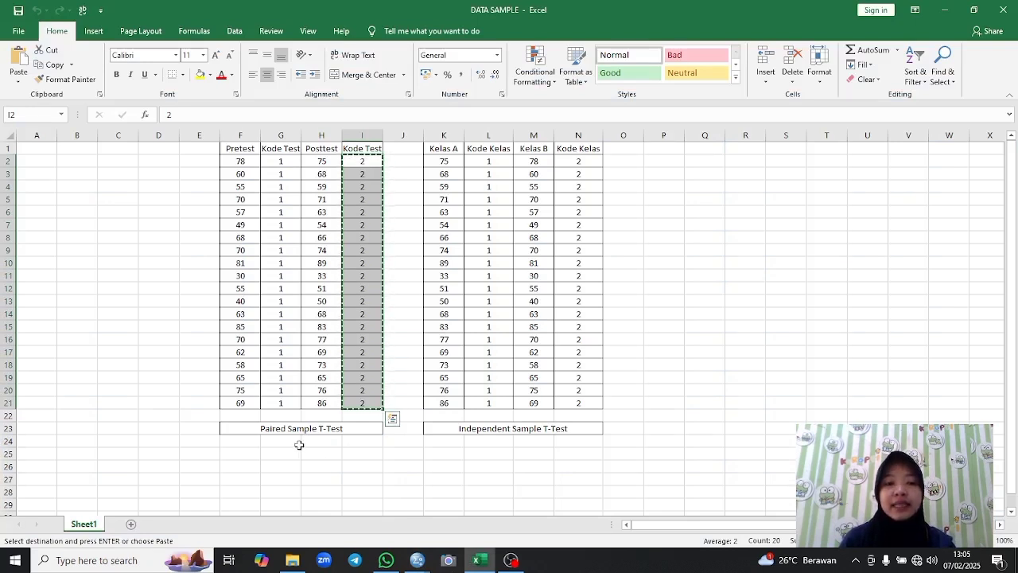
left_click(100, 315)
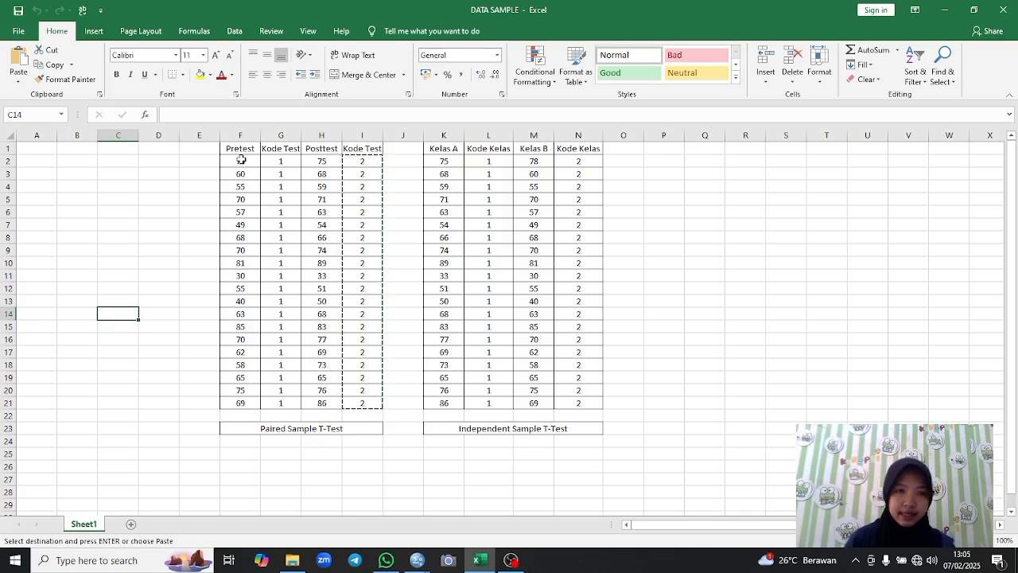
left_click_drag(241, 160, 239, 406)
right_click(243, 406)
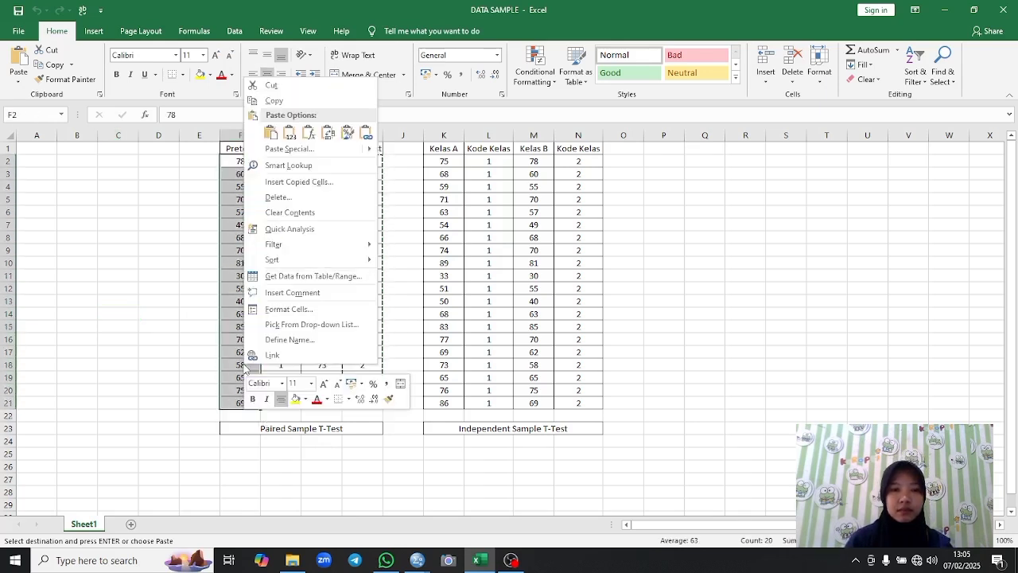
left_click(287, 102)
Step: Switch to the blank Untitled2 dataset in SPSS and paste the pretest scores into the first column from row 1
mouse_move(417, 560)
left_click(300, 517)
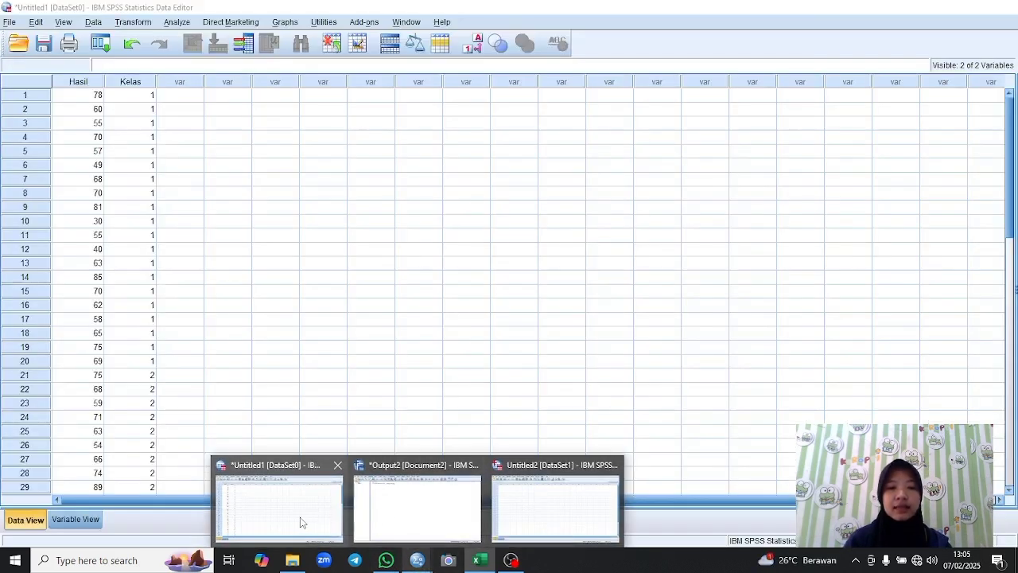
left_click(443, 516)
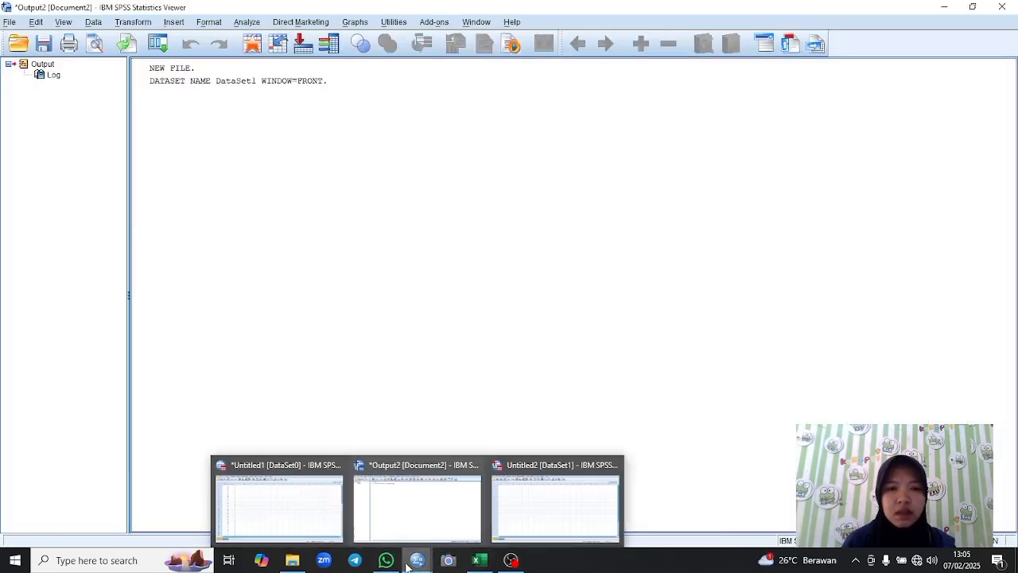
left_click(497, 517)
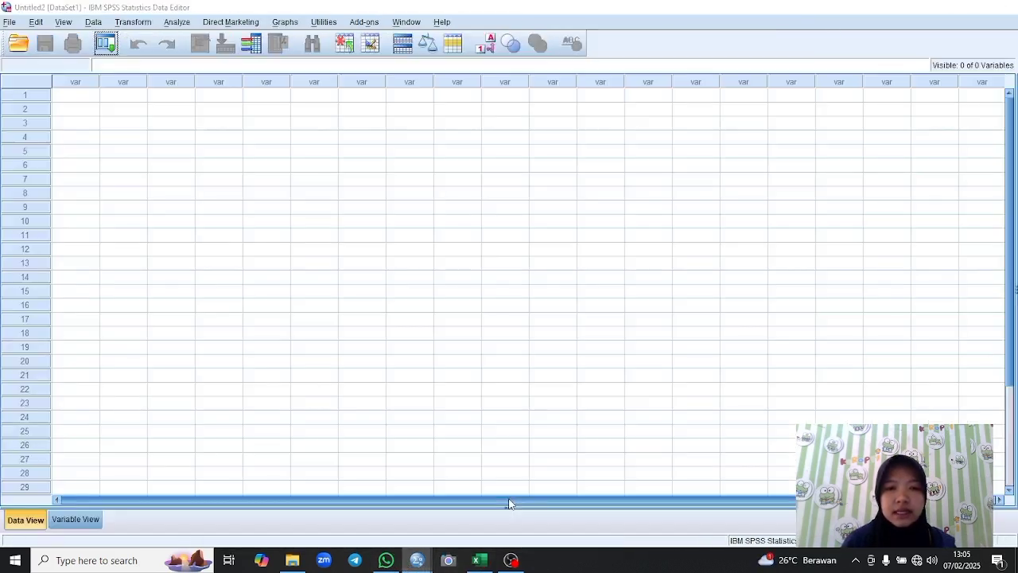
left_click(57, 93)
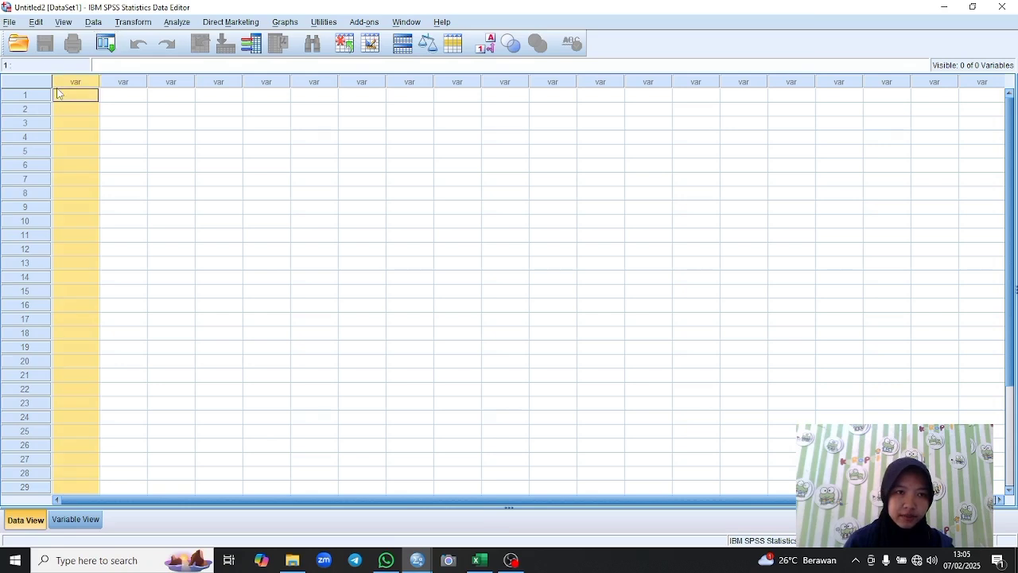
right_click(58, 90)
left_click(204, 259)
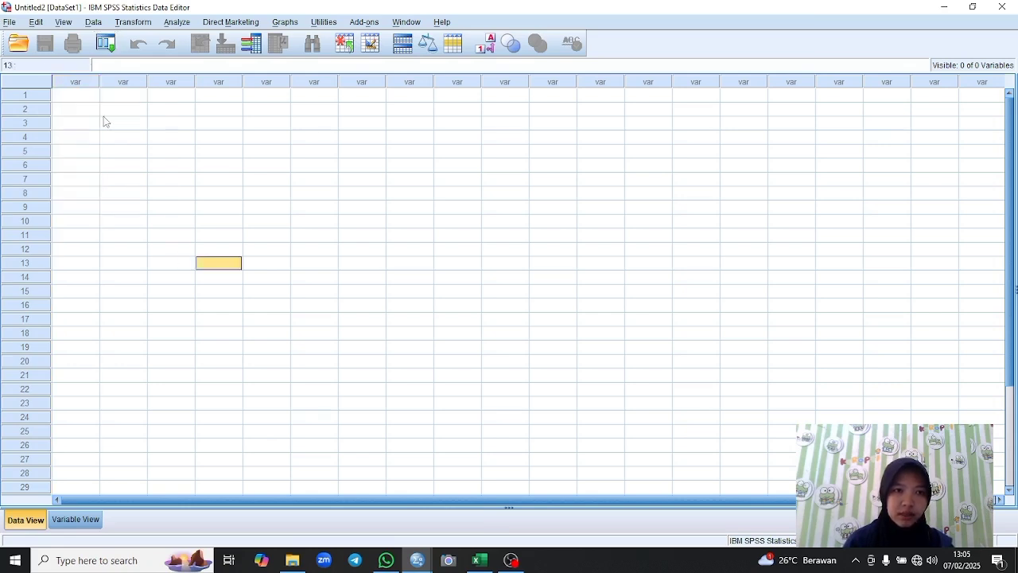
left_click(85, 99)
right_click(86, 102)
left_click(112, 137)
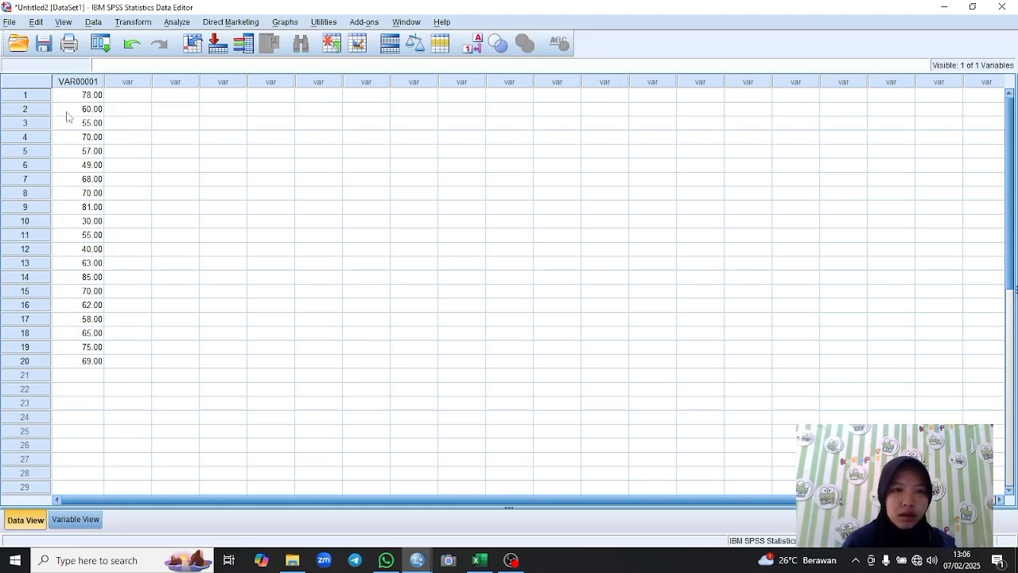
Step: Return to the Excel workbook and copy the Posttest scores in H2:H21
mouse_move(410, 565)
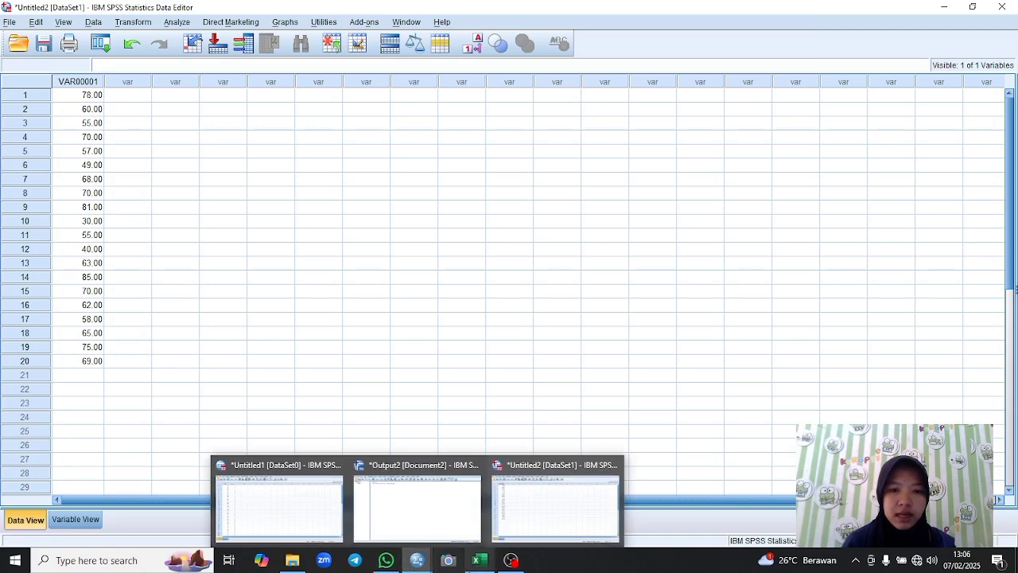
left_click(479, 560)
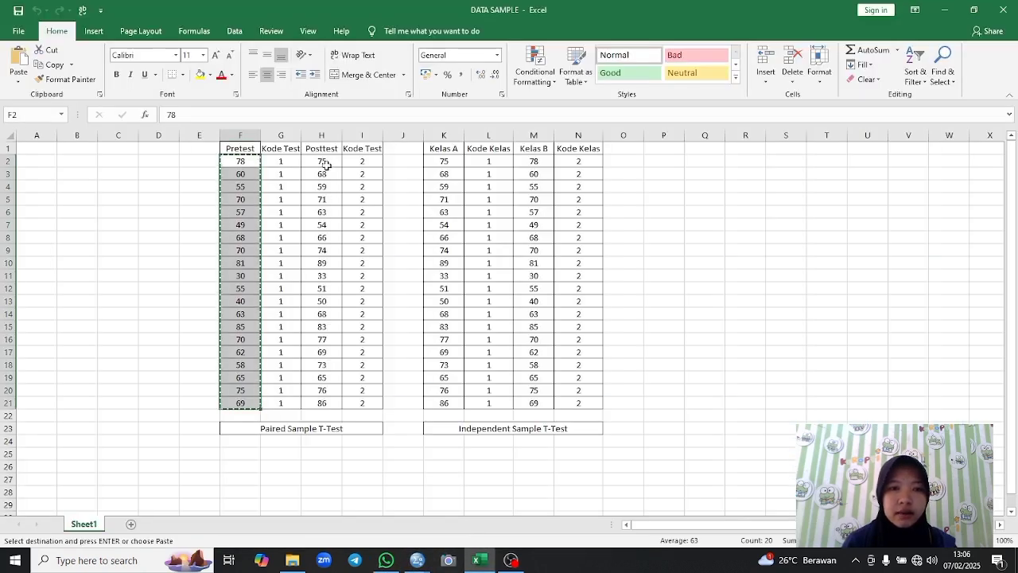
left_click_drag(324, 163, 325, 174)
left_click_drag(305, 396, 315, 403)
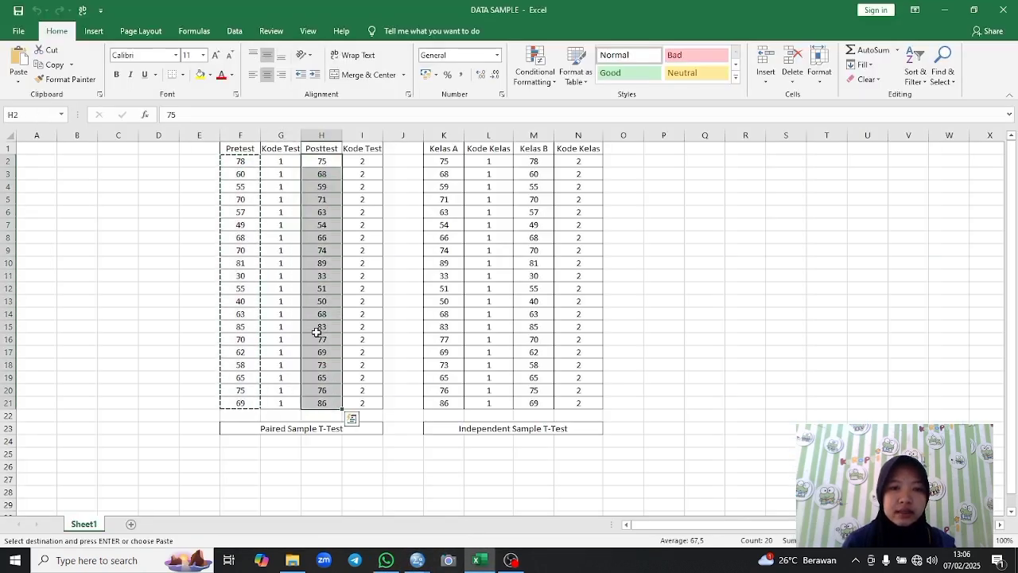
right_click(315, 404)
left_click(366, 68)
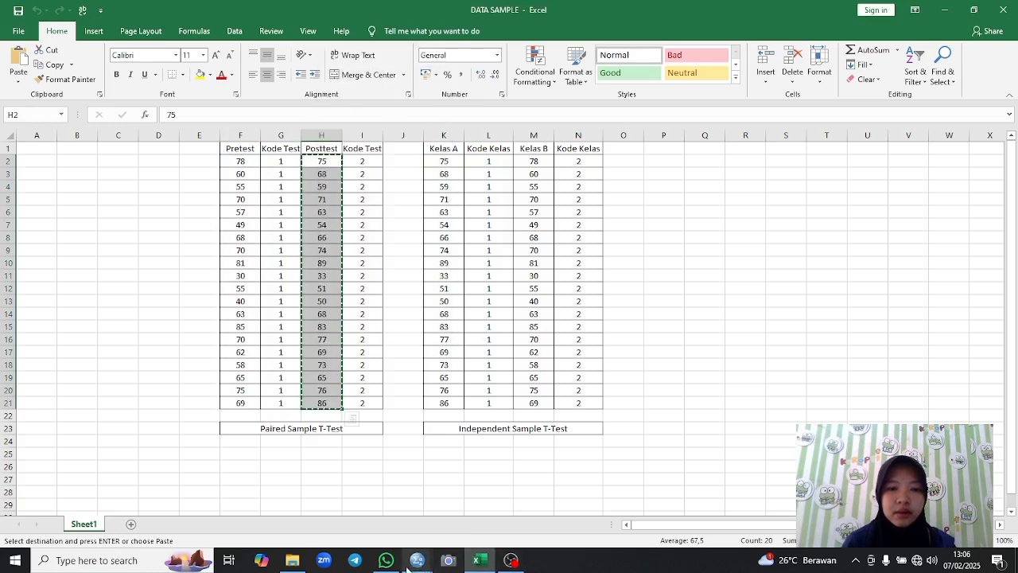
Step: Switch to the Untitled2 dataset in SPSS and paste the posttest scores into the second column from row 1
mouse_move(414, 565)
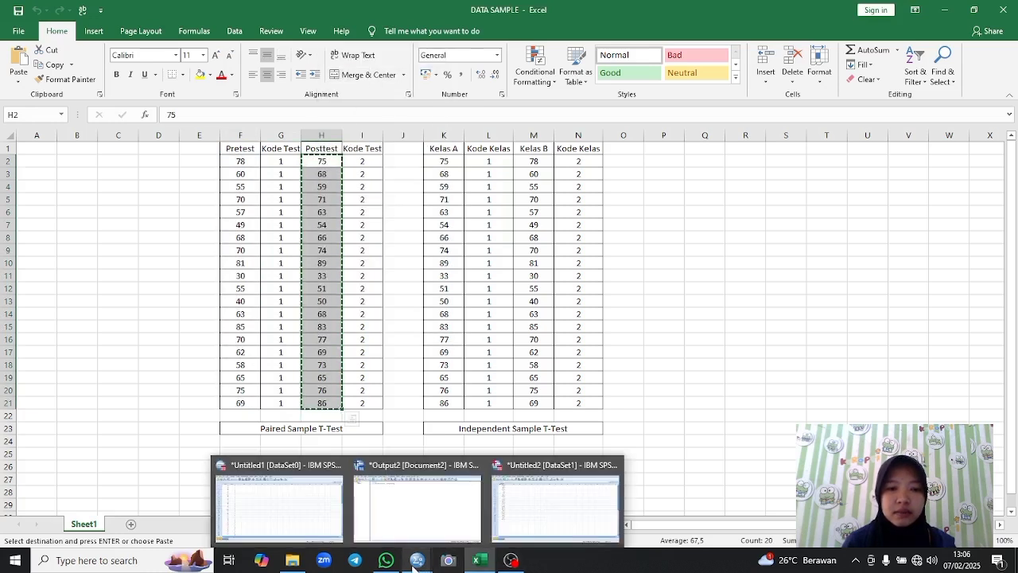
left_click(538, 532)
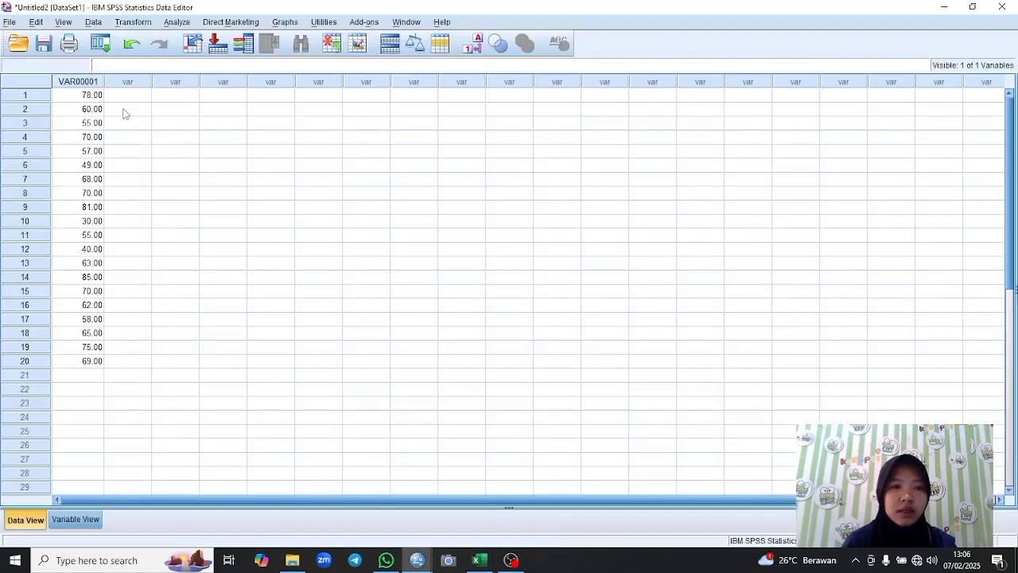
left_click(125, 96)
right_click(126, 95)
left_click(151, 137)
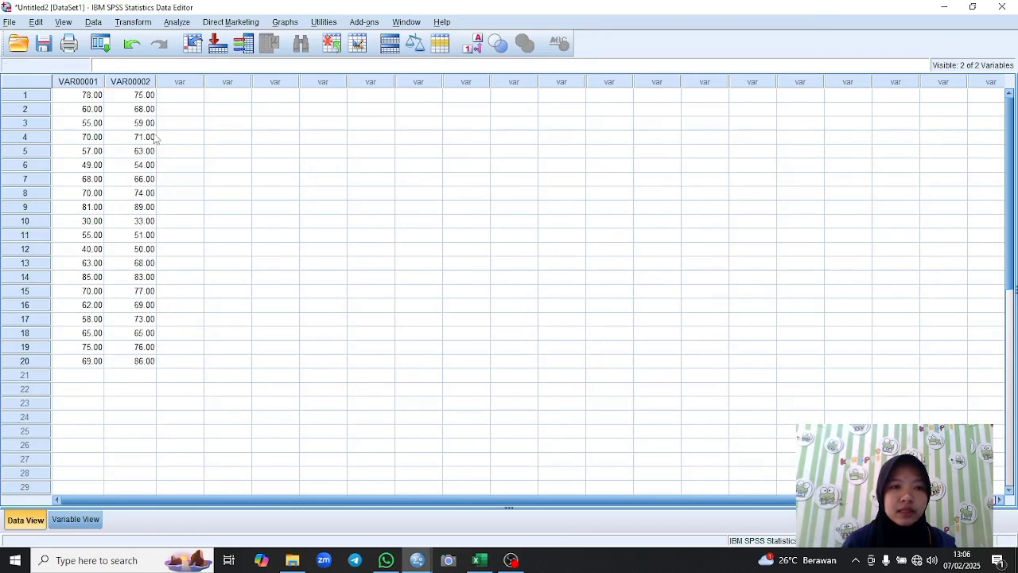
Step: Name the first variable PRETEST and the second variable POSTTEST
left_click(76, 520)
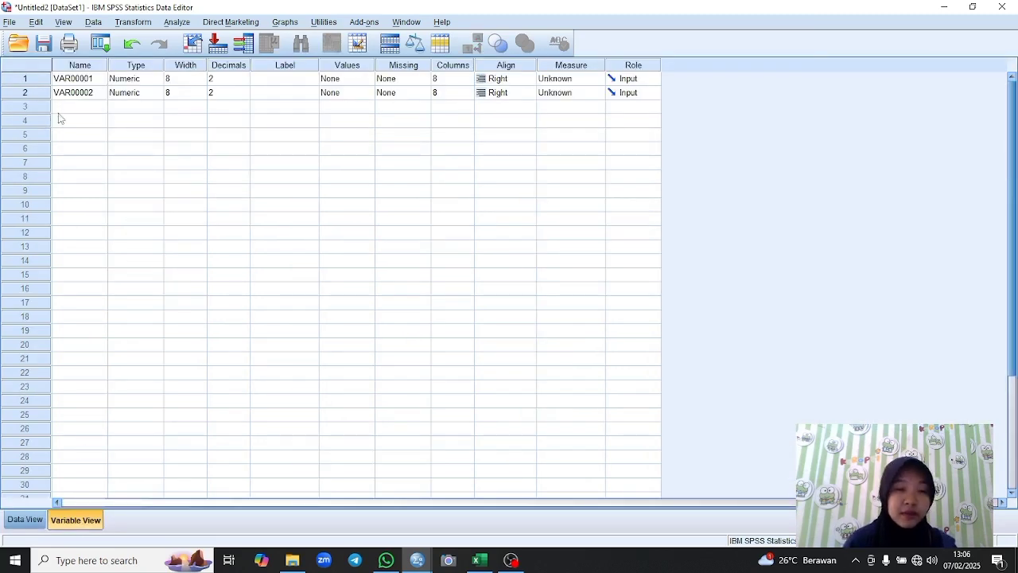
left_click(84, 82)
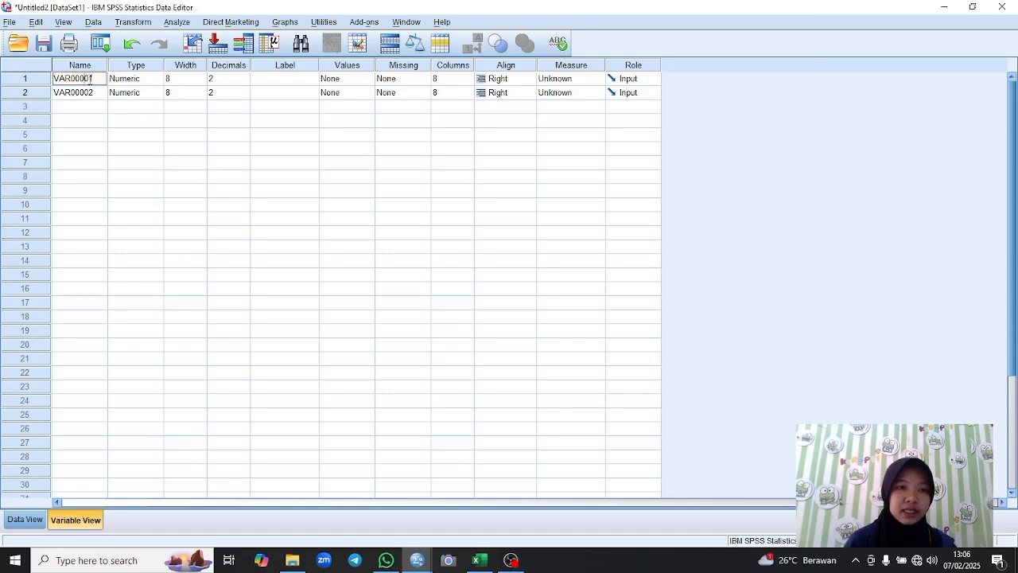
double_click(84, 82)
type("P")
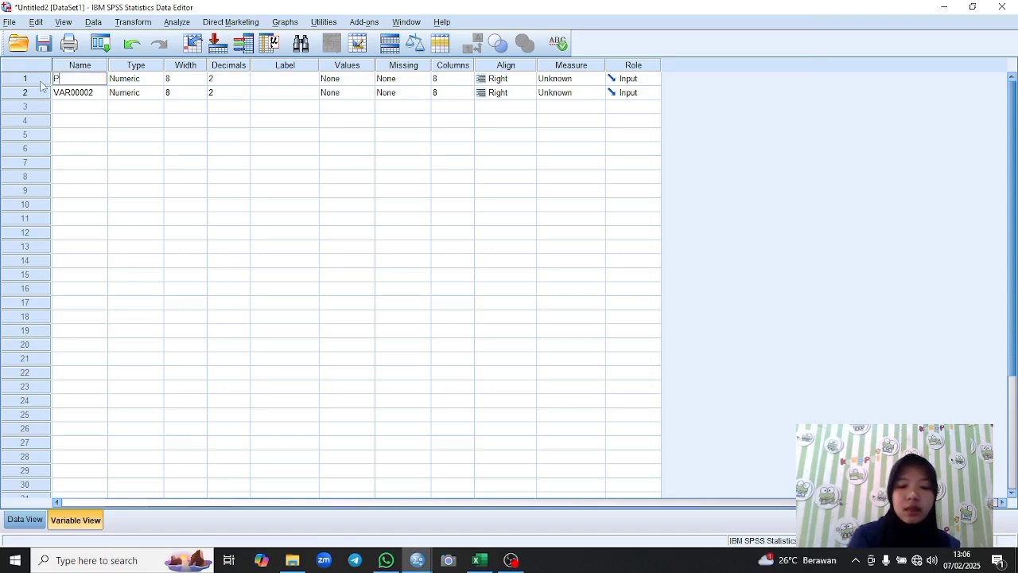
type("RETEST")
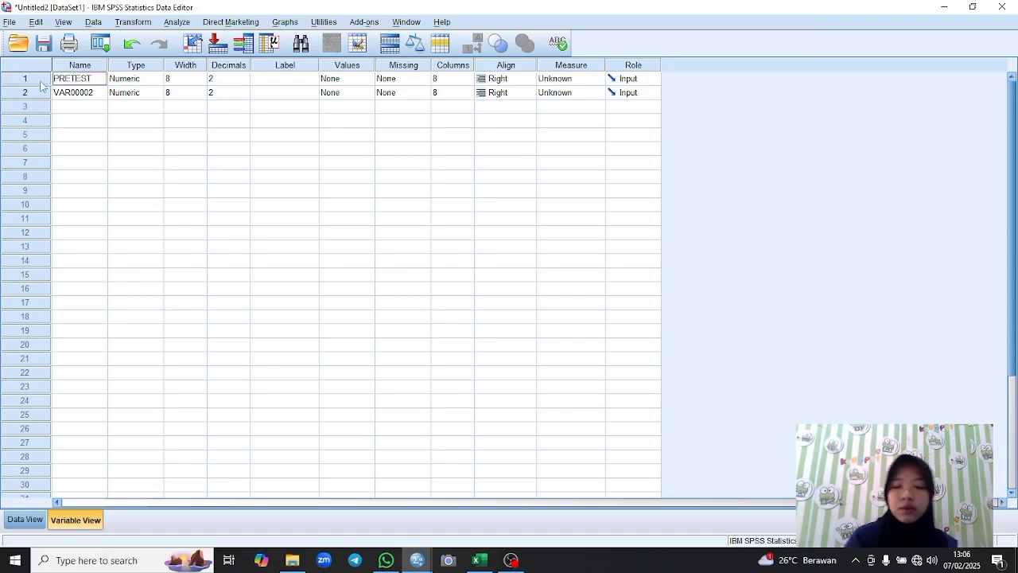
key("Return")
type("POSTTEST")
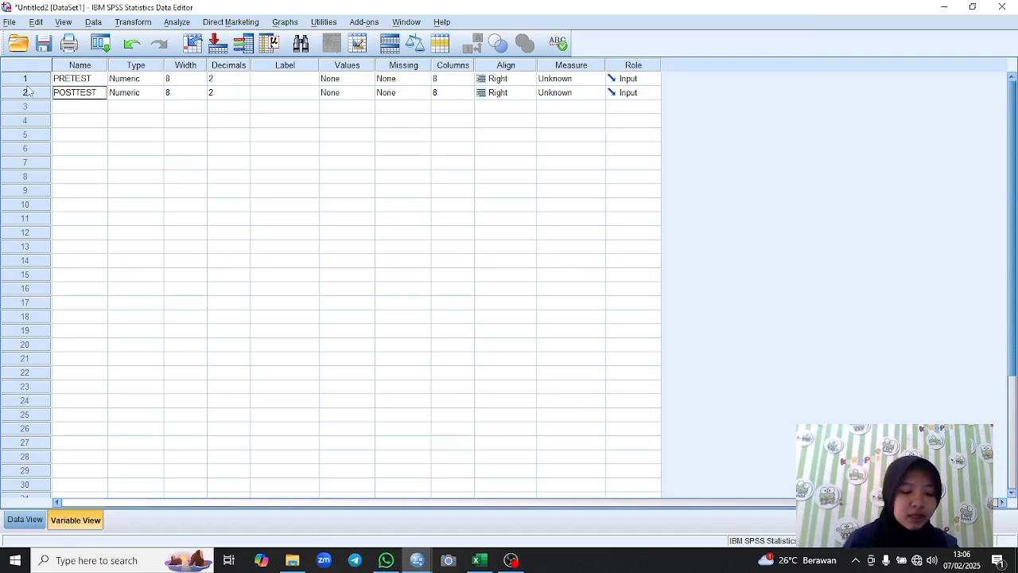
Step: Set the decimals of both the pretest and posttest variables to 0
left_click(228, 78)
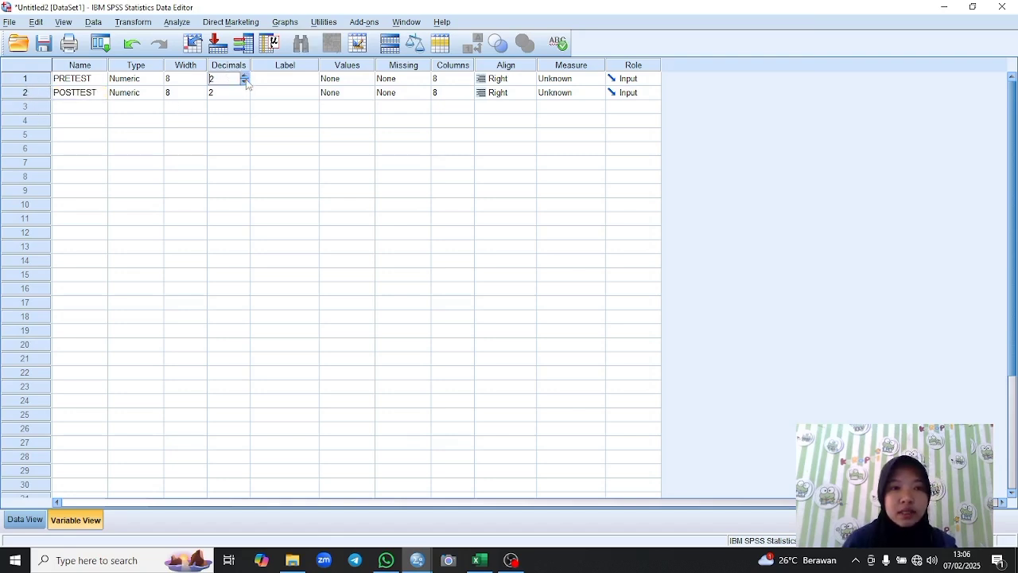
left_click(231, 93)
left_click(244, 95)
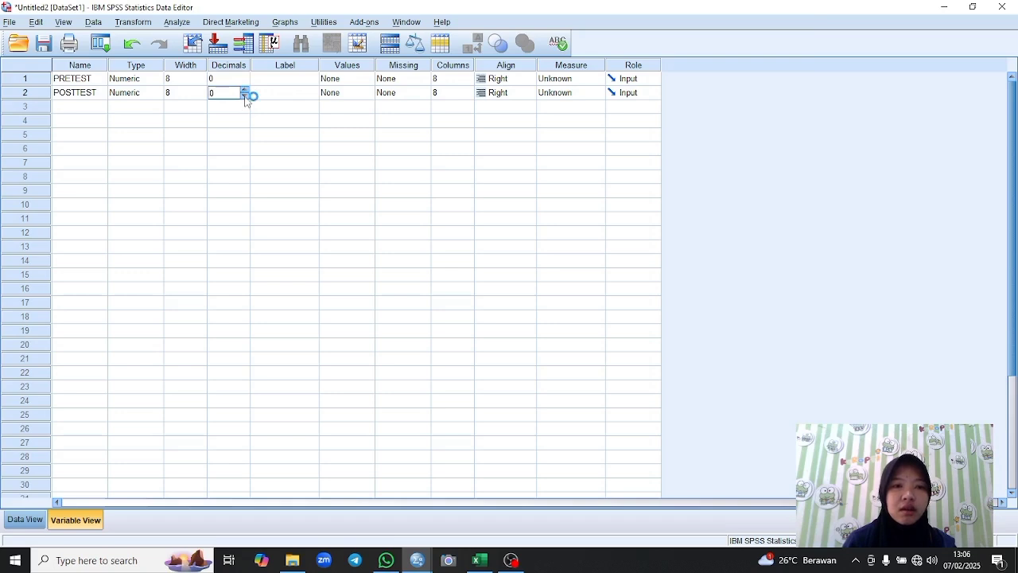
left_click(244, 95)
Step: Label the first variable Pretest and the second variable Posttest
left_click(287, 80)
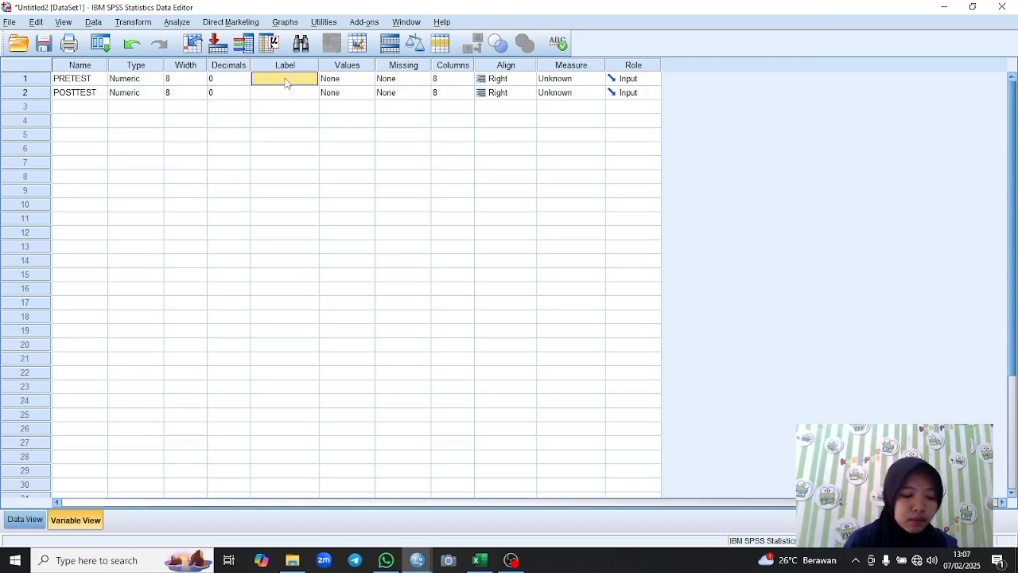
left_click(286, 79)
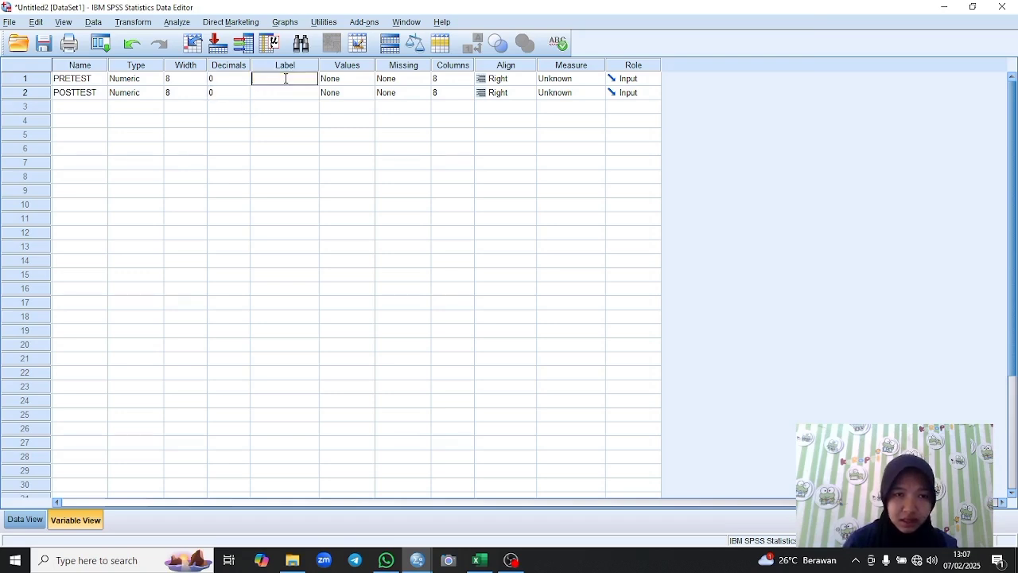
type("P")
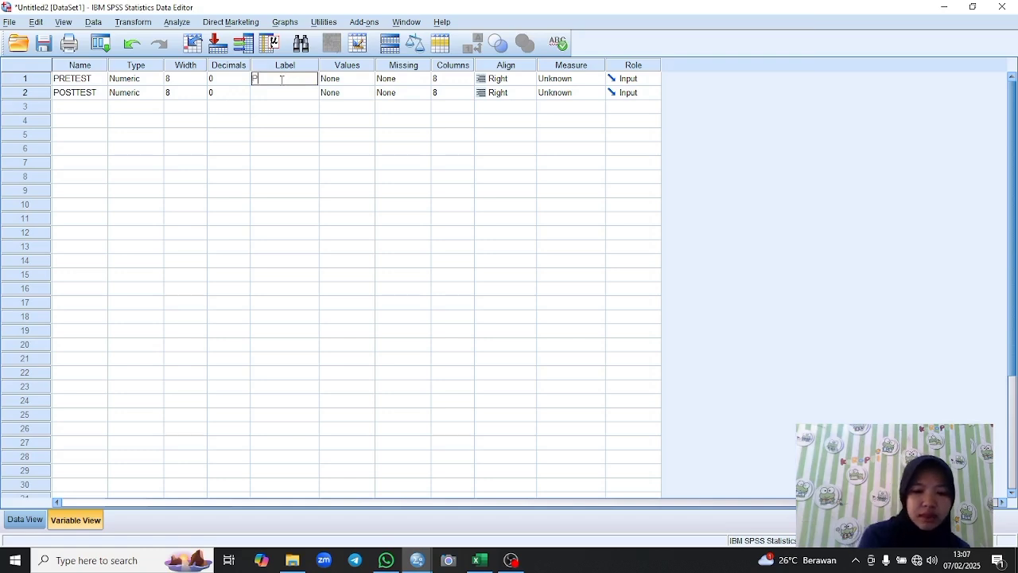
type("retest")
key("Return")
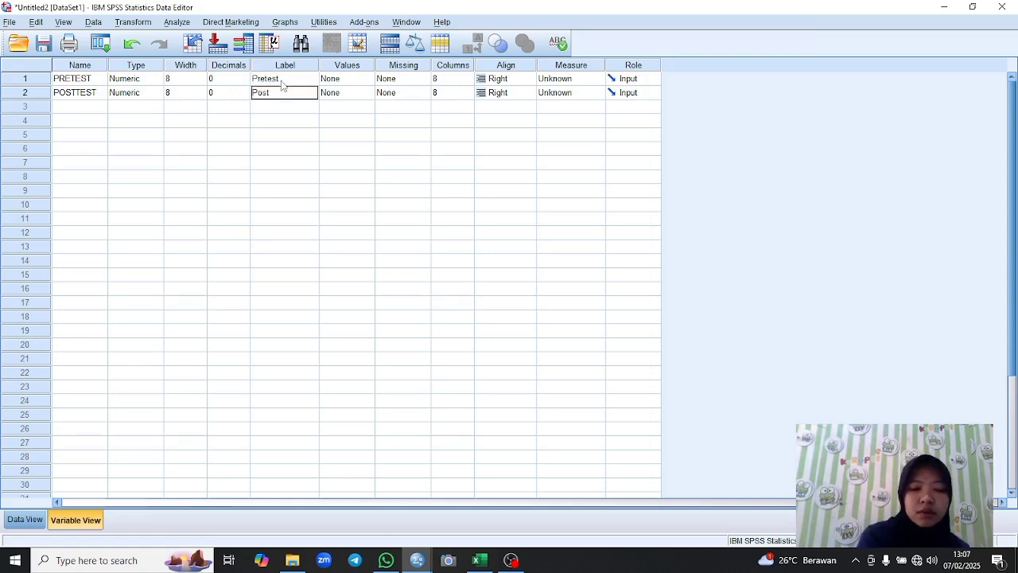
type("Postets")
key("BackSpace")
key("BackSpace")
key("BackSpace")
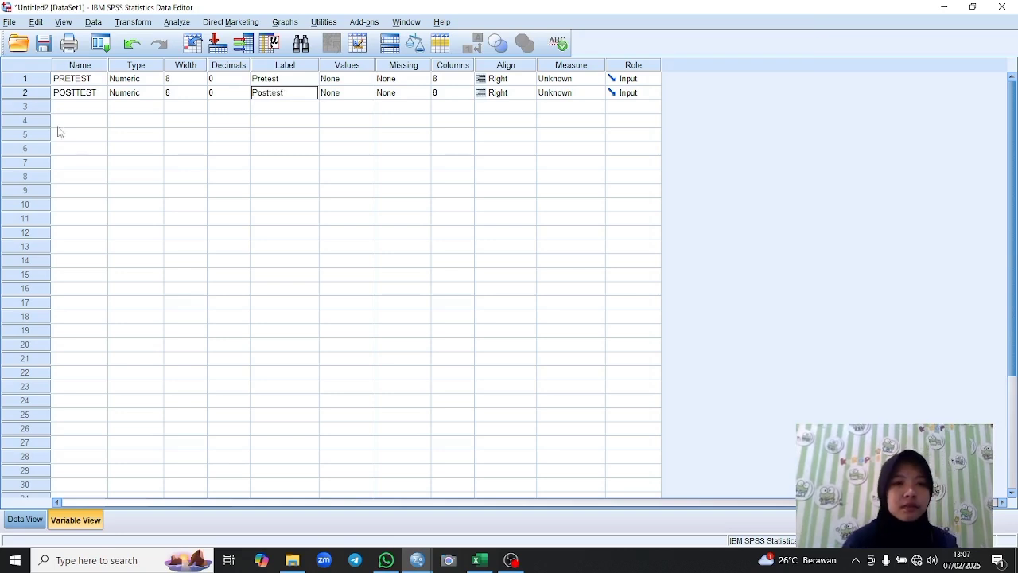
Step: Rename the two variables as Pretest and Posttest in mixed case, and show the data values
left_click(95, 79)
mouse_move(54, 79)
left_mouse_down()
mouse_move(94, 79)
mouse_move(62, 74)
left_mouse_up()
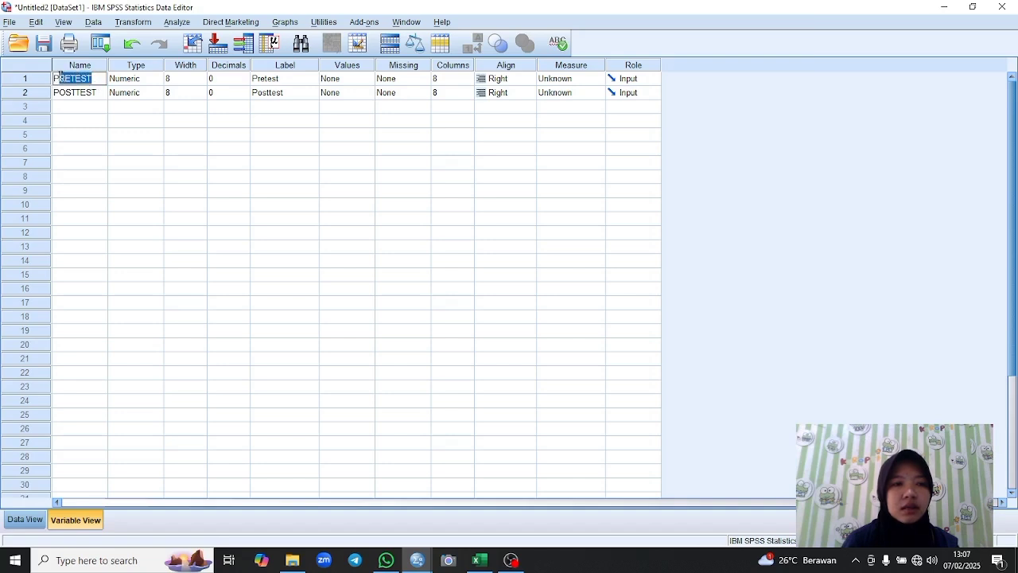
type("retest")
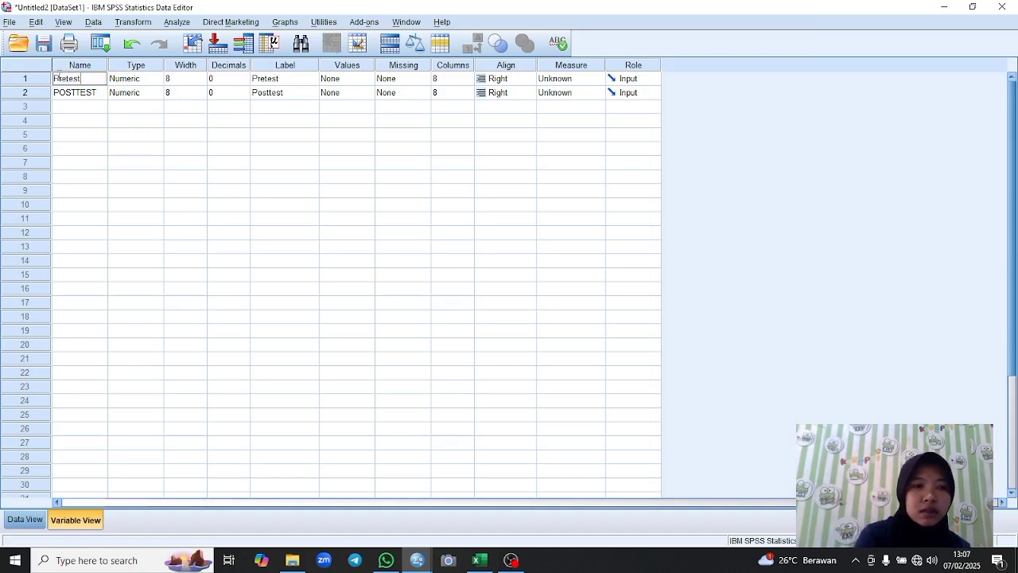
left_click(97, 91)
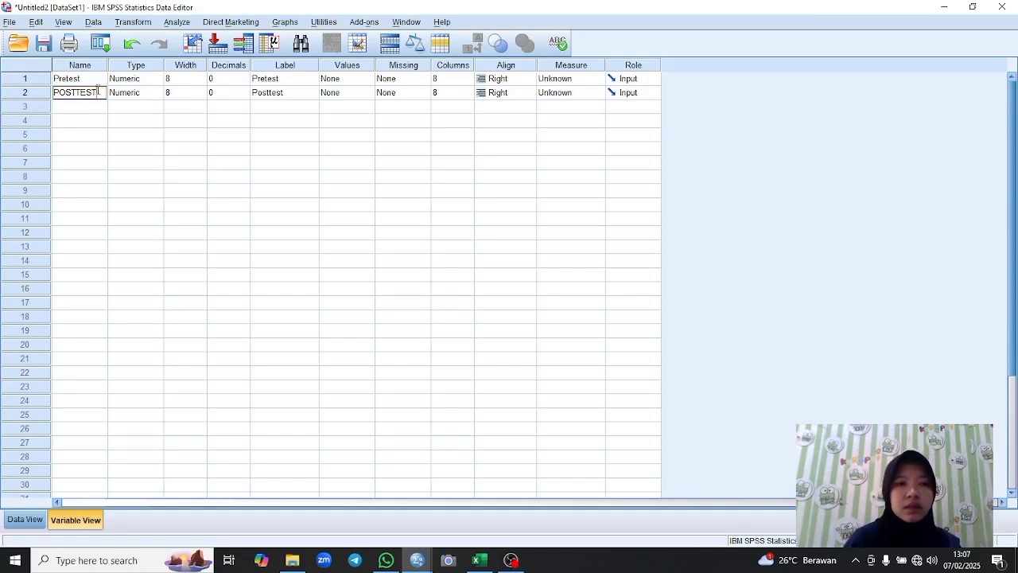
key("BackSpace")
key("BackSpace")
key("BackSpace")
key("BackSpace")
key("BackSpace")
key("BackSpace")
key("BackSpace")
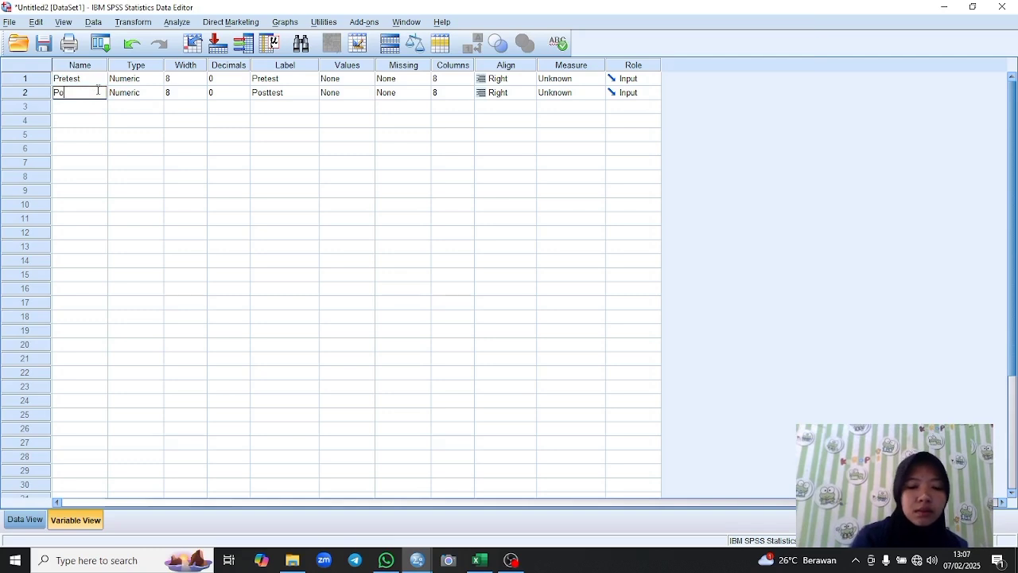
type("osttest")
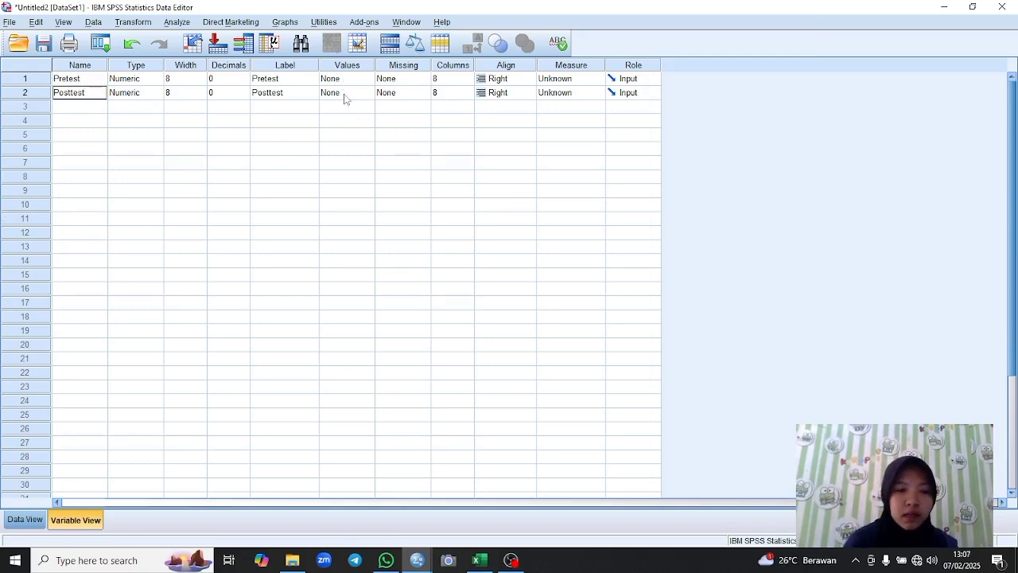
left_click(25, 520)
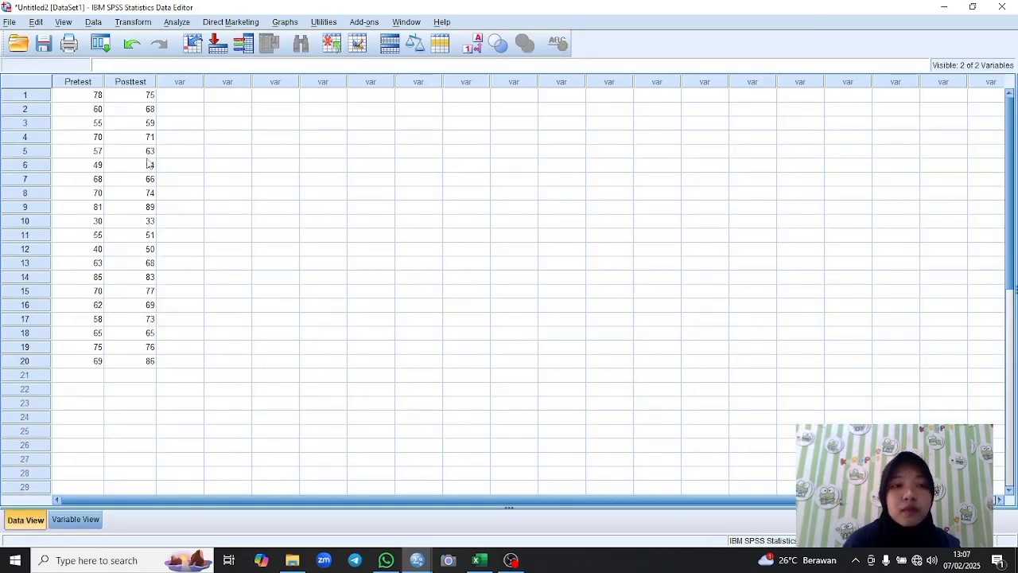
Step: Run a paired-samples t-test with Pretest as the first and Posttest as the second variable, and check the two-tailed significance
left_click(177, 21)
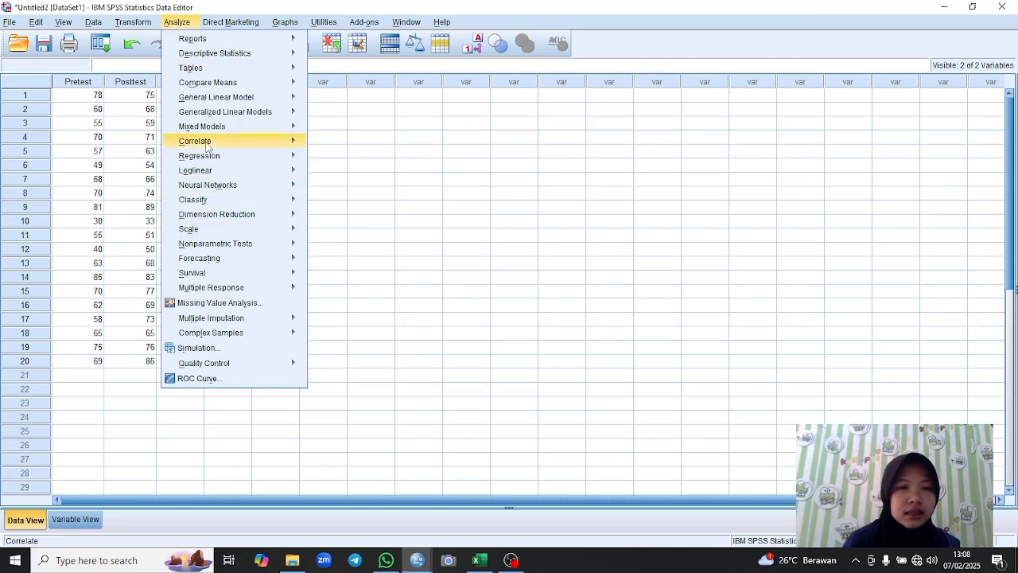
mouse_move(231, 86)
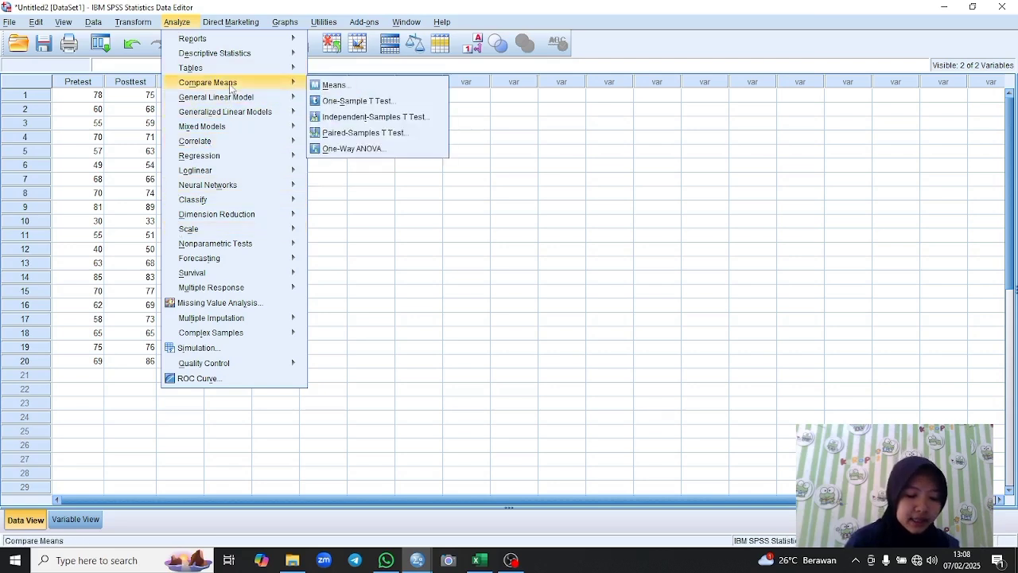
left_click(349, 133)
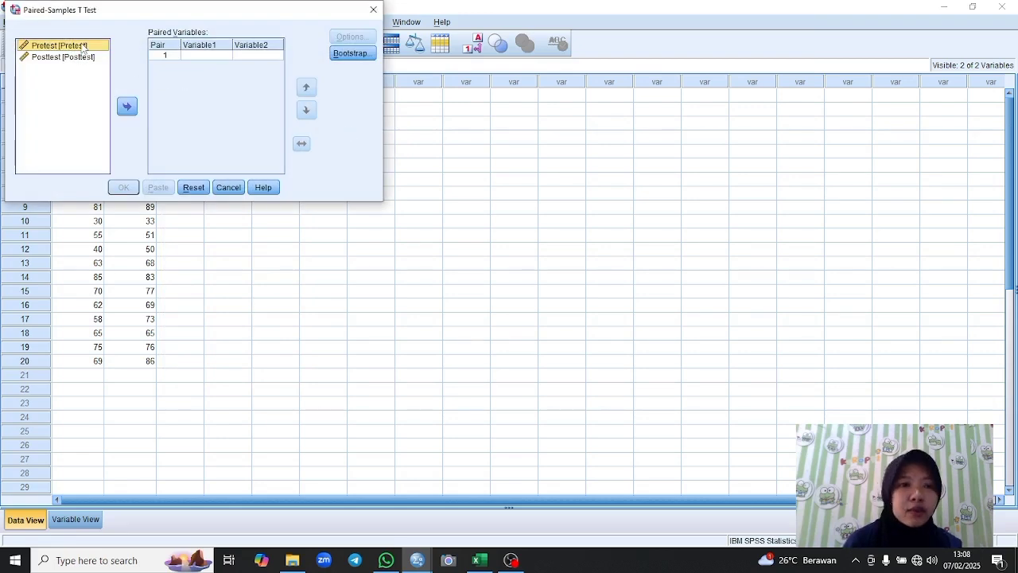
left_click(128, 107)
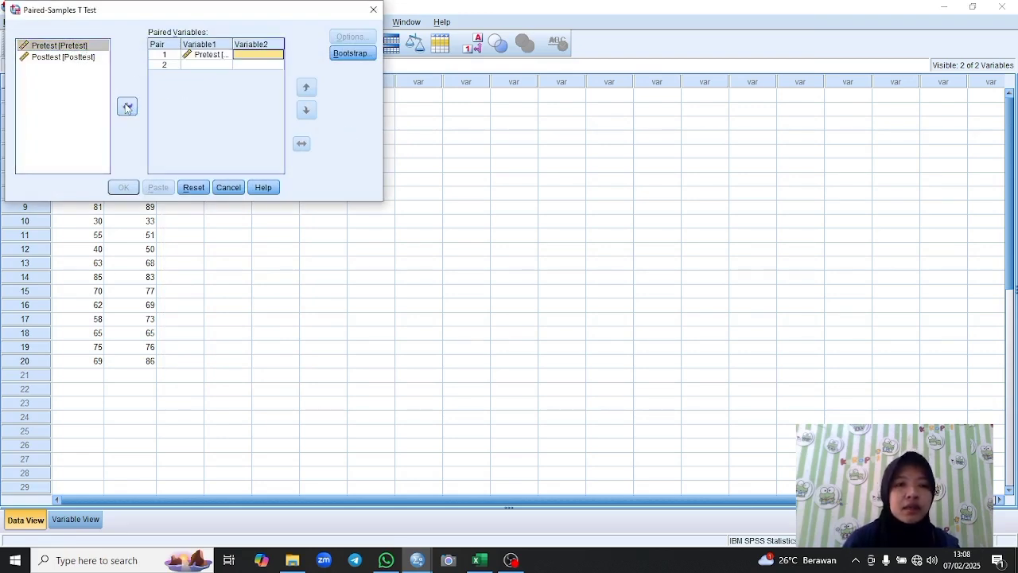
left_click(74, 57)
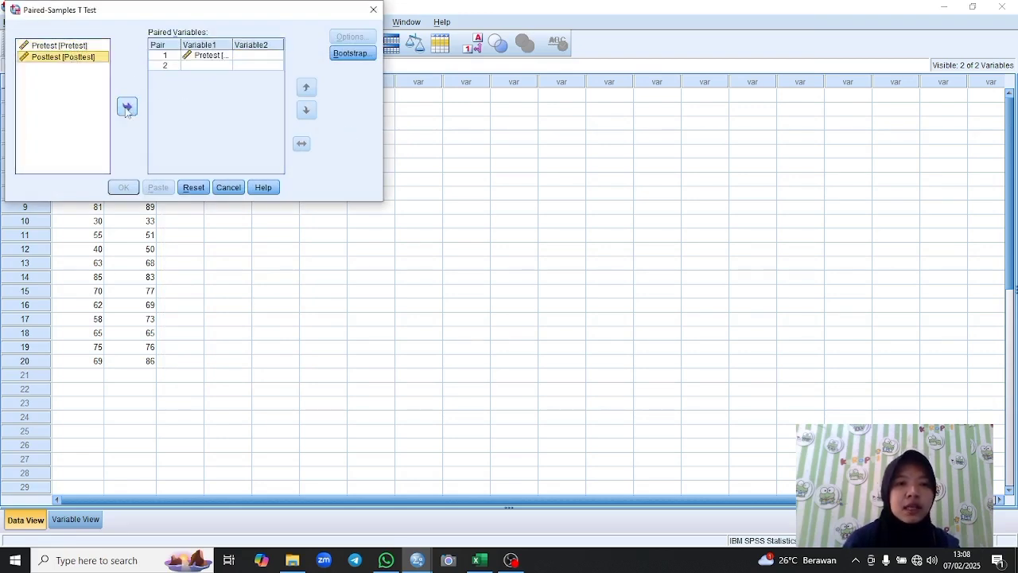
left_click(128, 108)
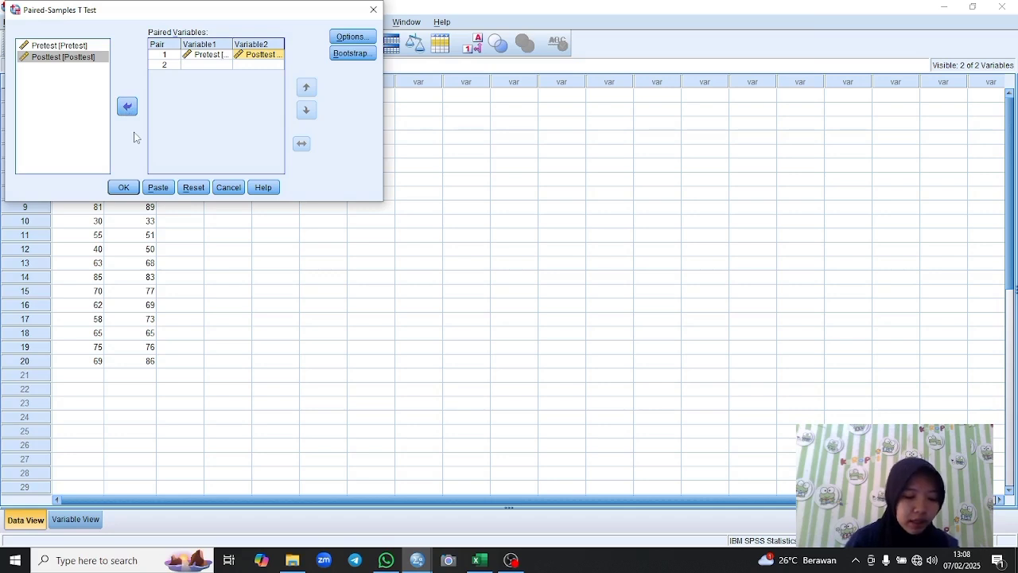
left_click(121, 191)
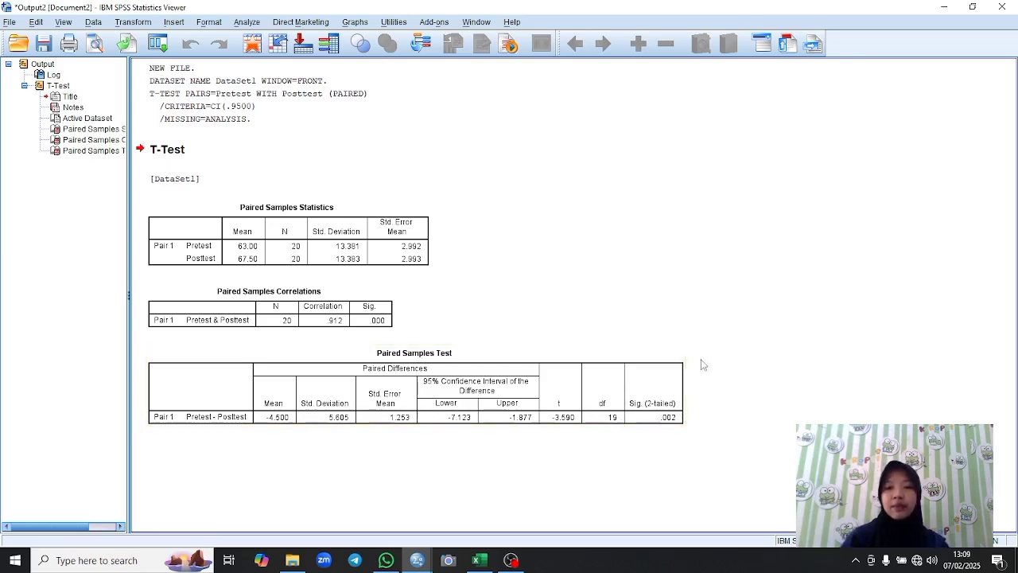
left_click(677, 429)
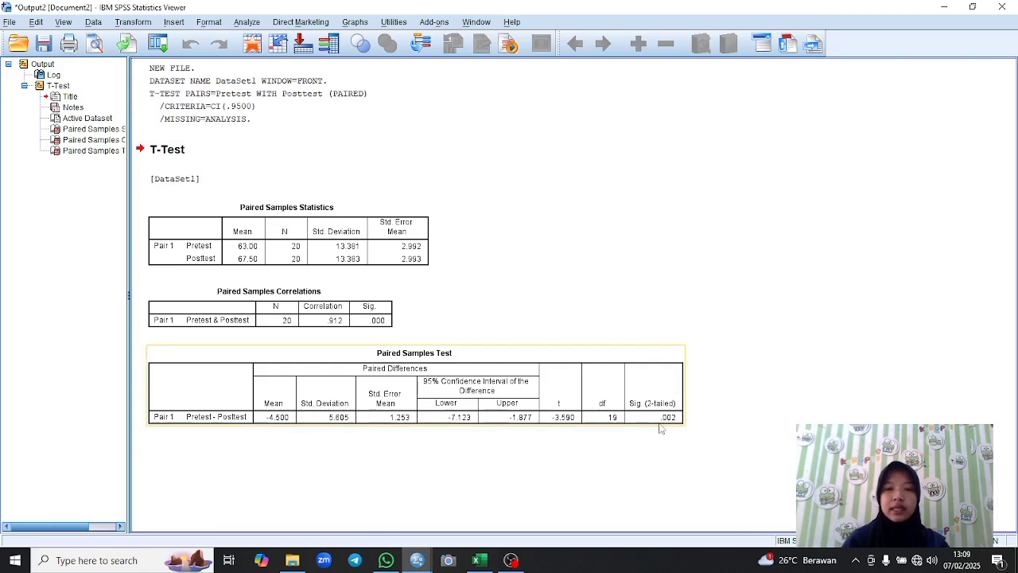
left_click(752, 414)
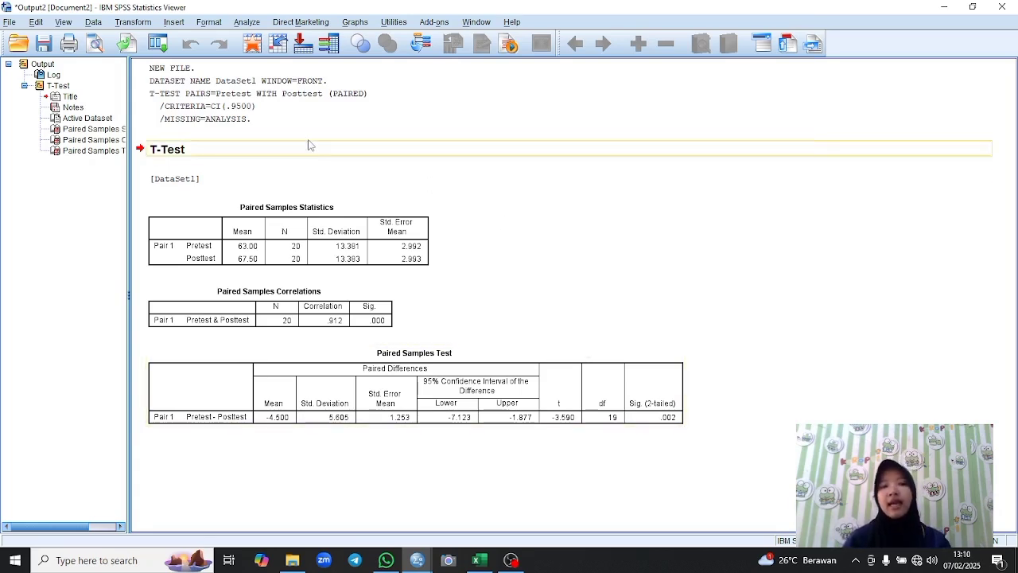
Step: Close the paired t-test output and the Pretest/Posttest dataset without saving them
left_click(1010, 6)
left_click(509, 298)
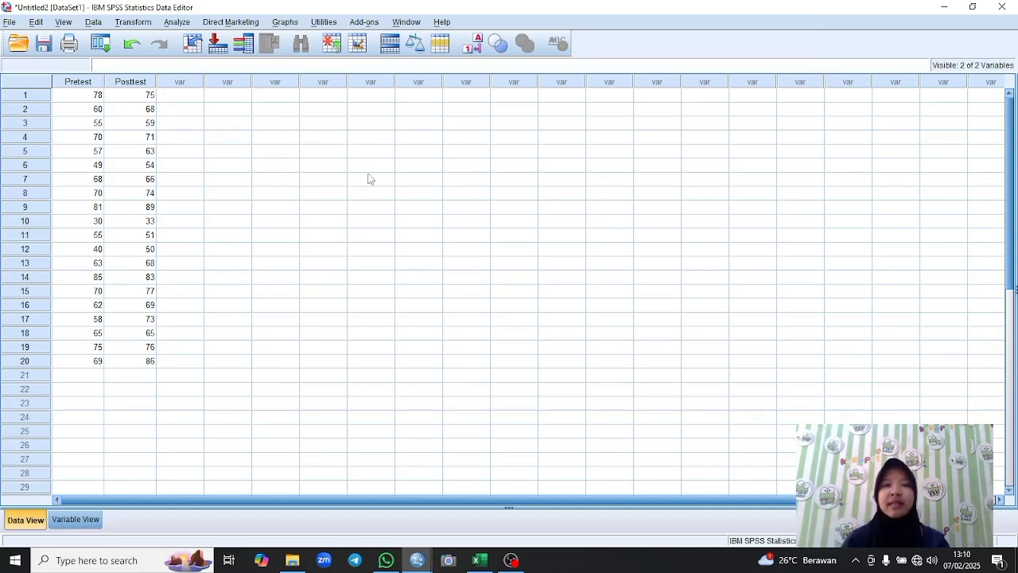
left_click(1003, 6)
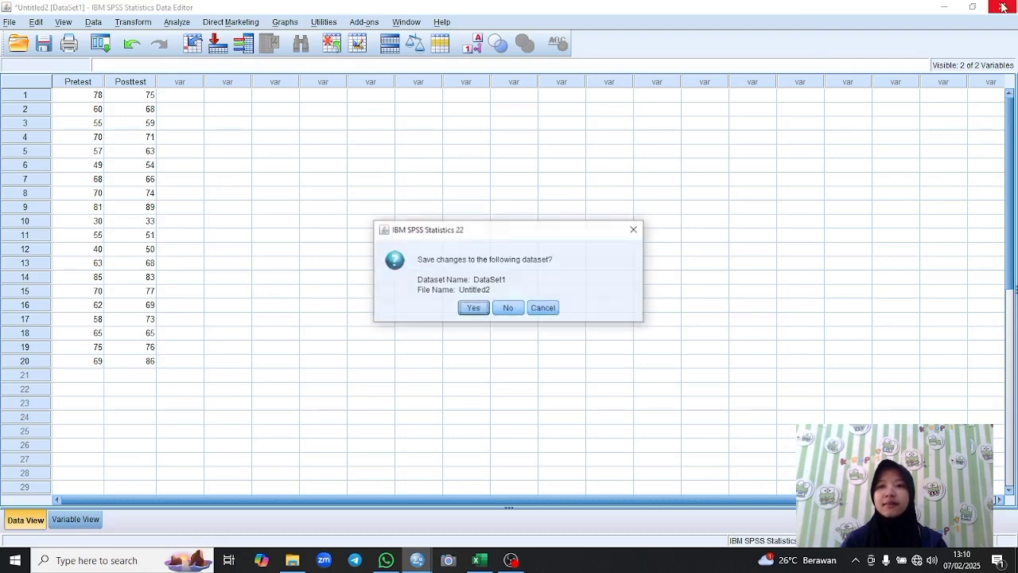
left_click(503, 310)
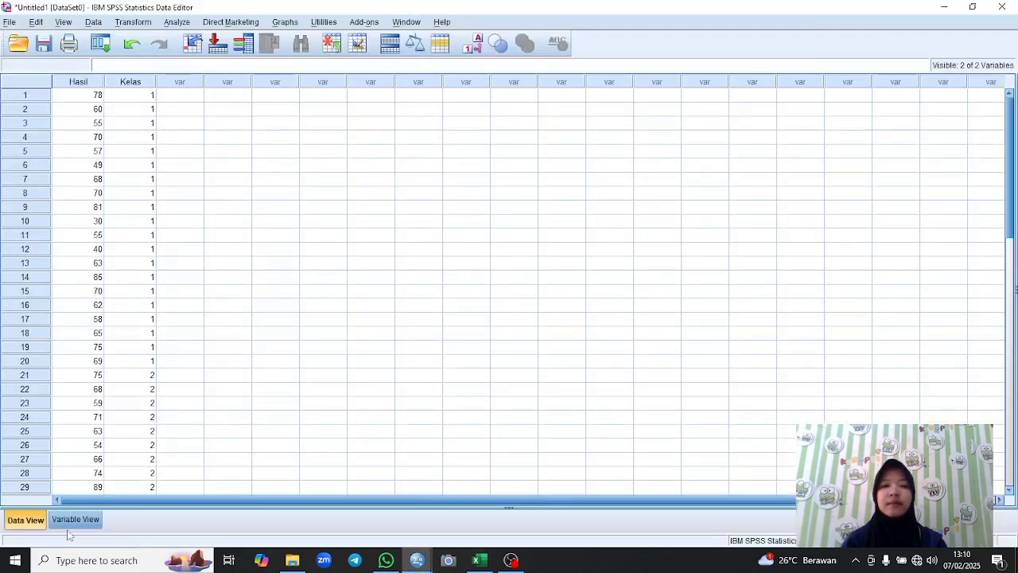
Step: Create a new empty dataset, and copy the Kelas A scores (K2:K21) from the DATA SAMPLE workbook in Excel
key("ctrl+n")
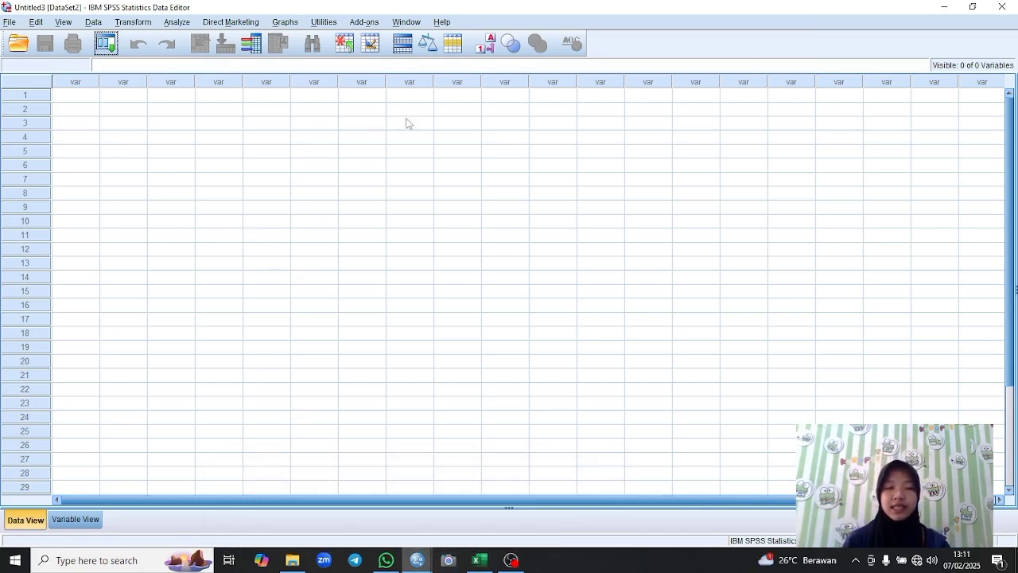
mouse_move(474, 563)
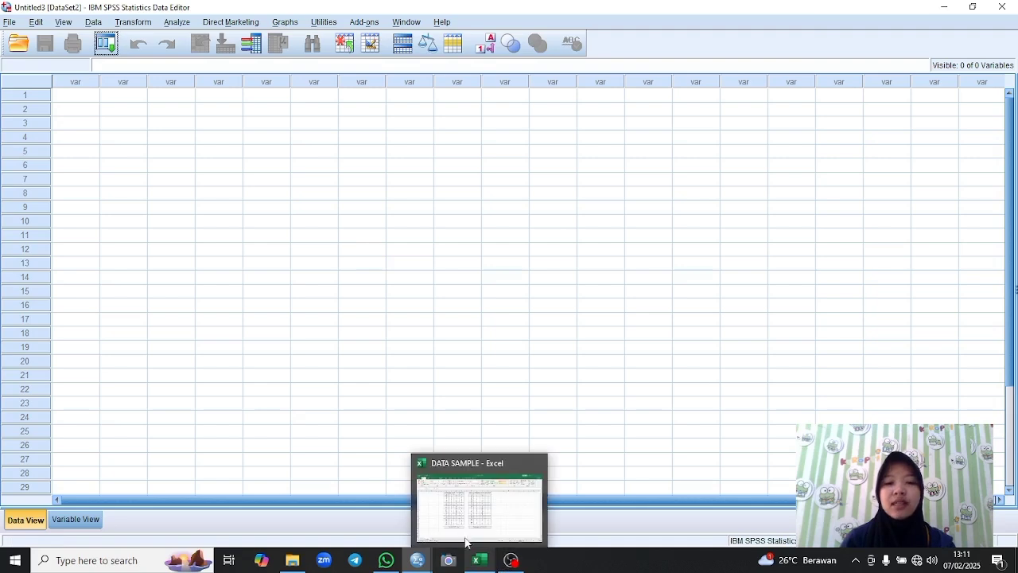
left_click(454, 519)
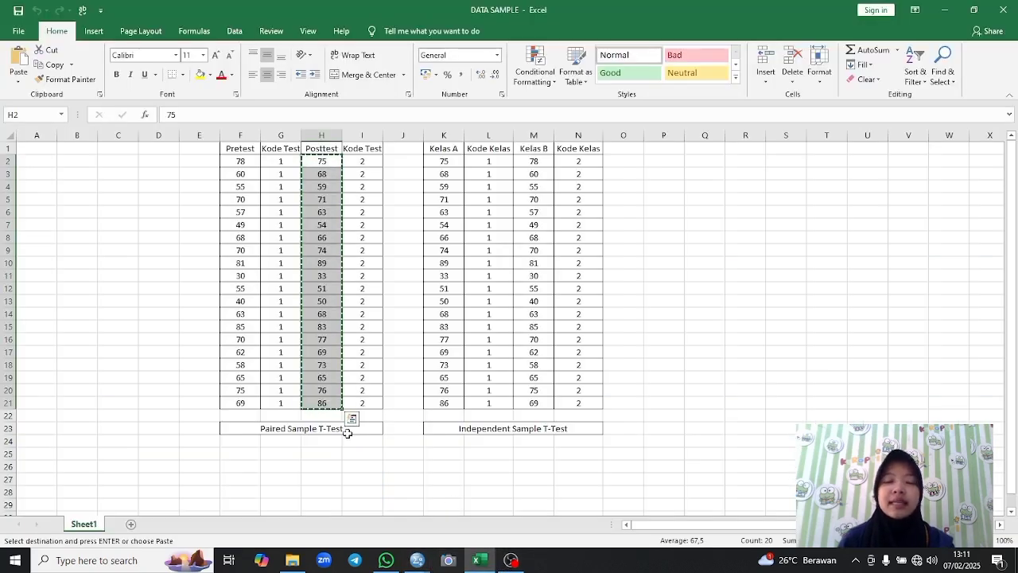
left_click(668, 299)
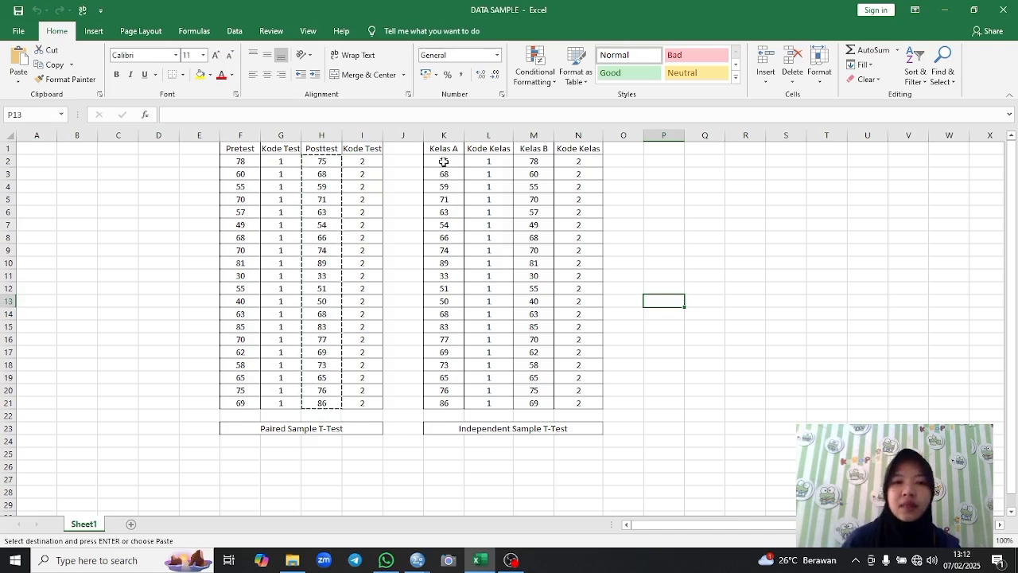
left_click_drag(443, 162, 443, 402)
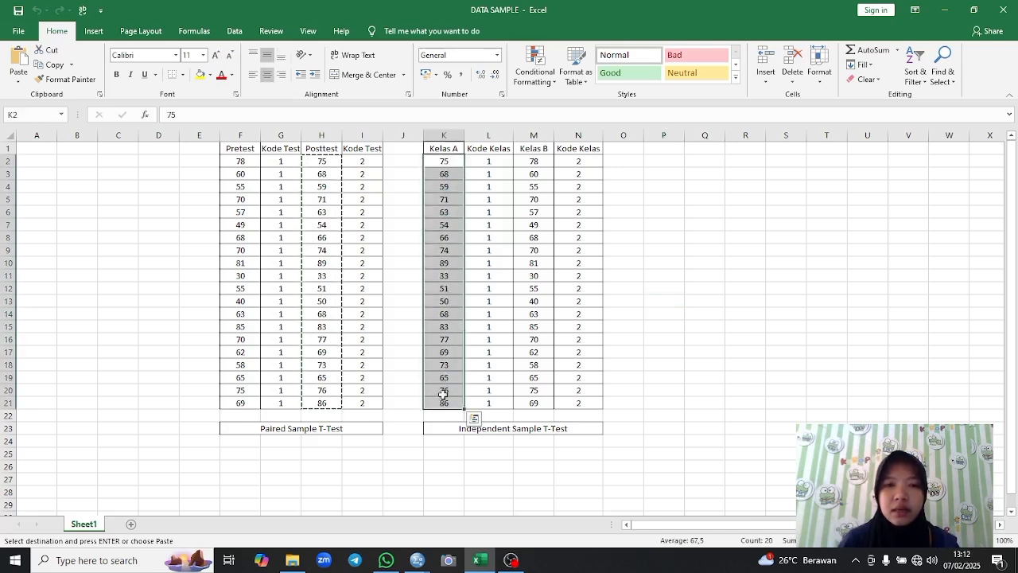
left_click(660, 212)
left_click_drag(447, 166, 432, 406)
right_click(440, 289)
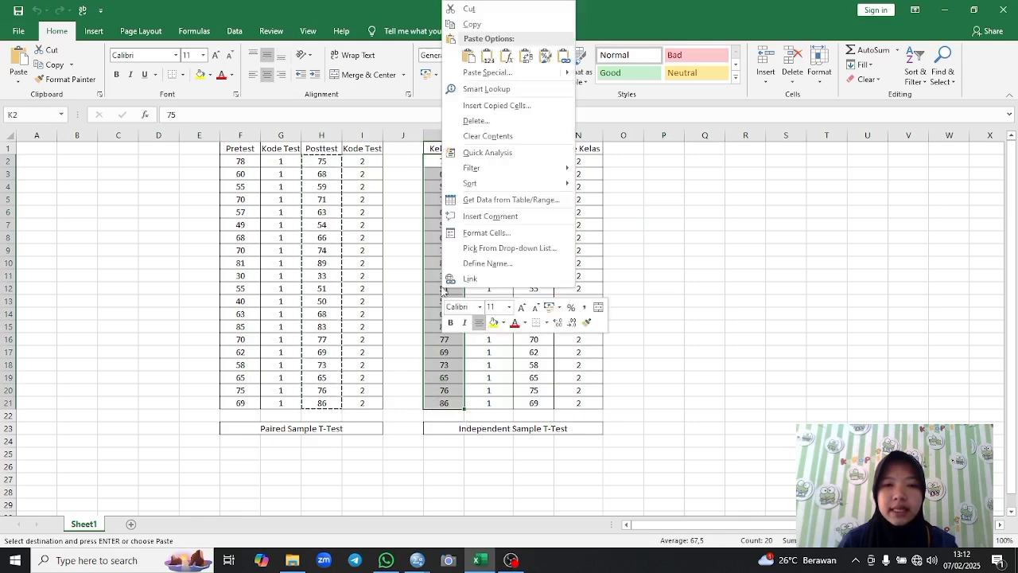
left_click(468, 23)
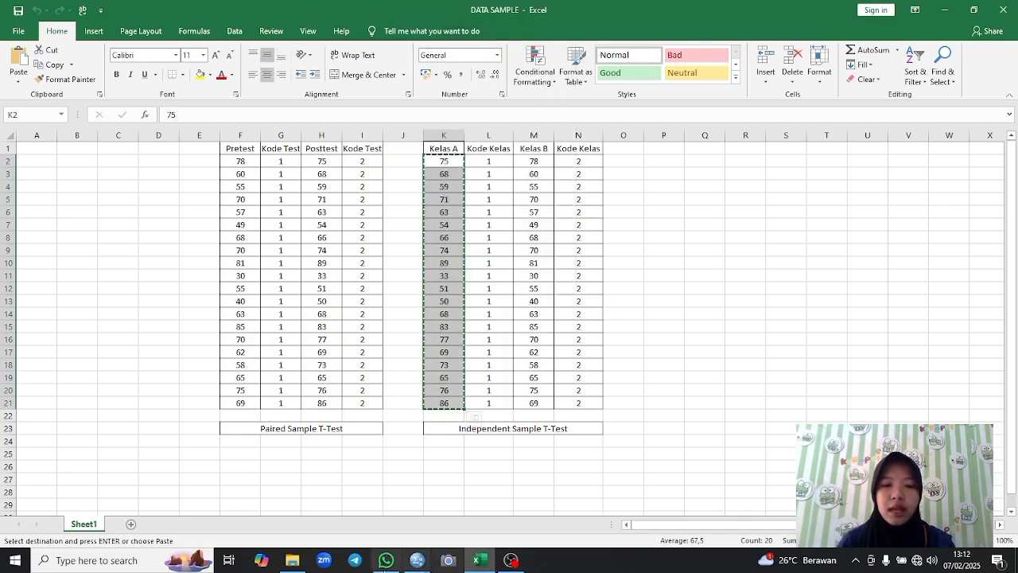
Step: Switch to the new empty SPSS dataset and paste the Kelas A scores into the first column from row 1
mouse_move(417, 560)
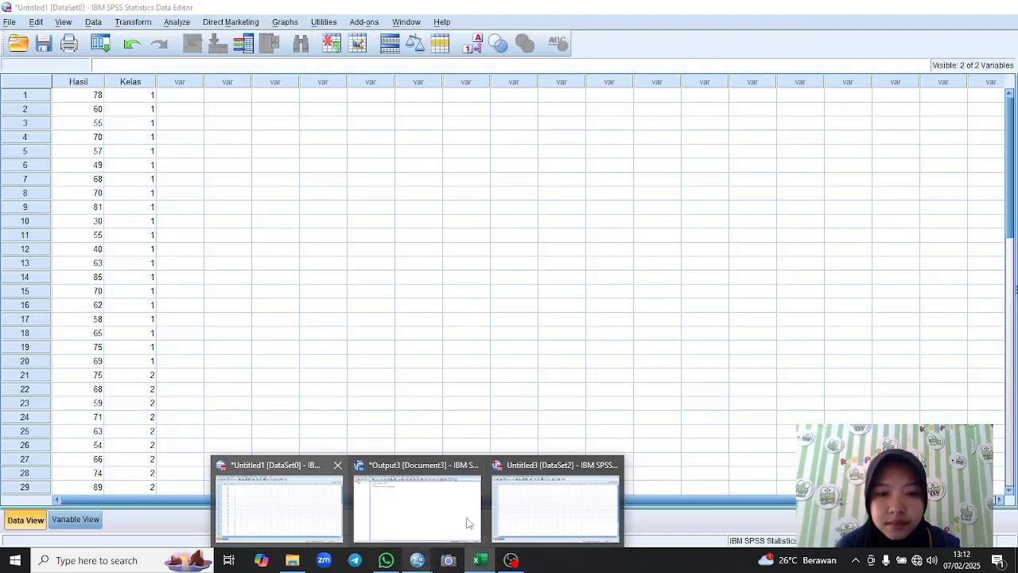
left_click(575, 517)
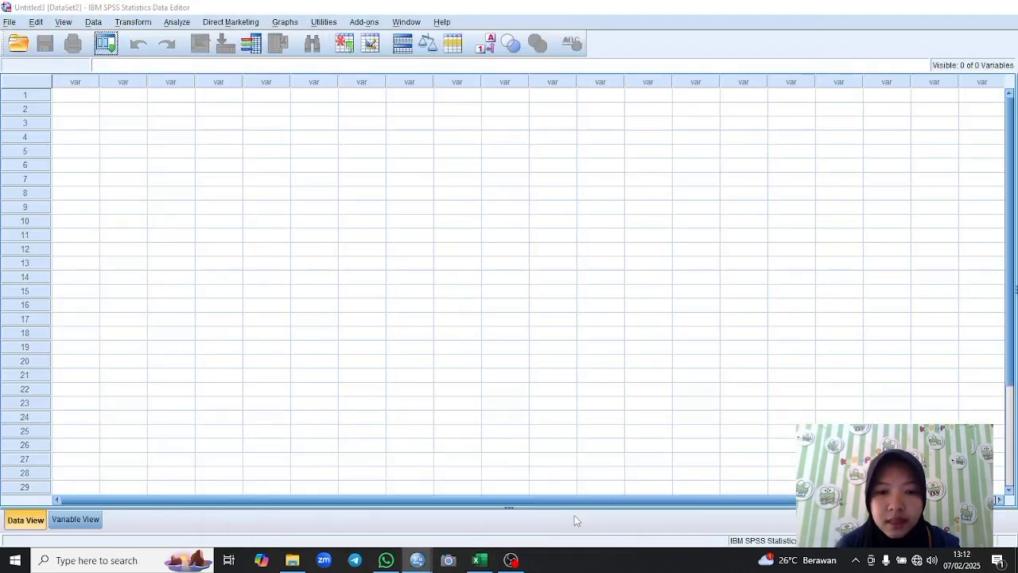
left_click(89, 95)
right_click(89, 96)
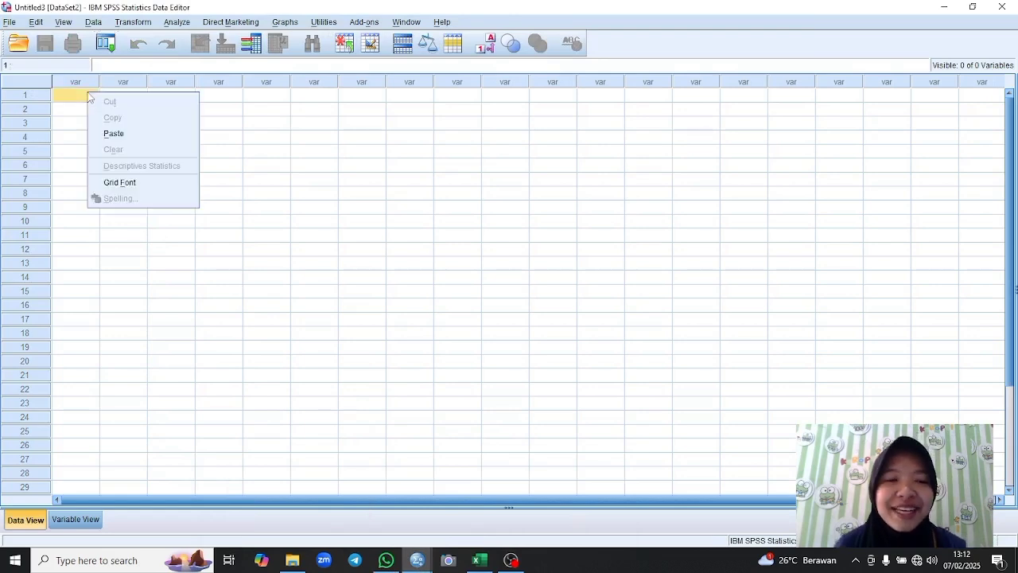
left_click(112, 133)
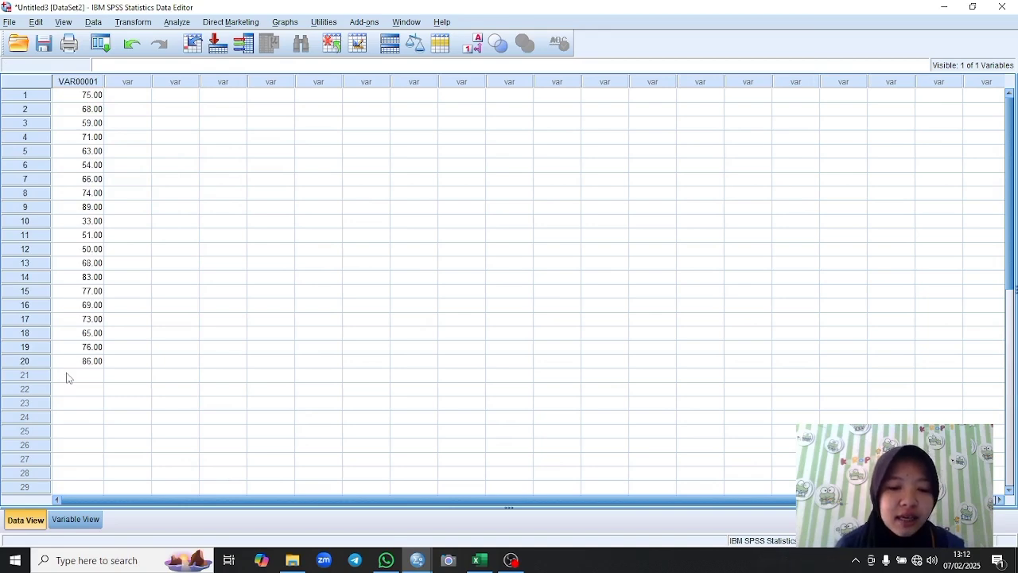
Step: Copy the Kelas B scores (M2:M21) from the Excel workbook and paste them below the Kelas A scores in SPSS, starting at row 21
left_click(69, 377)
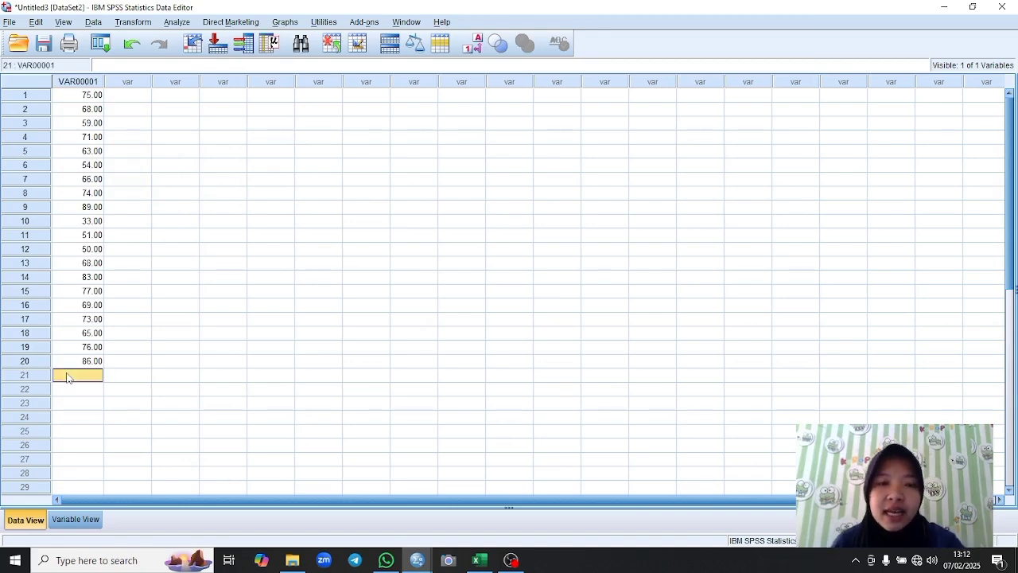
mouse_move(479, 560)
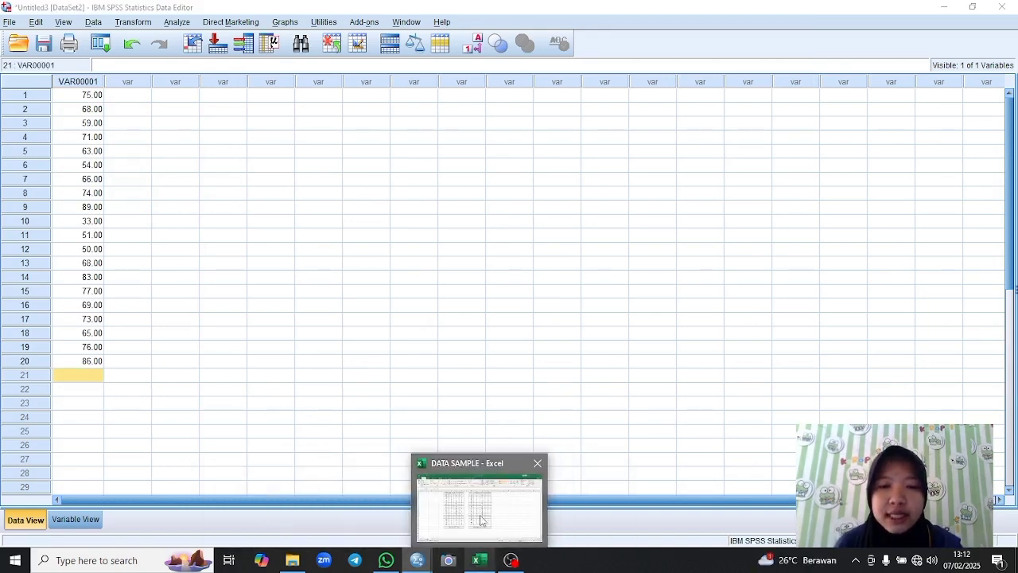
left_click(480, 521)
left_click_drag(535, 162, 560, 400)
right_click(561, 400)
left_click(585, 132)
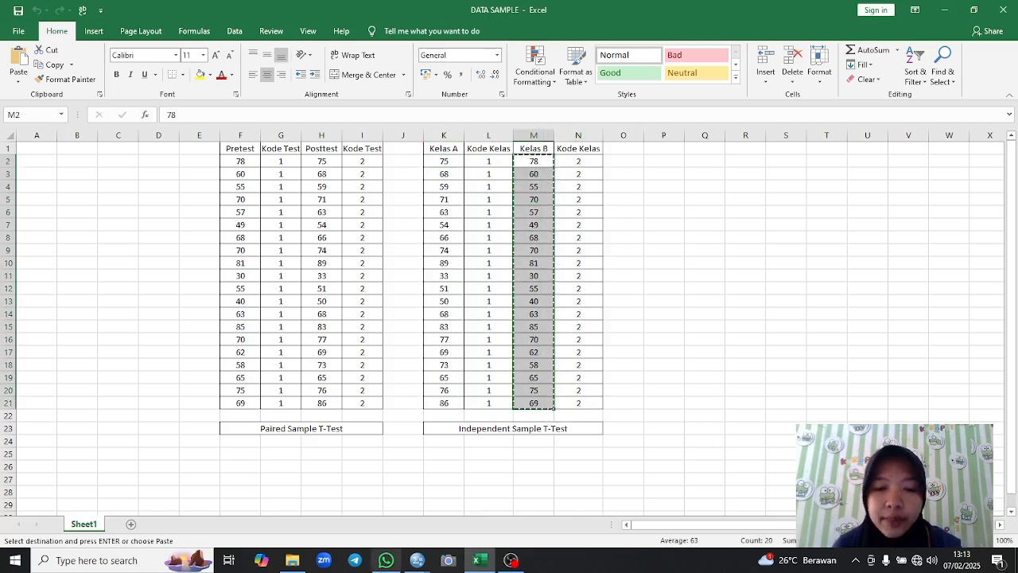
mouse_move(417, 560)
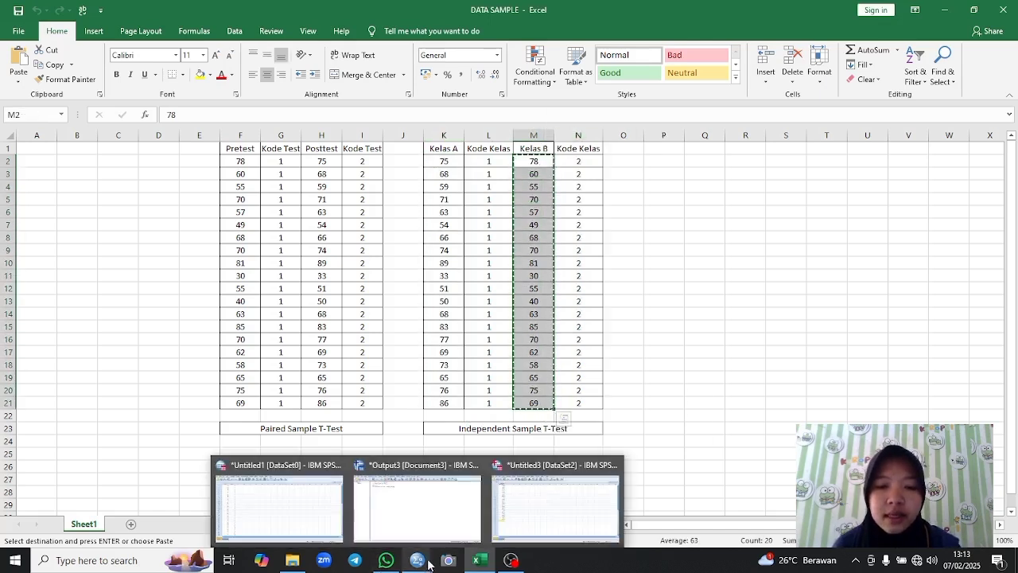
left_click(540, 507)
right_click(82, 378)
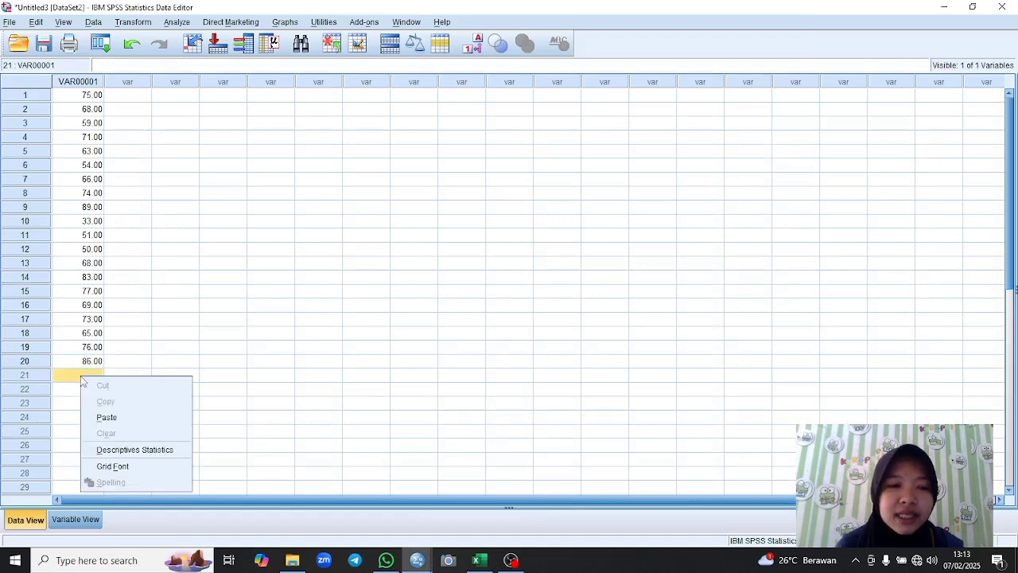
left_click(105, 417)
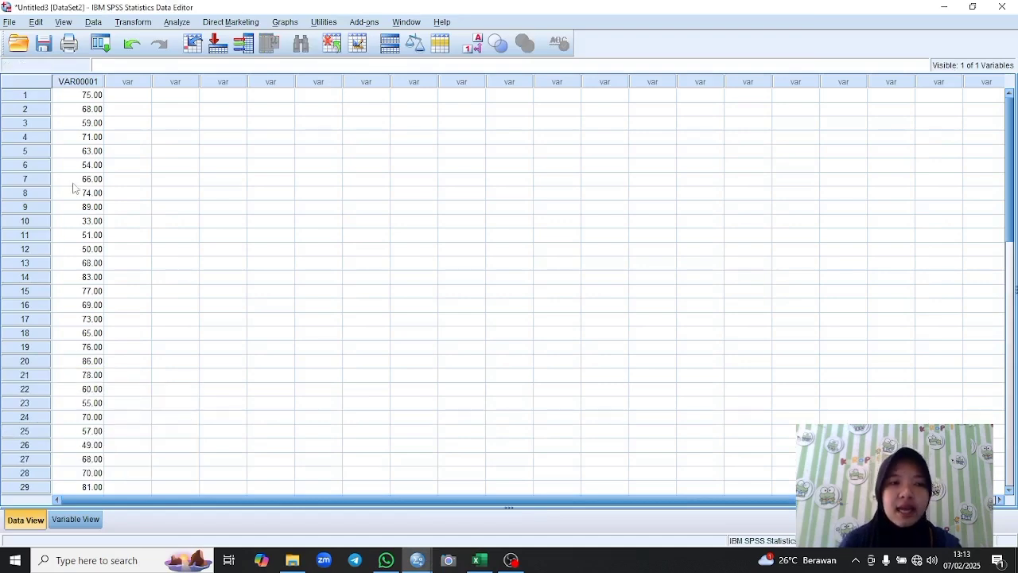
Step: Switch to the DATA SAMPLE workbook in Excel and copy the Kelas A class codes (L2:L21)
mouse_move(479, 560)
left_click(480, 502)
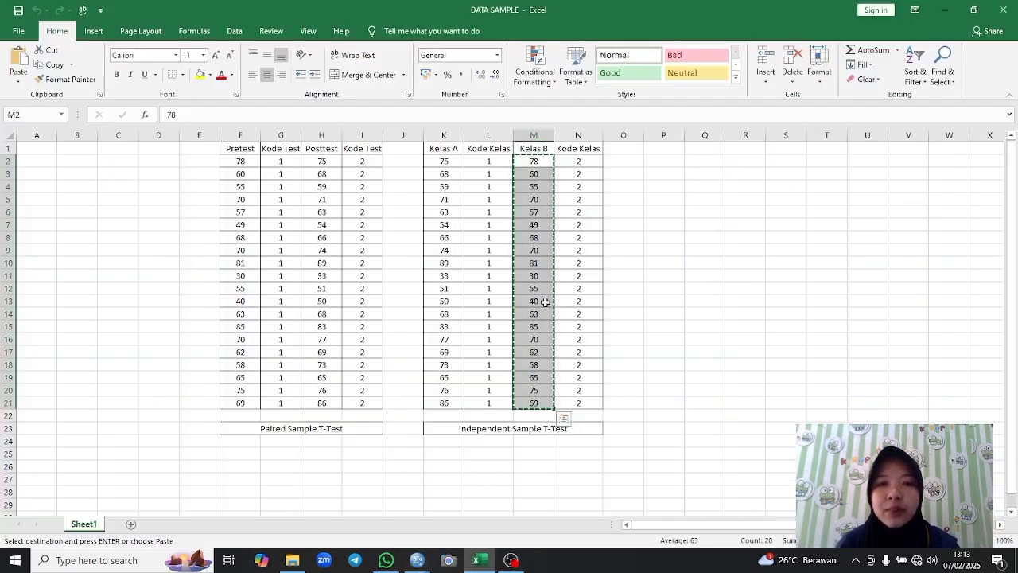
left_click_drag(485, 168, 486, 395)
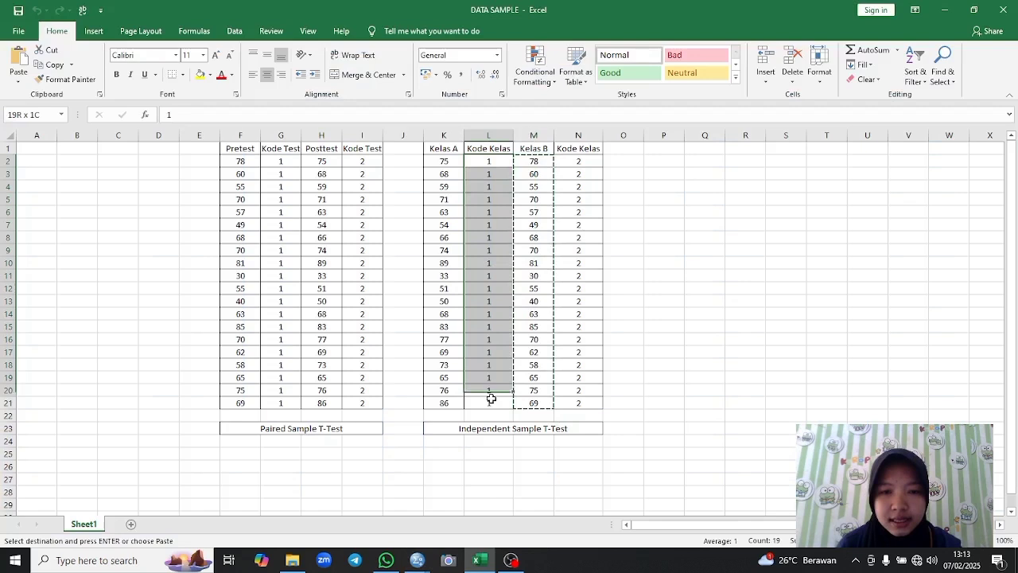
right_click(501, 253)
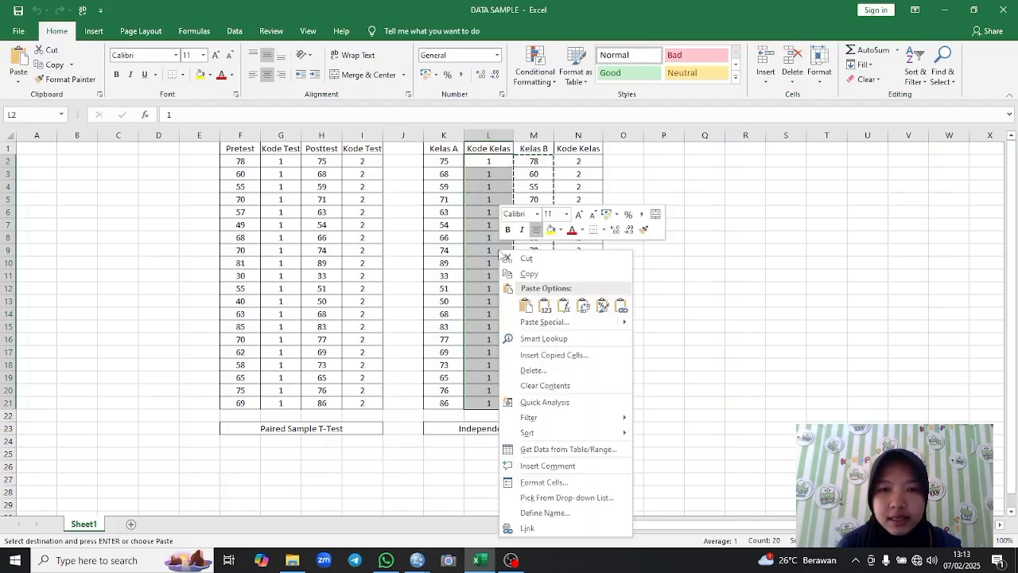
left_click(562, 280)
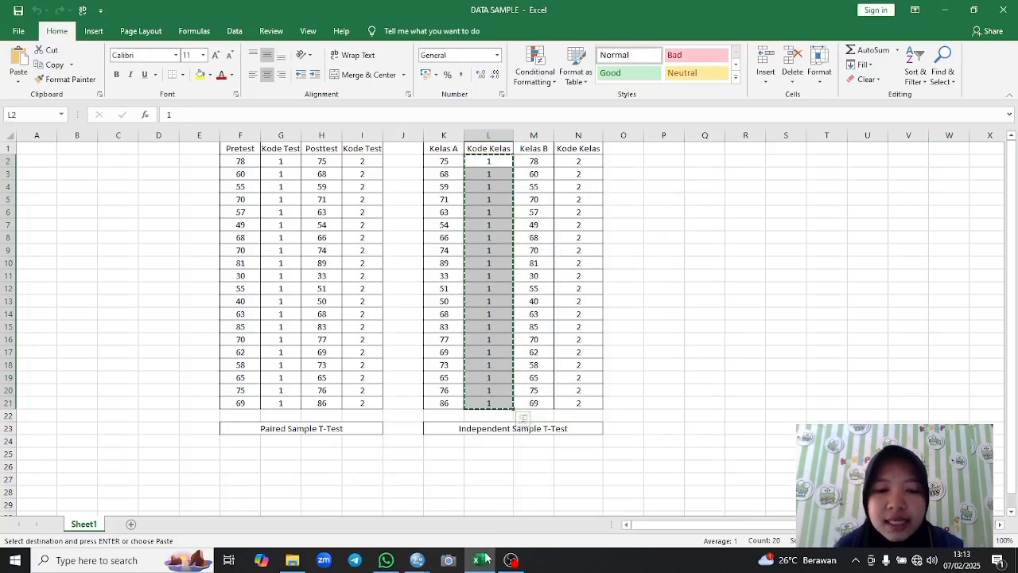
Step: Switch to the Untitled3 dataset in SPSS and paste the Kelas A codes into the second column from row 1
mouse_move(485, 561)
mouse_move(417, 561)
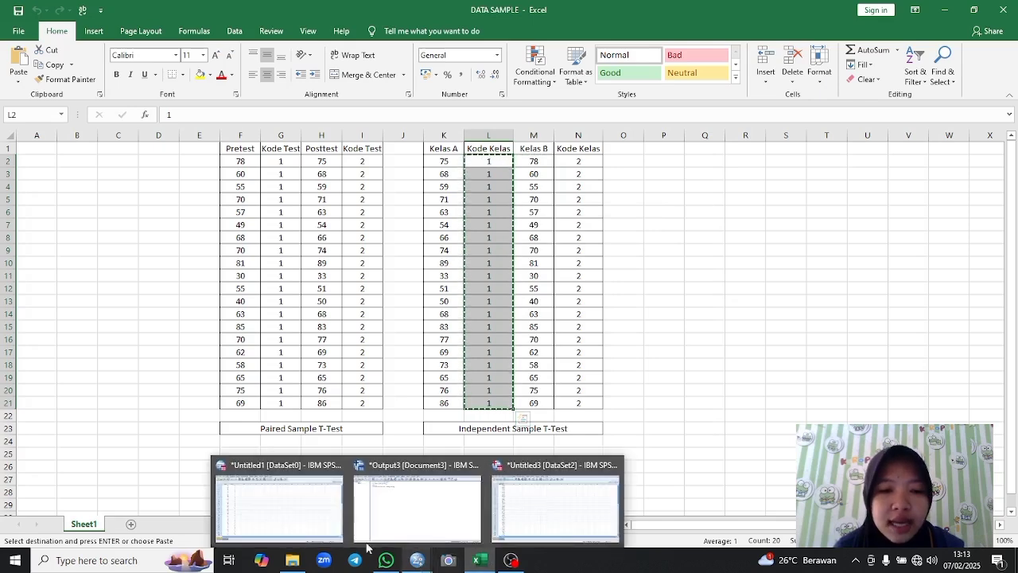
left_click(532, 506)
left_click(141, 95)
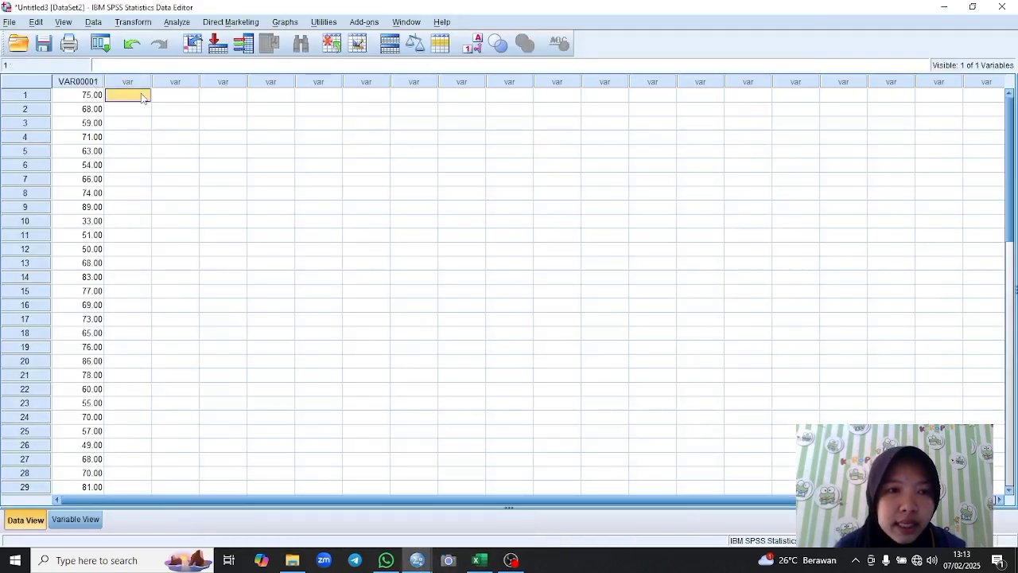
right_click(142, 95)
left_click(167, 137)
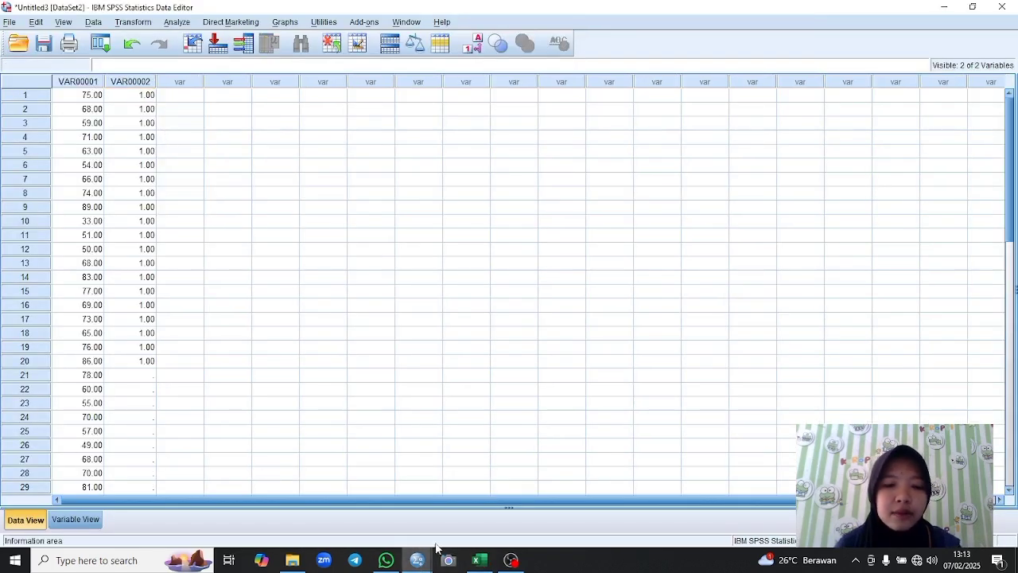
Step: Switch to the Excel workbook and copy the Kelas B class codes (N2:N21)
left_click(477, 563)
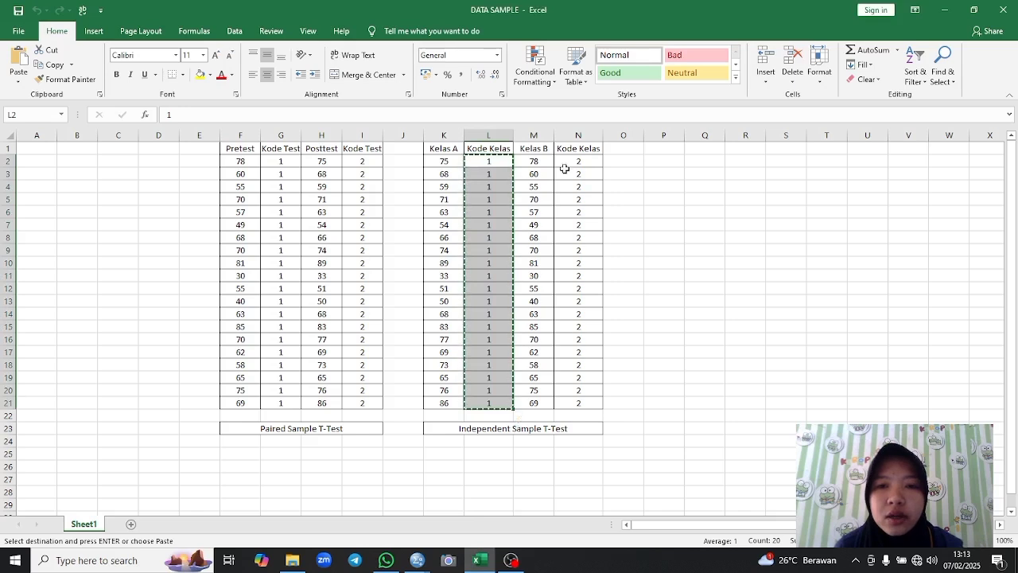
left_click_drag(568, 161, 574, 402)
right_click(571, 387)
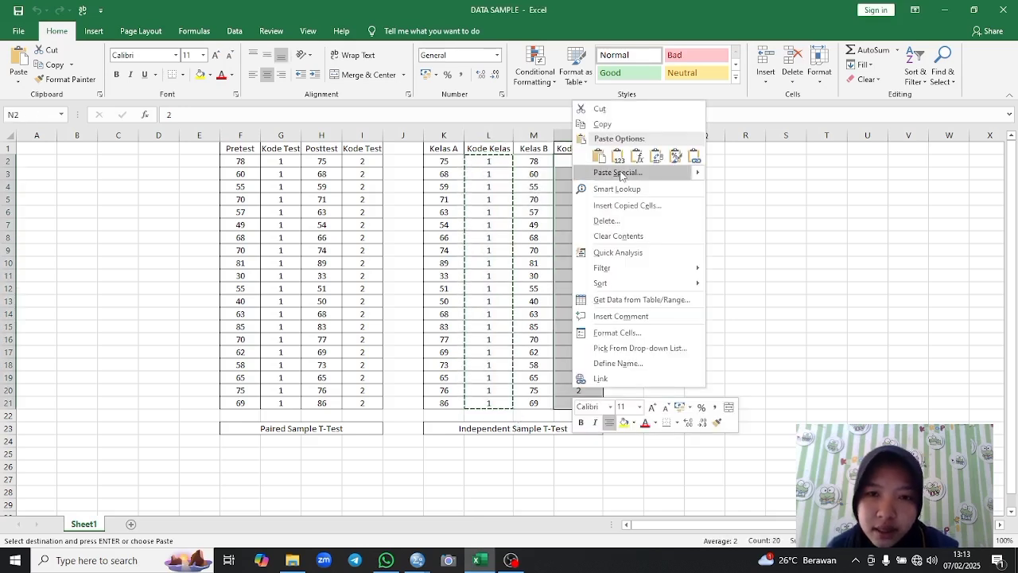
left_click(602, 125)
Step: Switch to the Untitled3 dataset in SPSS, paste the Kelas B codes into VAR00002 from row 21, and check the remaining rows
mouse_move(418, 560)
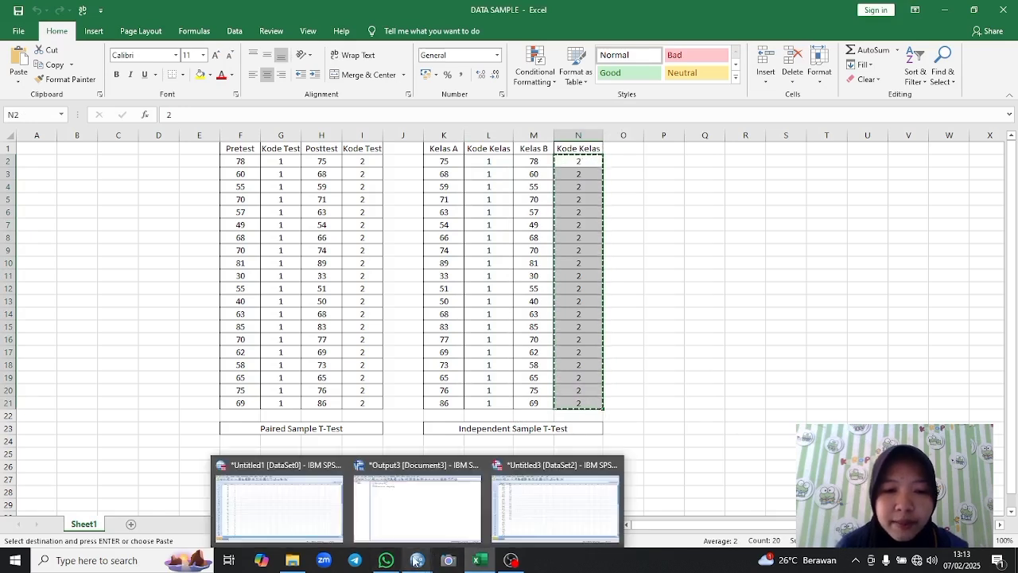
left_click(547, 507)
left_click(154, 376)
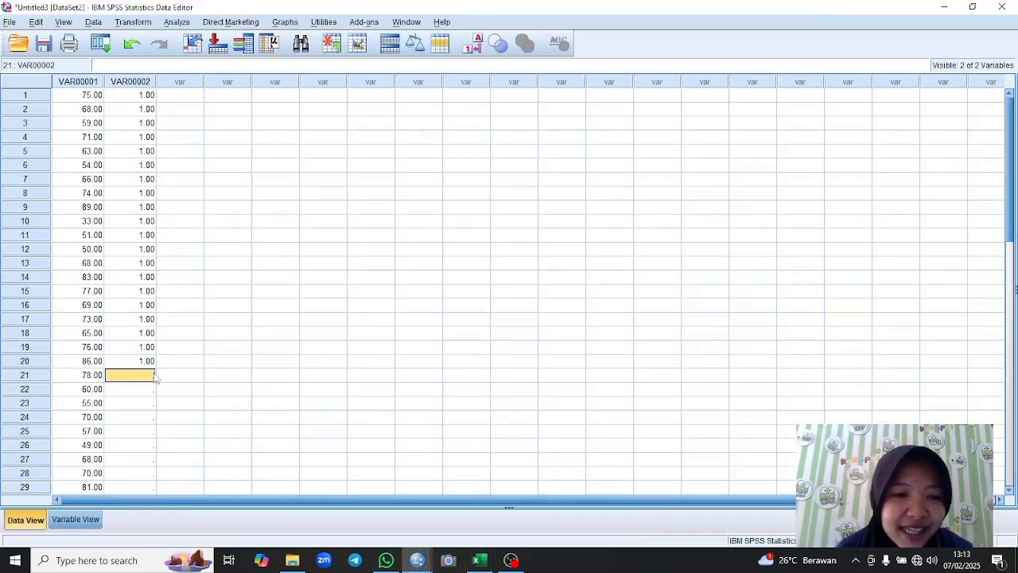
right_click(143, 379)
left_click(169, 418)
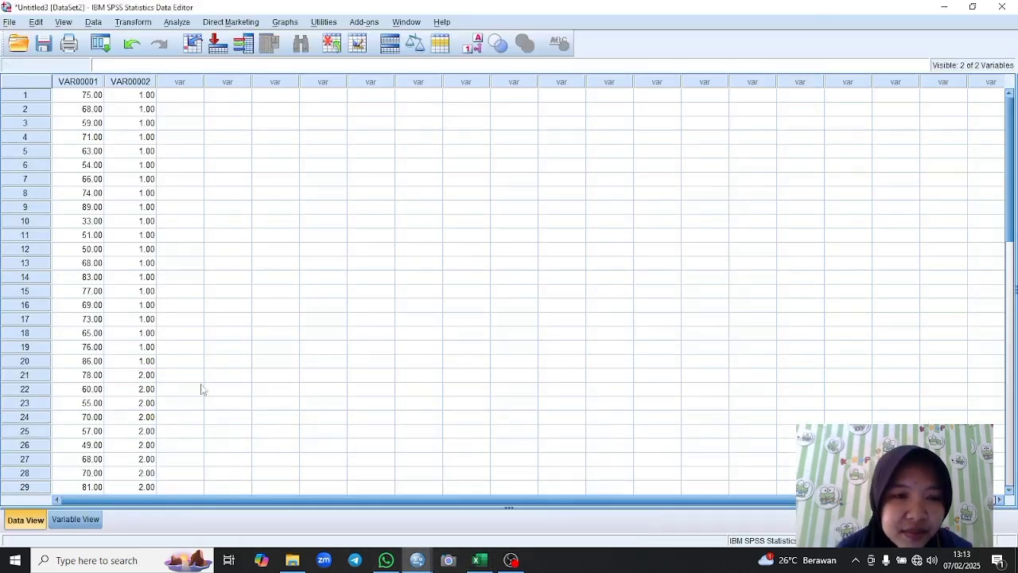
scroll(236, 335, "down", 5)
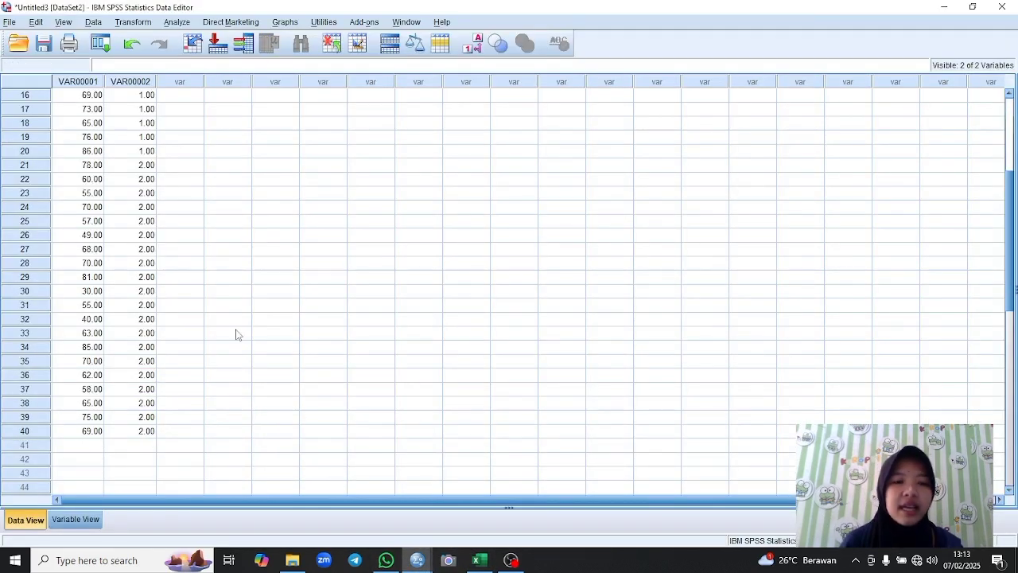
Step: Rename the variable VAR00001 as Hasil and VAR00002 as Kelas
left_click(76, 520)
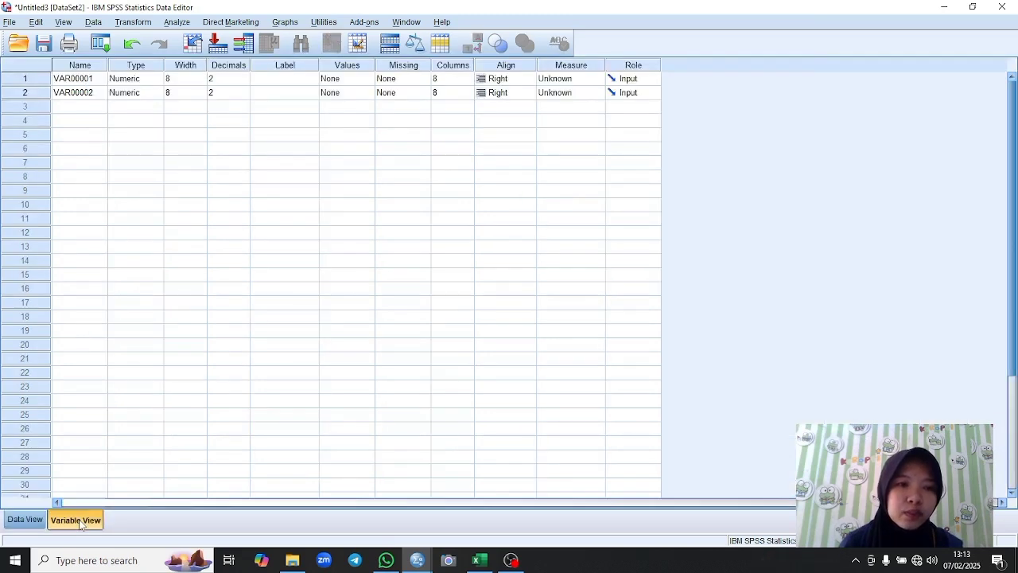
left_click(91, 79)
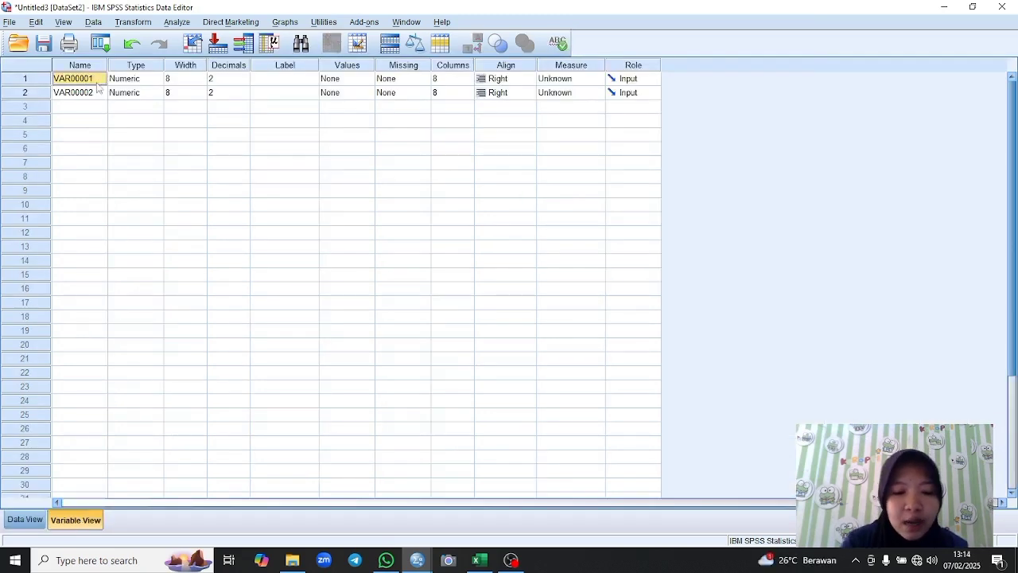
key("BackSpace")
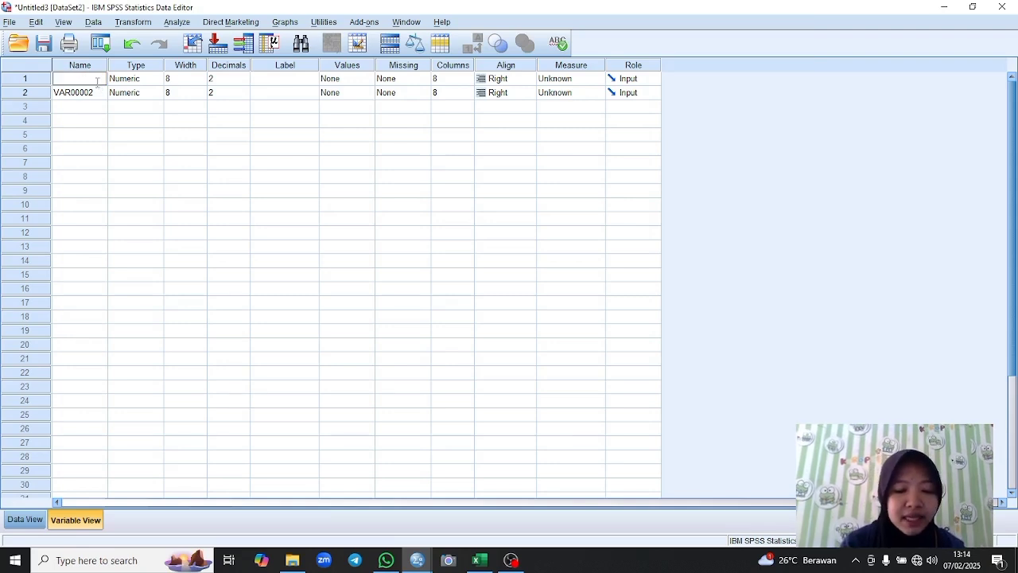
type("Hasil")
key("Return")
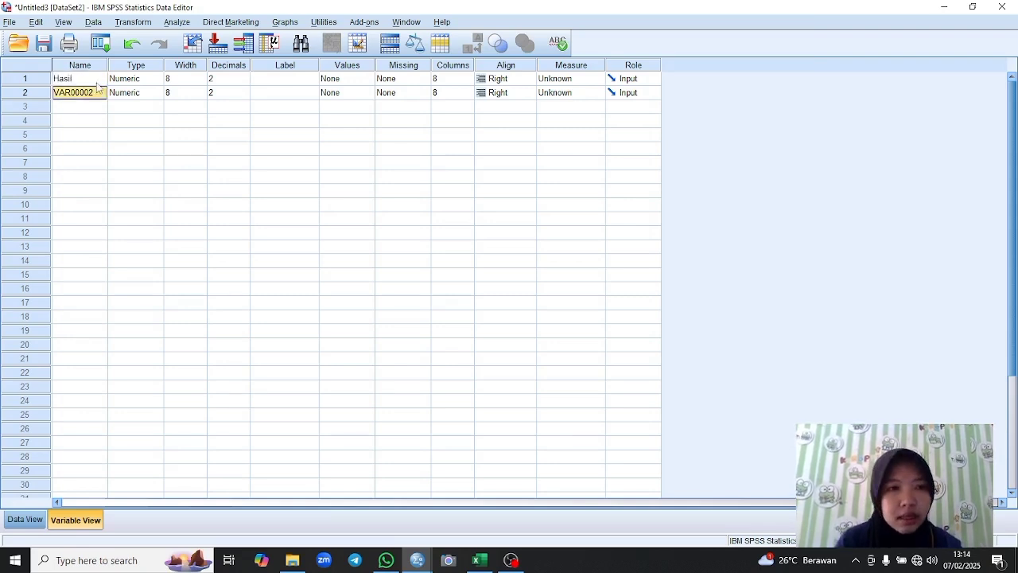
key("BackSpace")
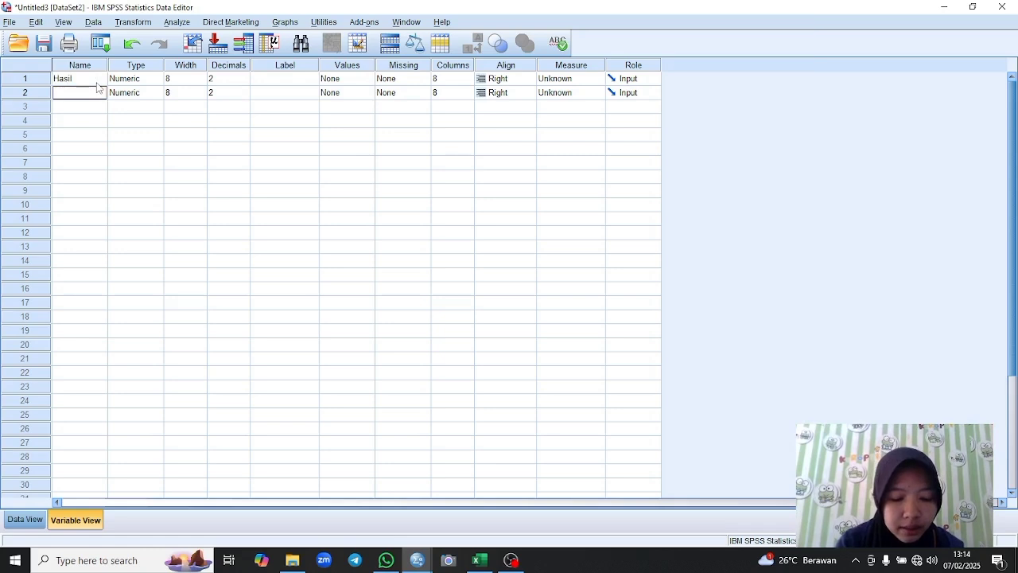
type("K")
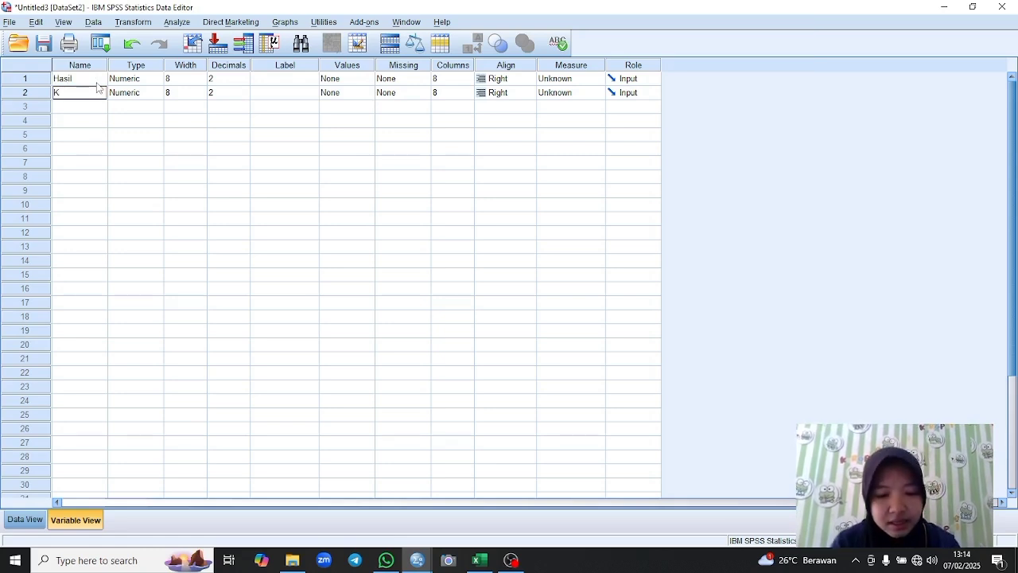
type("elas")
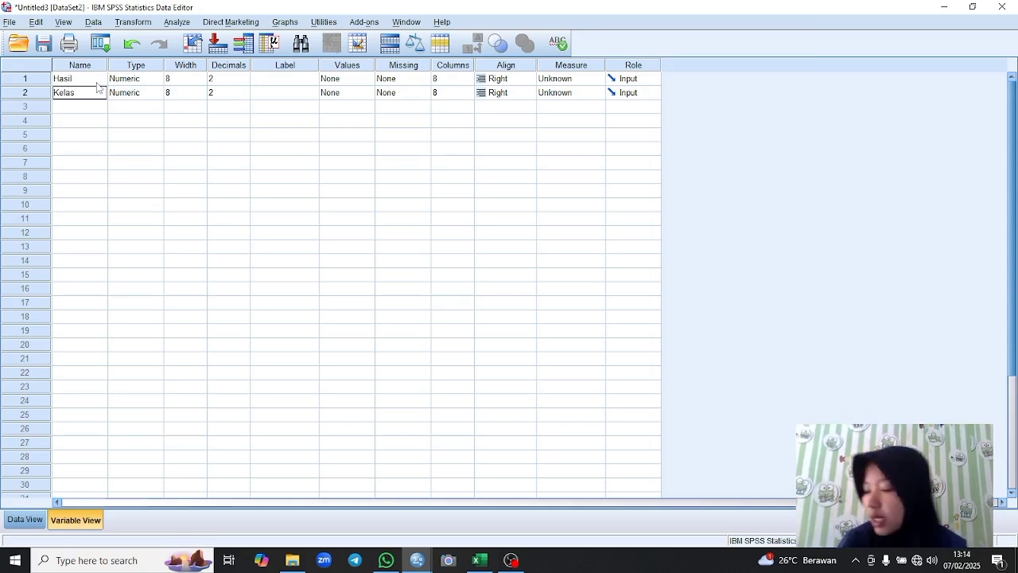
Step: Set the decimals of both the Hasil and Kelas variables to 0
left_click(233, 80)
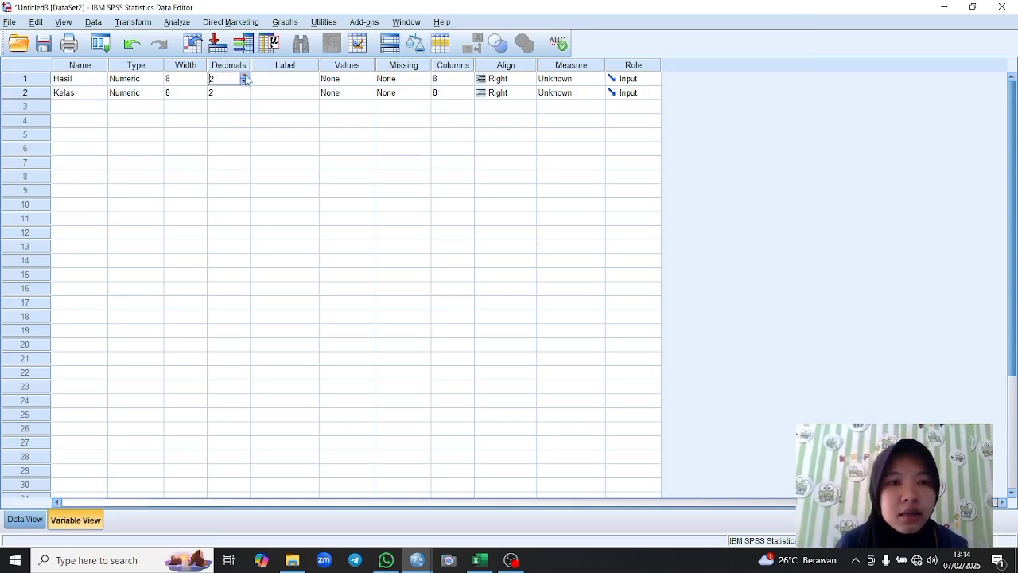
left_click(245, 94)
left_click(244, 90)
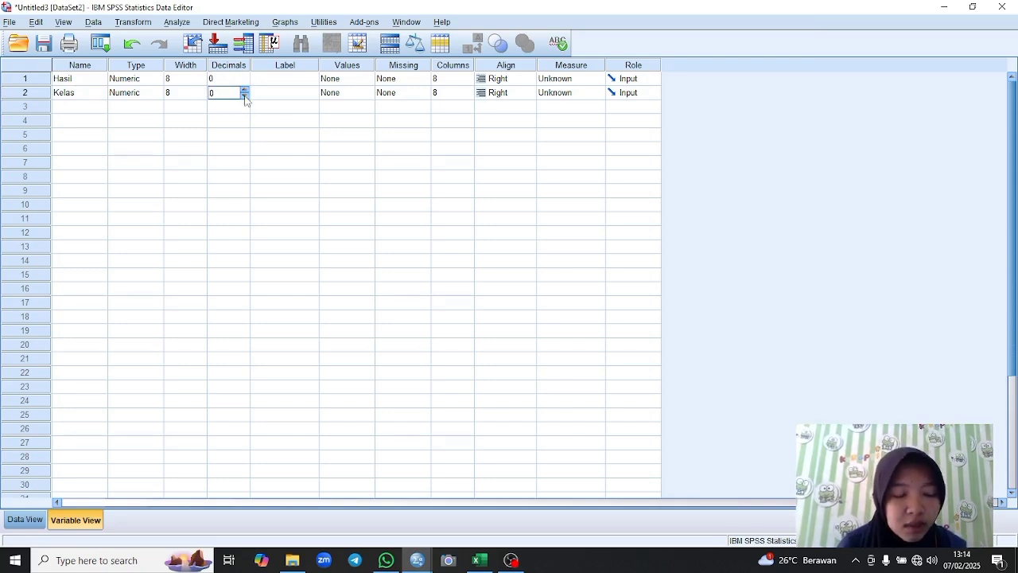
Step: Label the Hasil variable "Nilai Ujian" and the Kelas variable "Kelas"
left_click(273, 80)
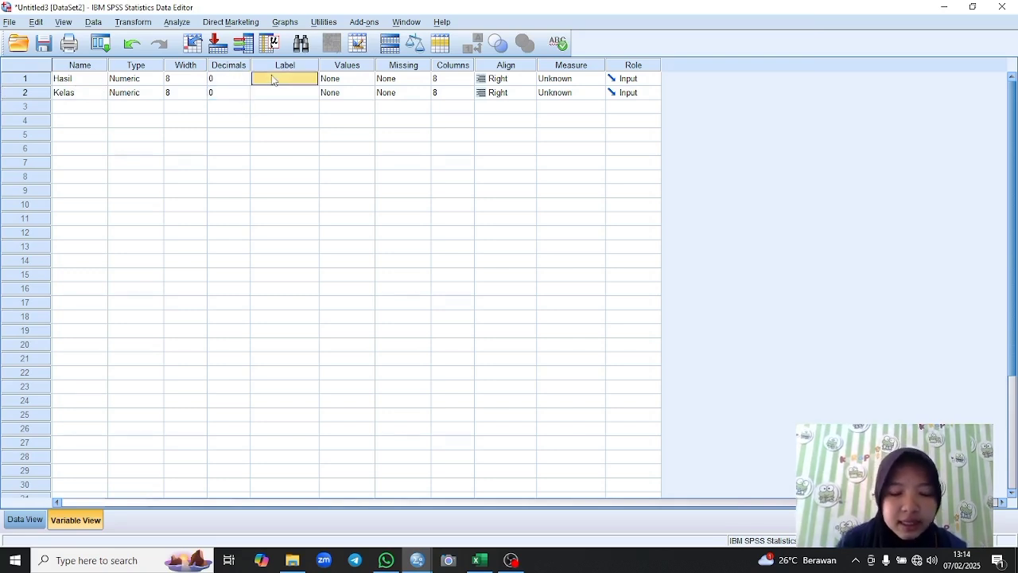
left_click(272, 77)
type("N")
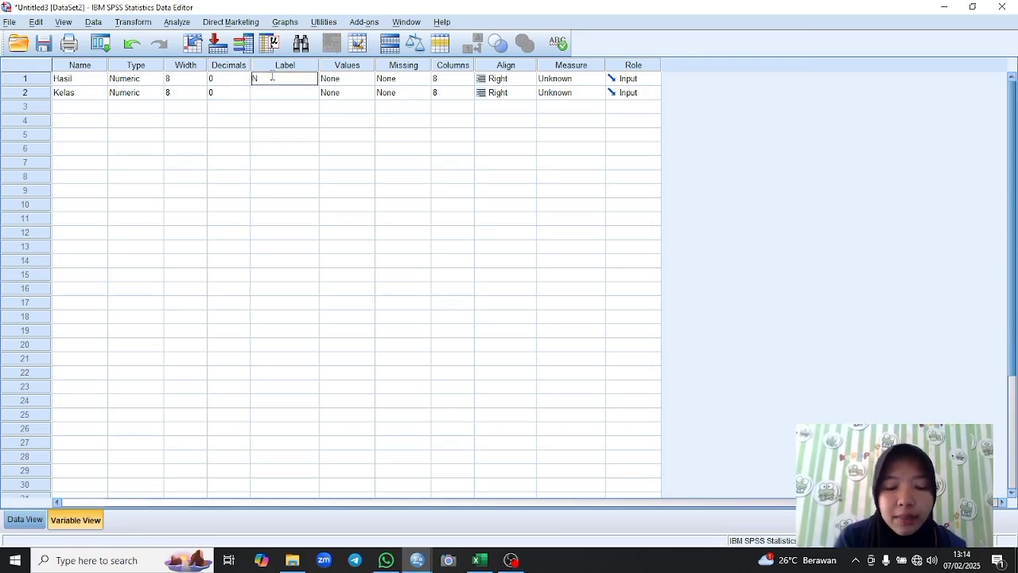
type("ilai Uj")
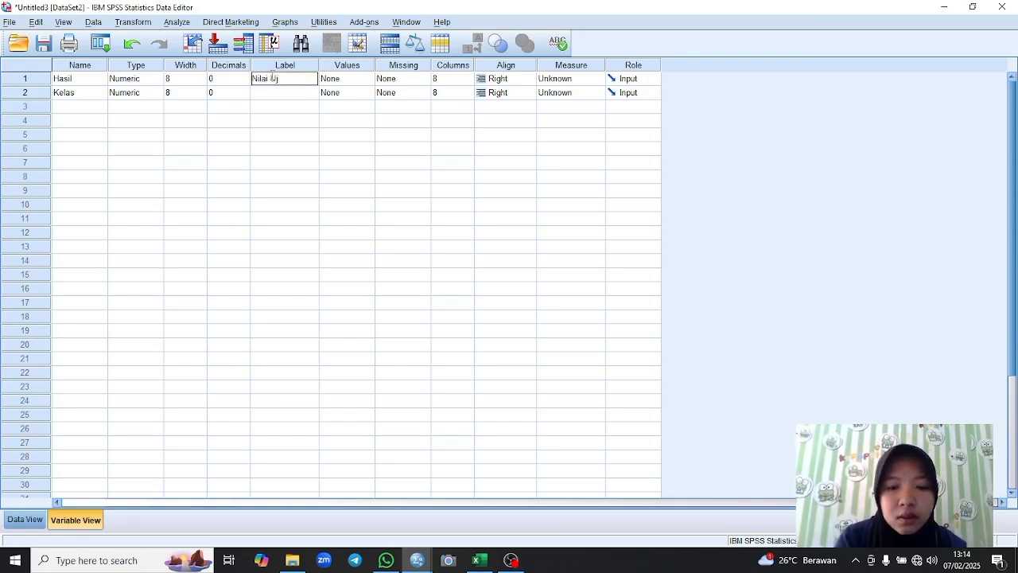
type("ian")
key("Return")
type("Ke")
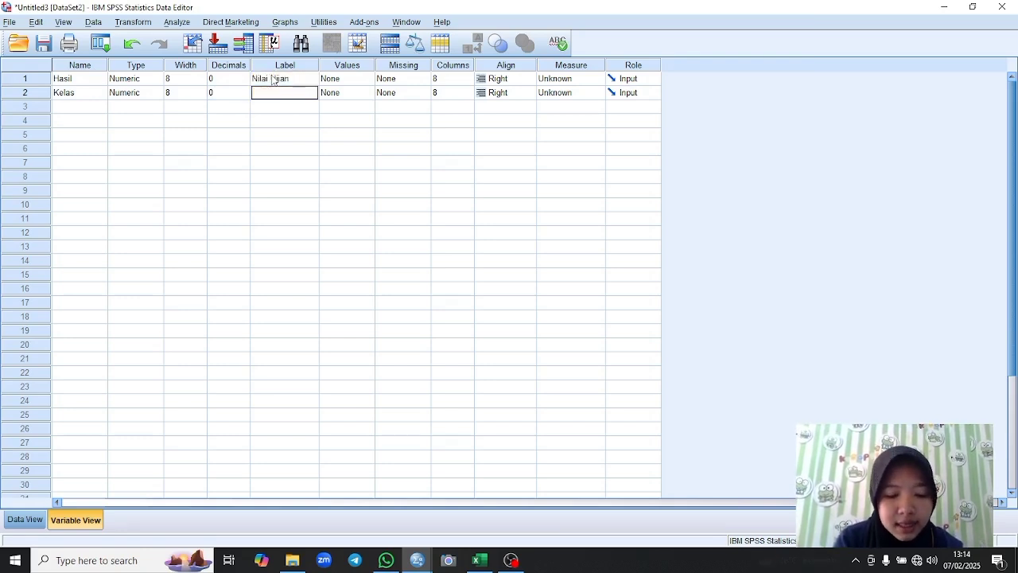
type("las")
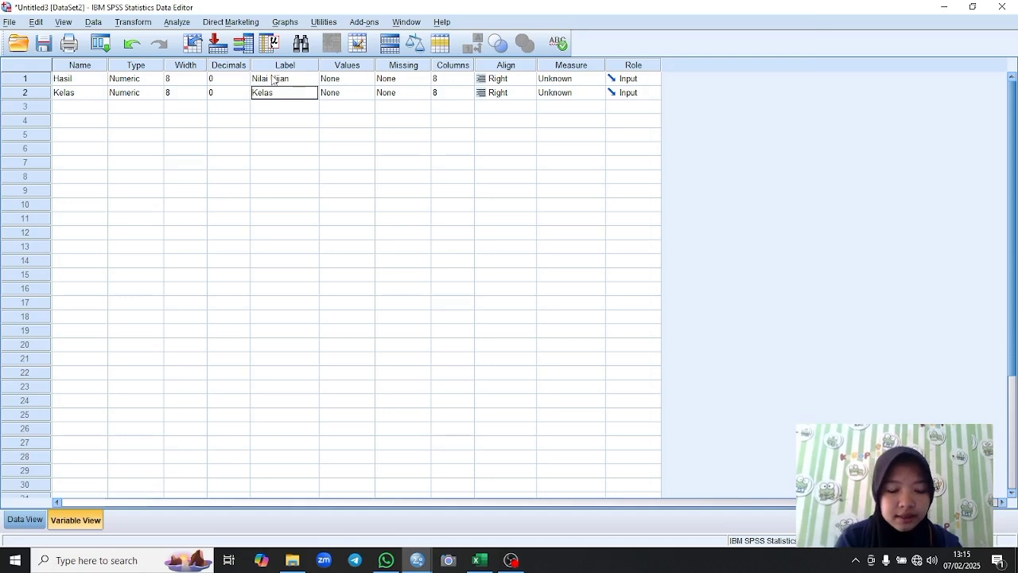
Step: Define value labels for the Kelas variable: 1 = "Kelas A" and 2 = "Kelas B"
left_click(350, 94)
left_click(367, 93)
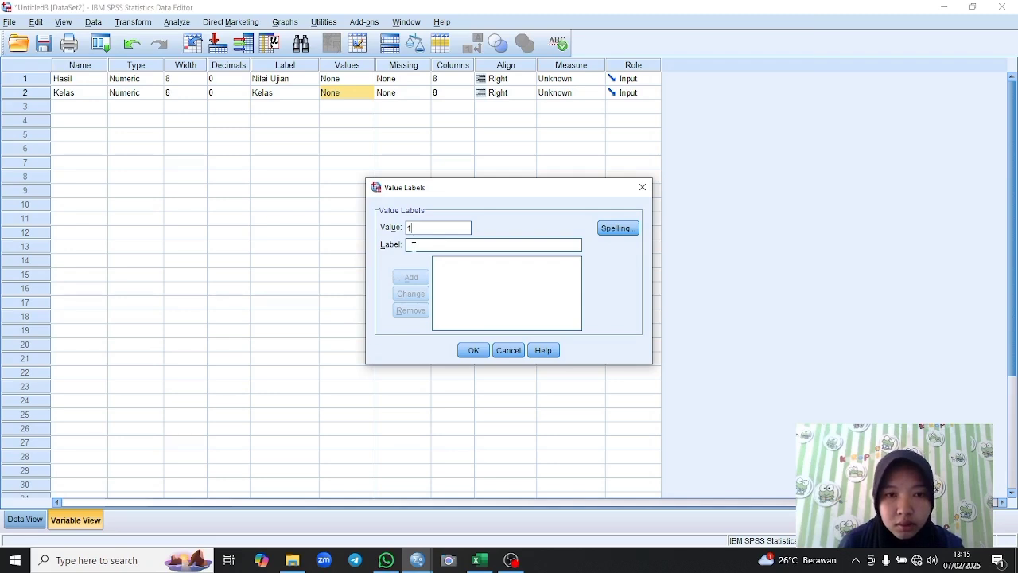
type("K")
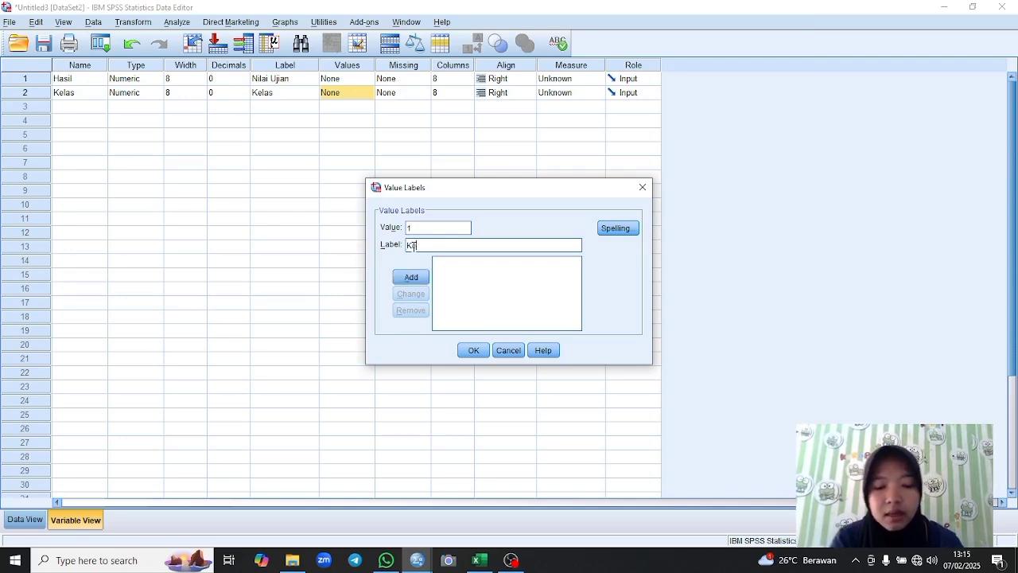
type("elas A")
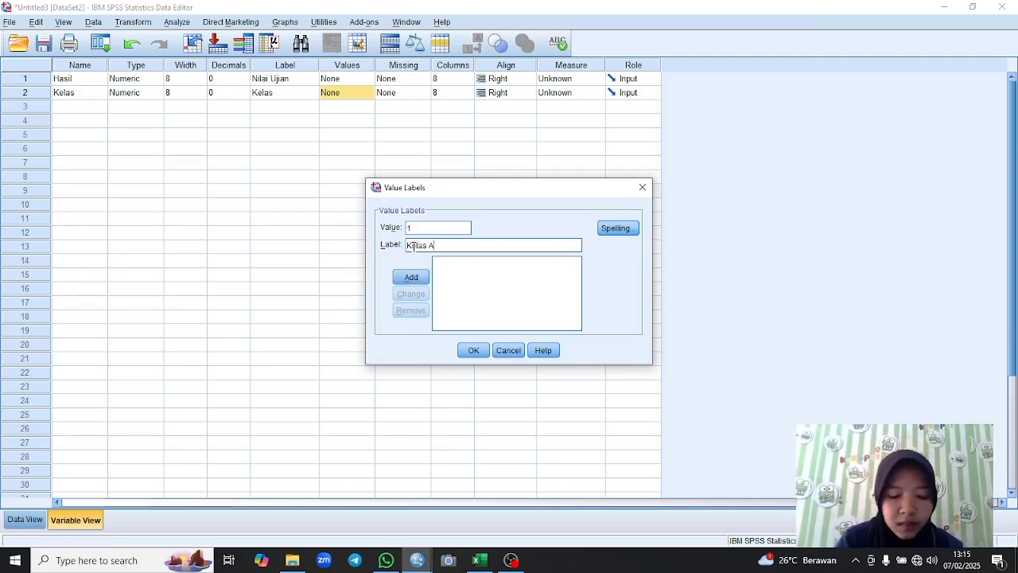
left_click(411, 278)
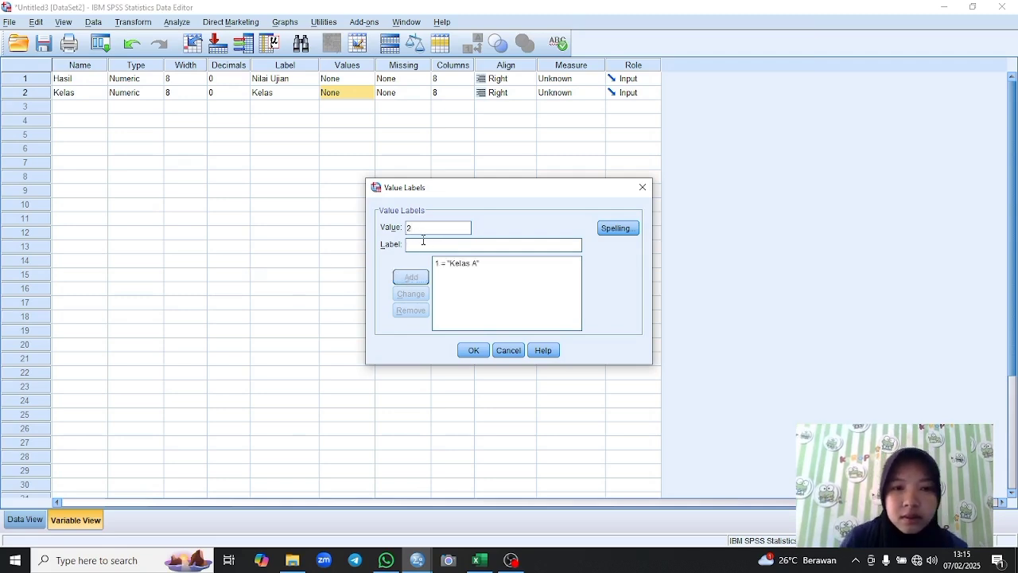
type("Kelas B")
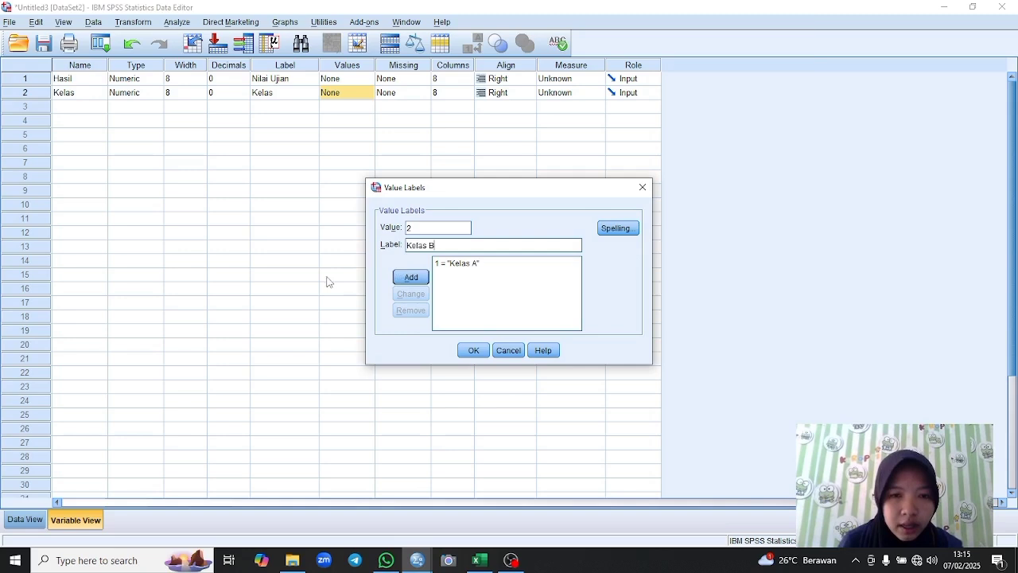
left_click(411, 277)
left_click(474, 350)
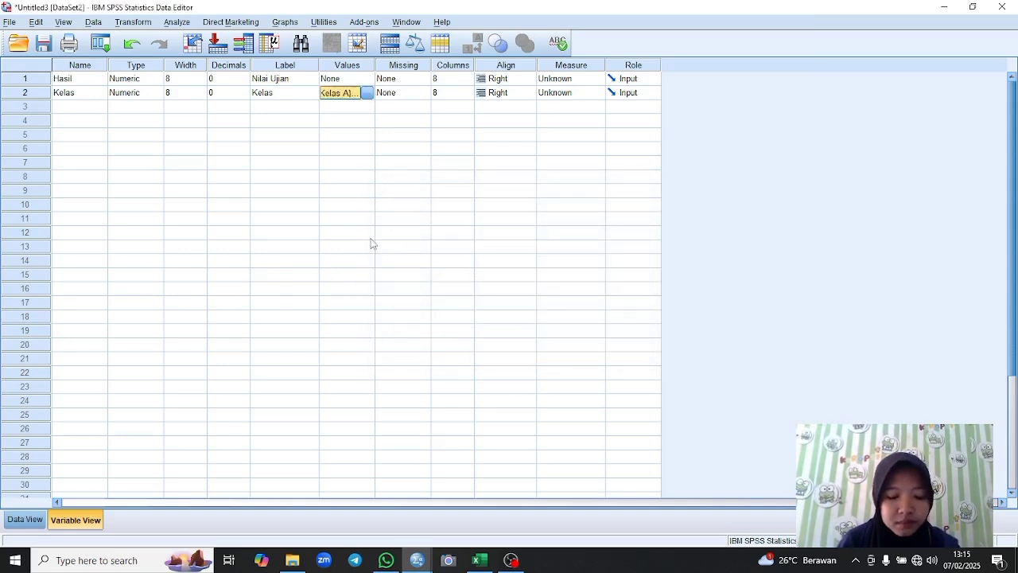
Step: Set up an Explore analysis with Nilai Ujian as the dependent variable and Kelas as the factor
left_click(25, 520)
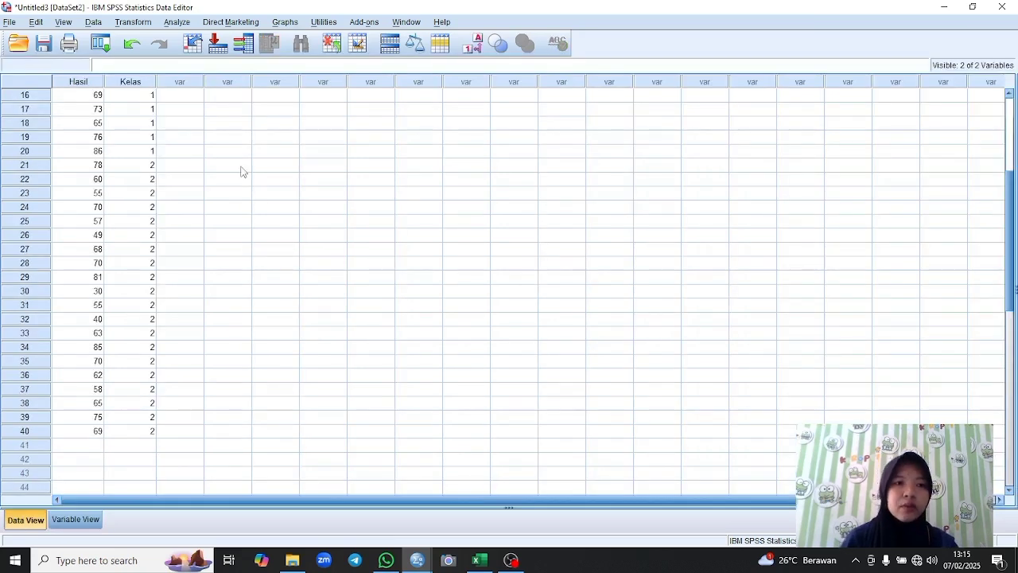
left_click(177, 23)
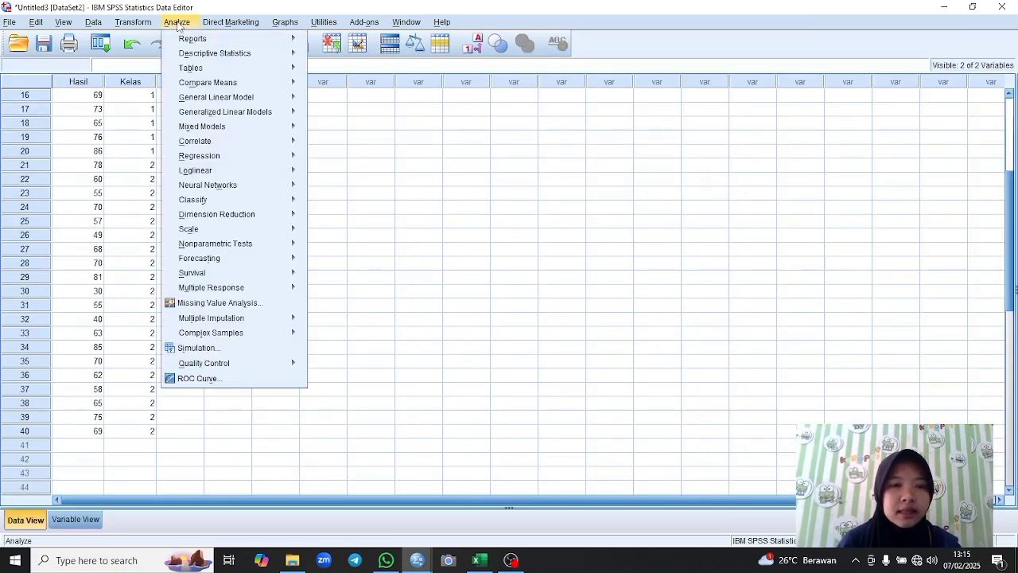
mouse_move(203, 57)
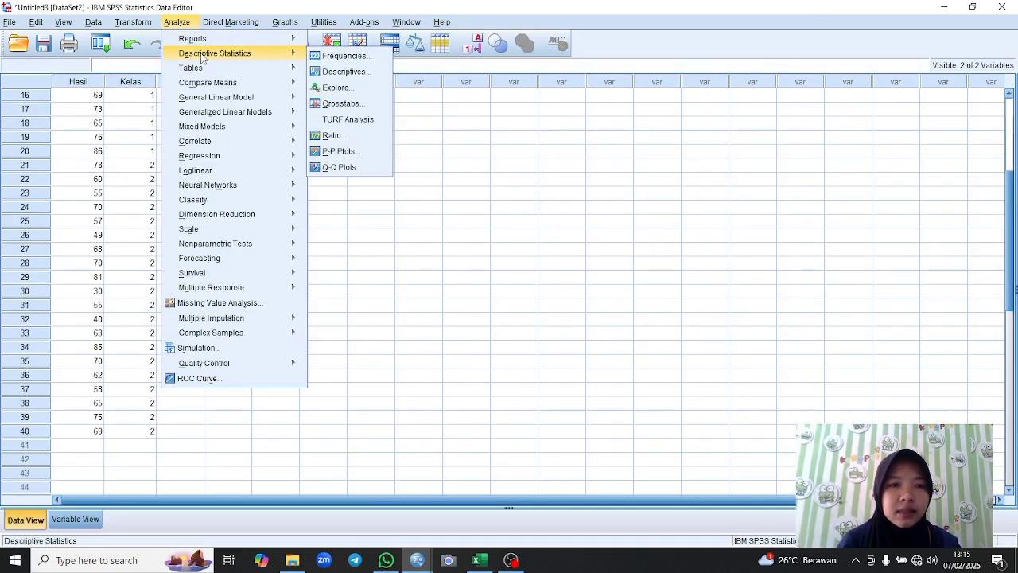
left_click(344, 90)
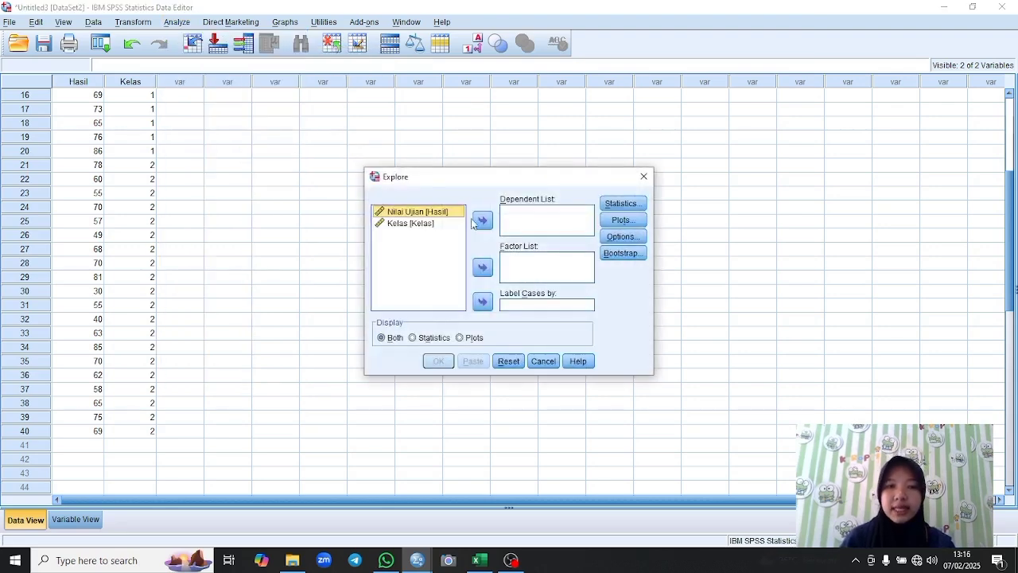
left_click(483, 221)
left_click(430, 213)
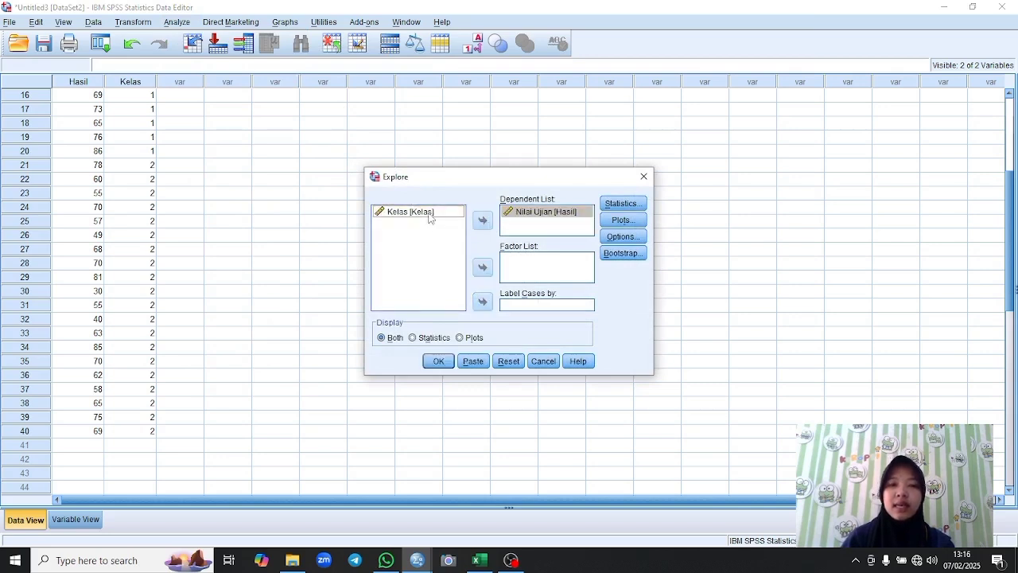
left_click(483, 269)
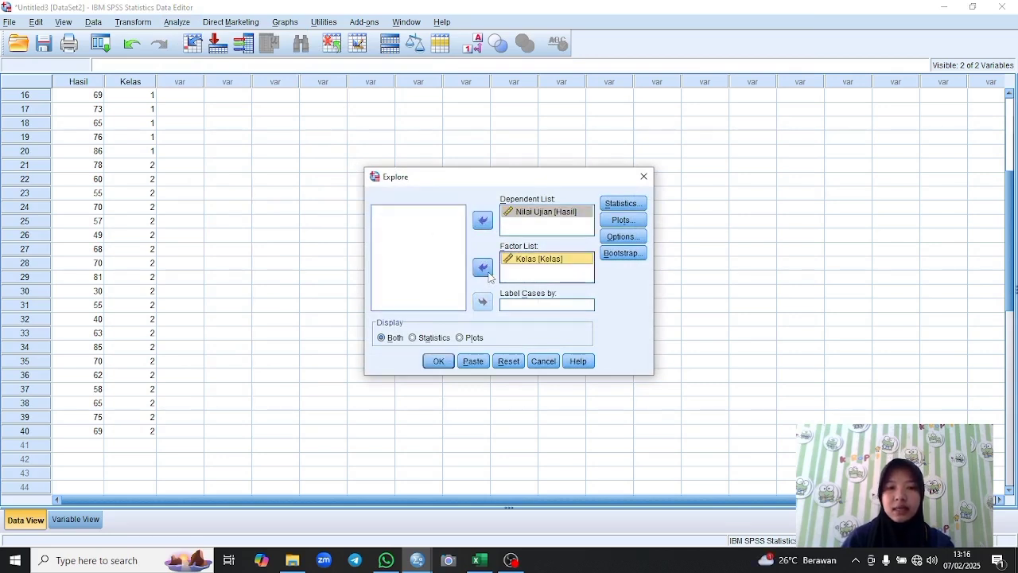
Step: Set the Explore plots to no boxplots, normality plots with tests and Levene power estimation, and run the analysis
left_click(624, 220)
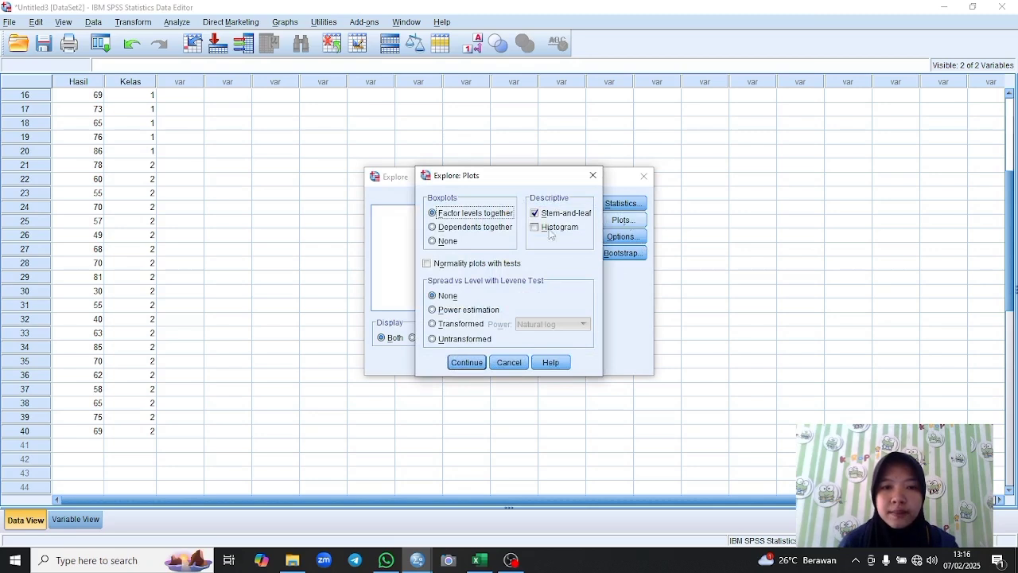
left_click(432, 241)
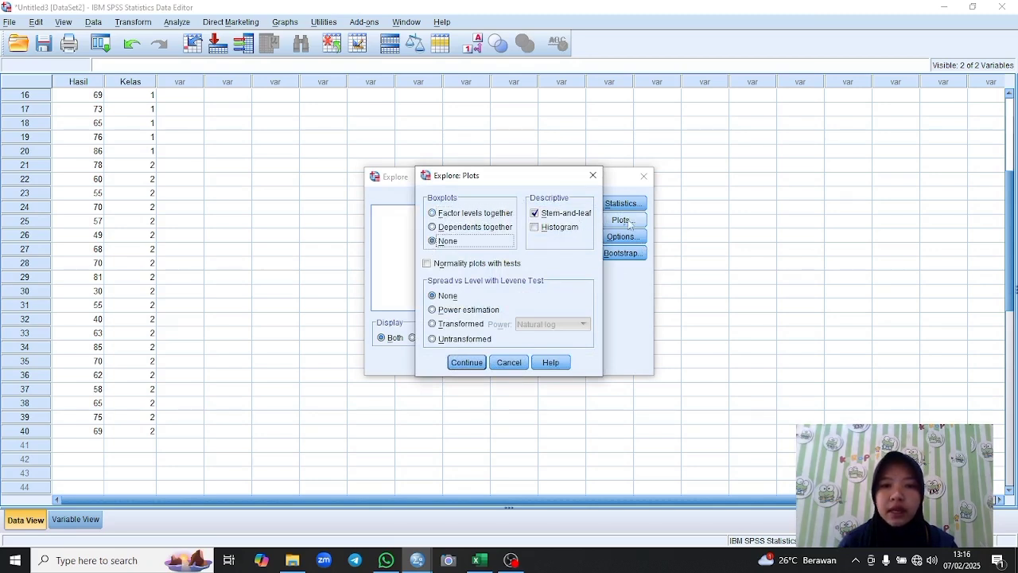
left_click(427, 263)
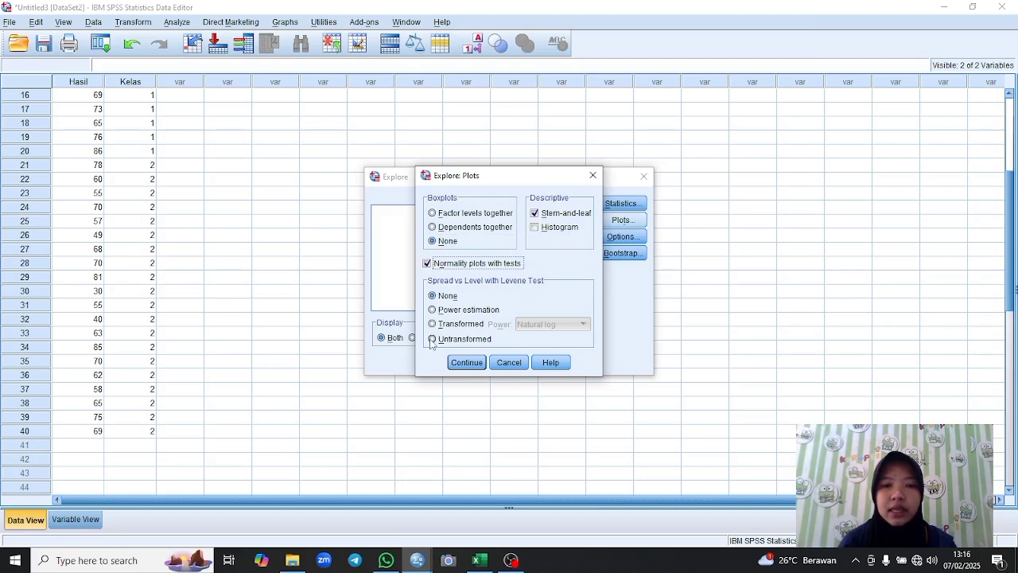
left_click(432, 309)
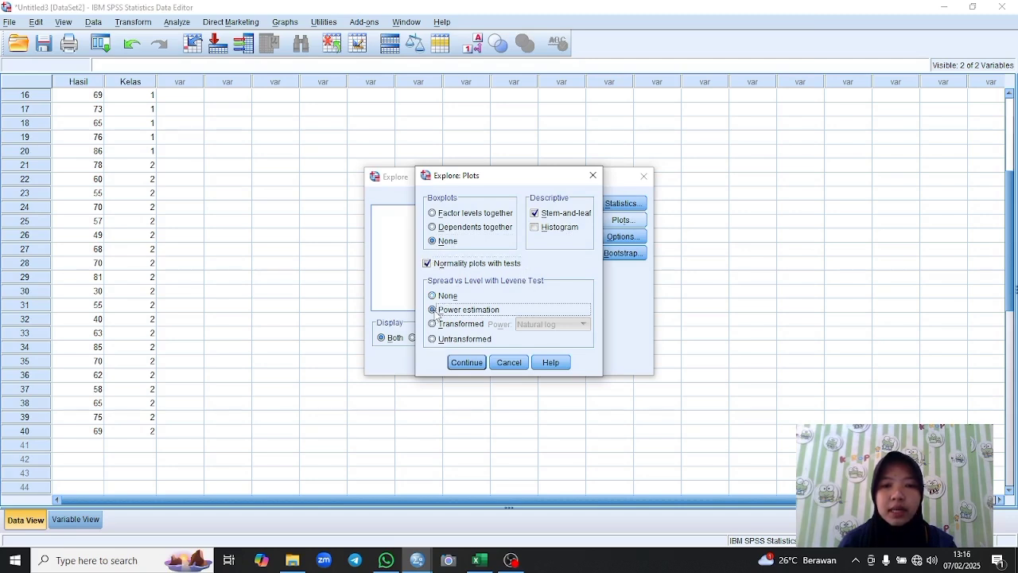
left_click(468, 362)
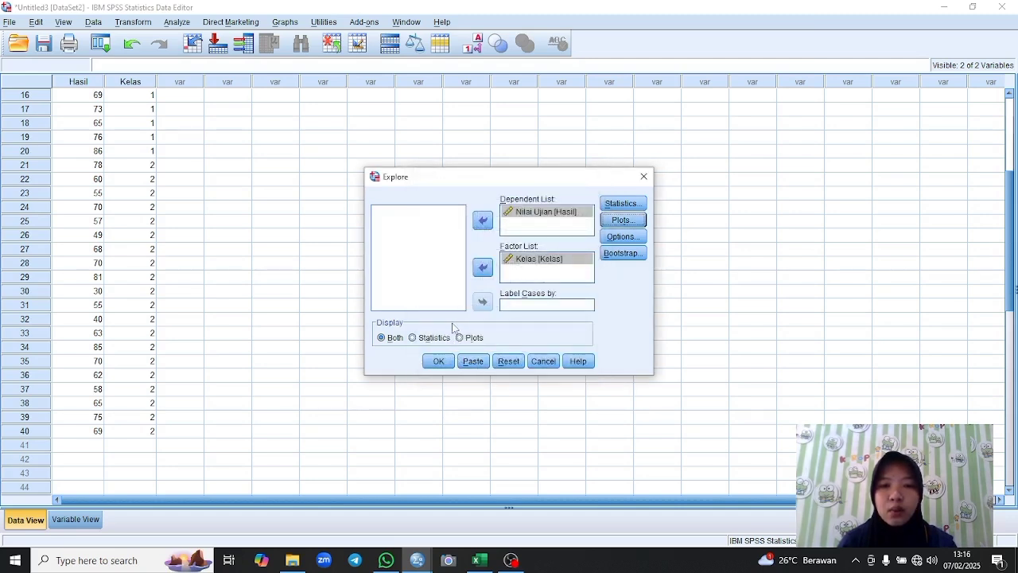
left_click(436, 363)
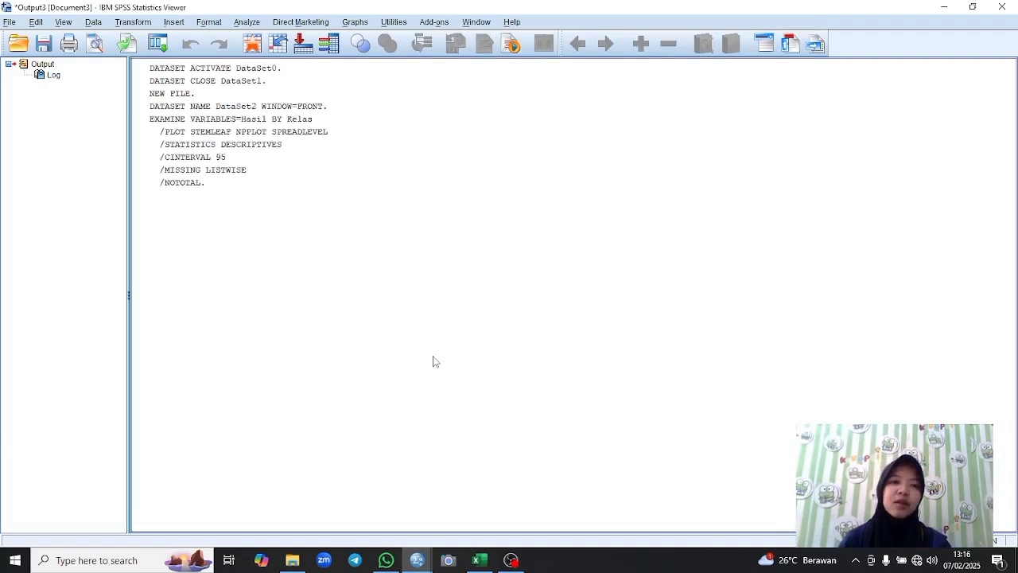
Step: Examine the Tests of Normality and Test of Homogeneity of Variance tables for Nilai Ujian, and close the output
scroll(435, 361, "down", 10)
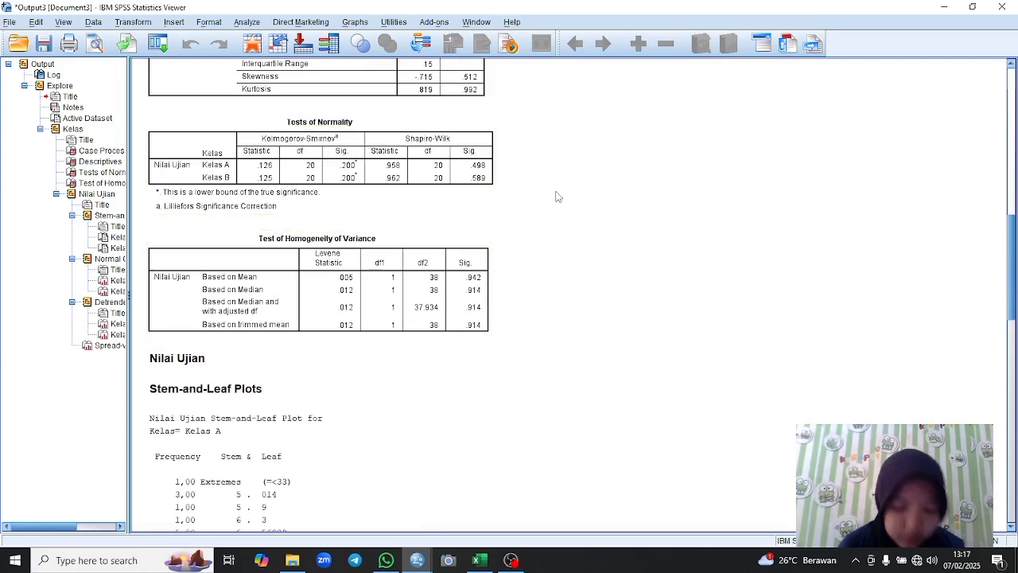
scroll(510, 218, "up", 2)
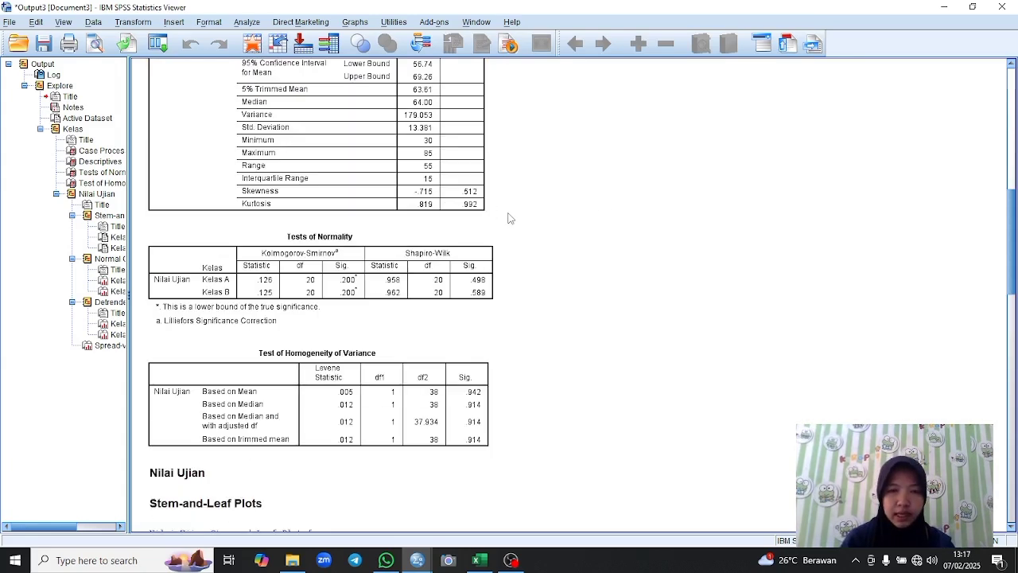
scroll(510, 218, "down", 2)
left_click(491, 205)
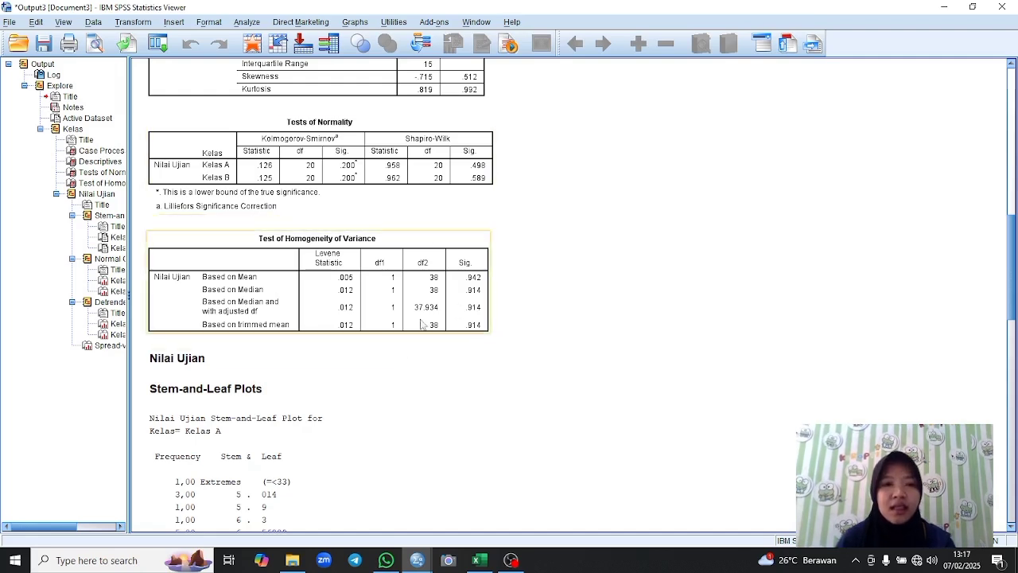
scroll(451, 281, "down", 1)
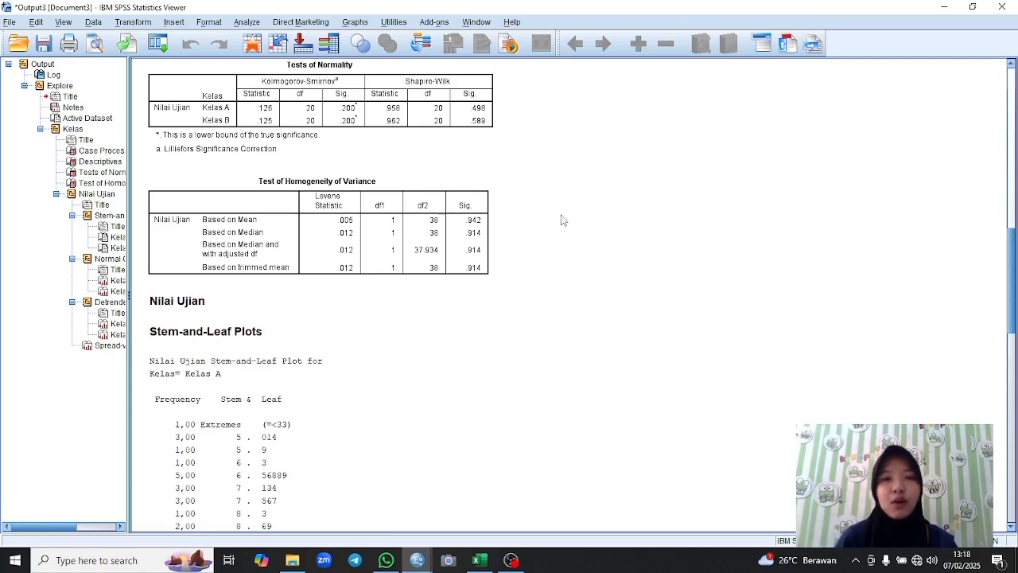
left_click(480, 269)
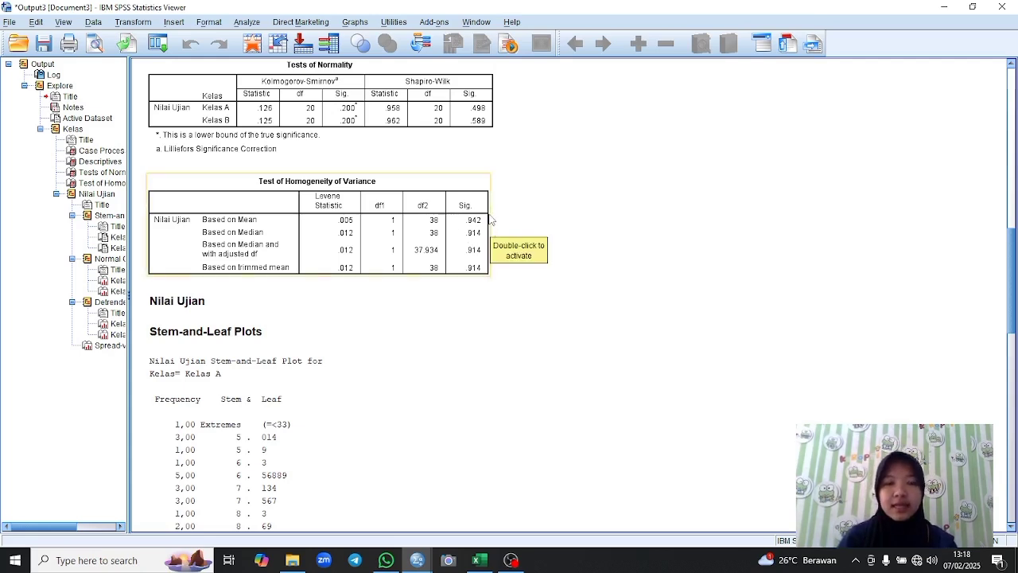
left_click(497, 222)
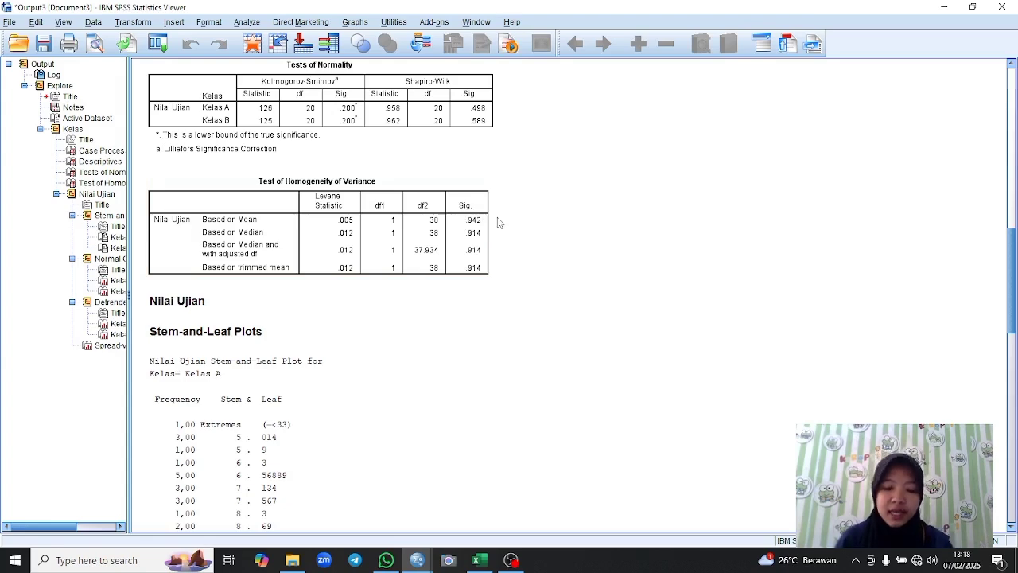
scroll(489, 245, "up", 4)
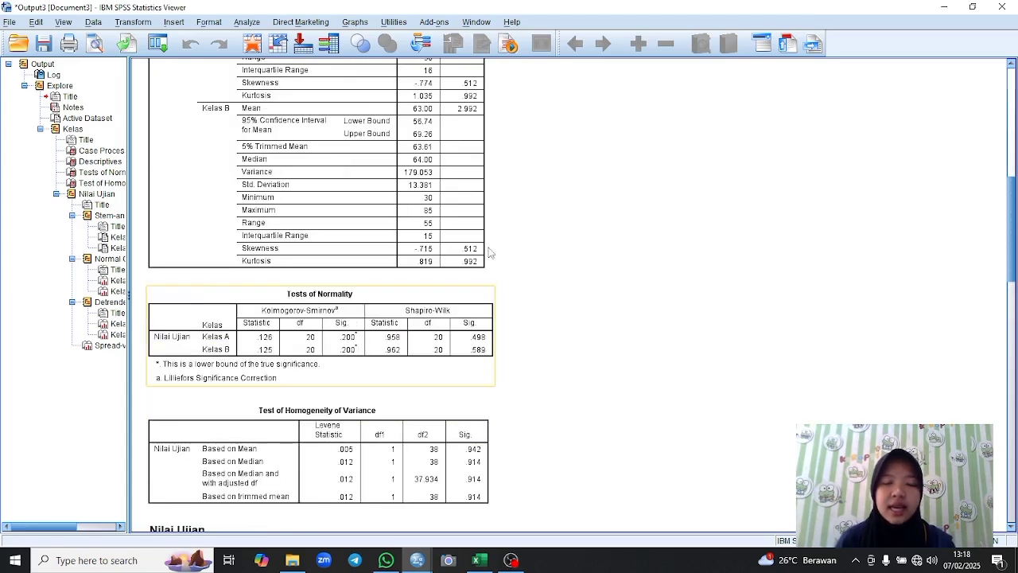
scroll(490, 246, "down", 6)
scroll(490, 245, "up", 3)
scroll(490, 246, "up", 1)
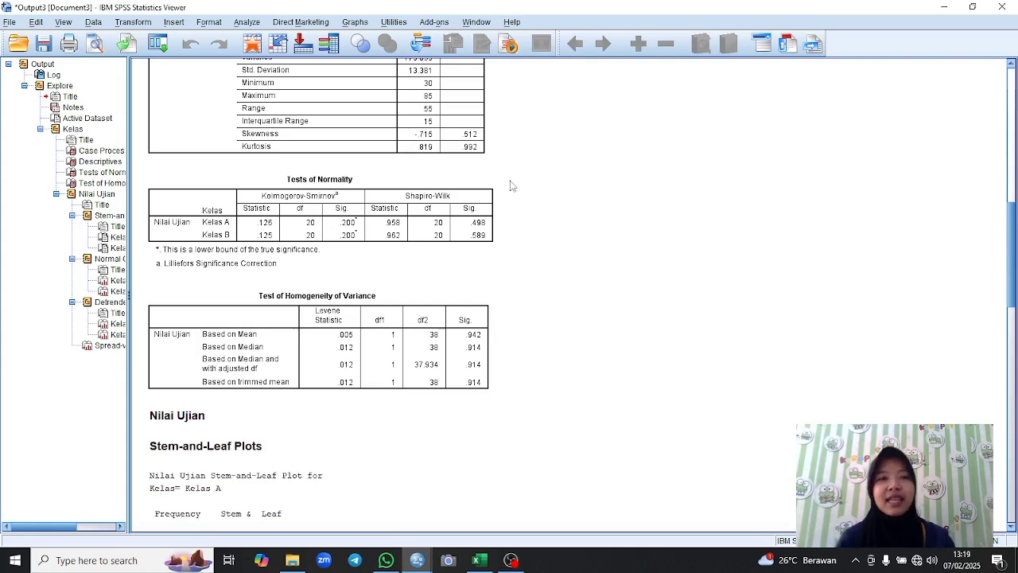
left_click(1004, 6)
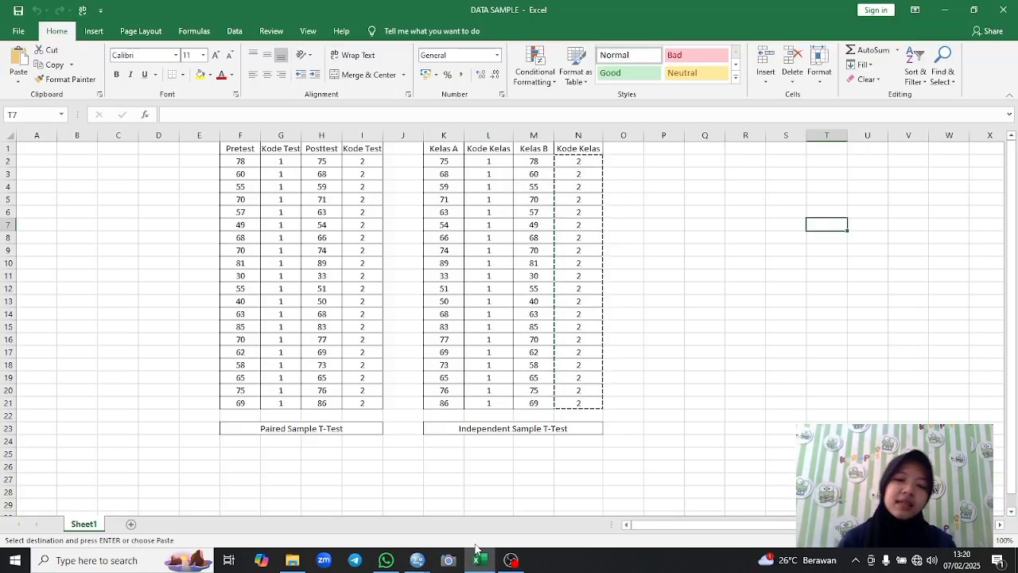
Step: Switch to the DATA SAMPLE workbook in Excel and copy the Kelas A scores in K2:K21
mouse_move(422, 559)
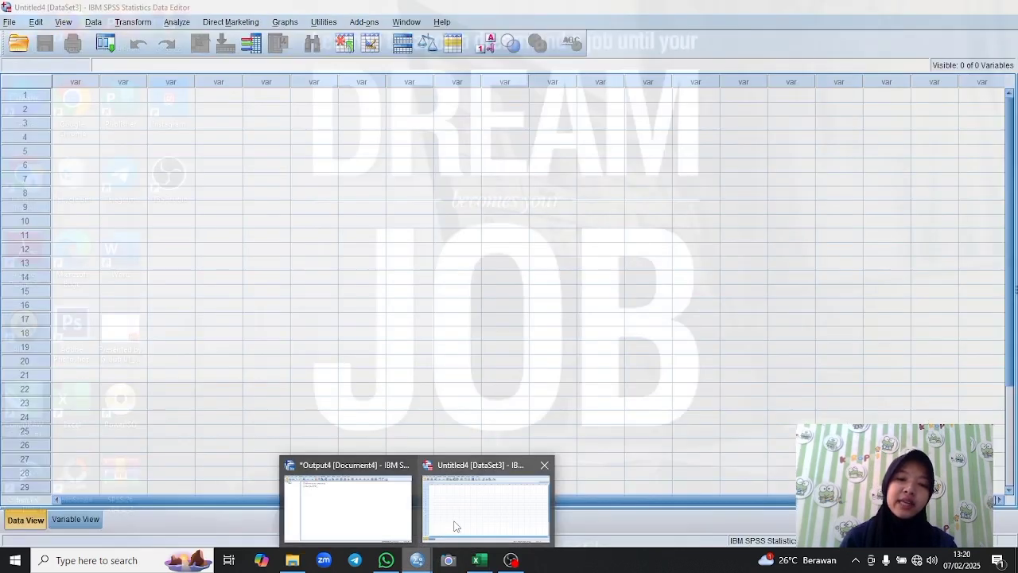
left_click(460, 523)
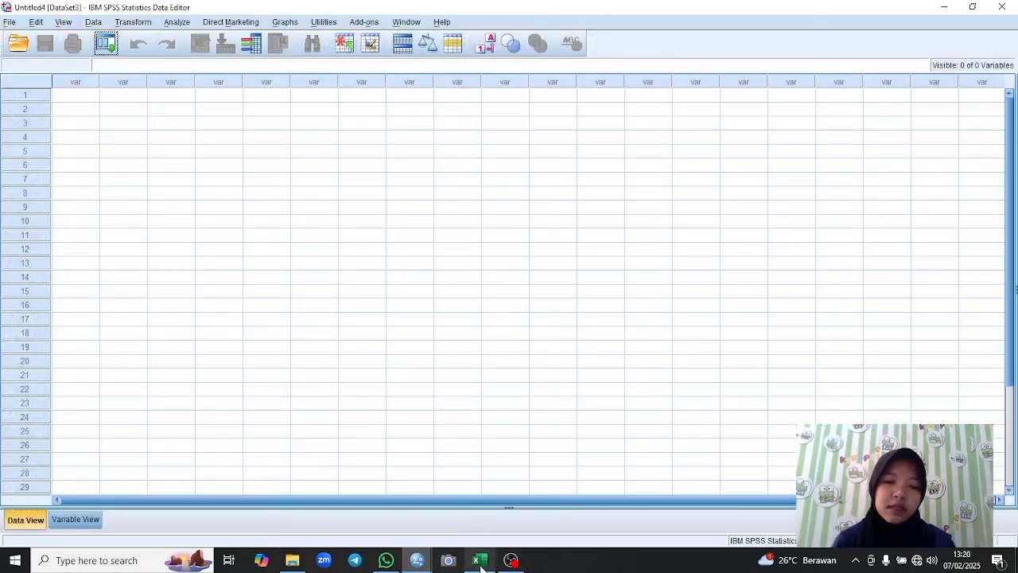
mouse_move(480, 559)
left_click(472, 524)
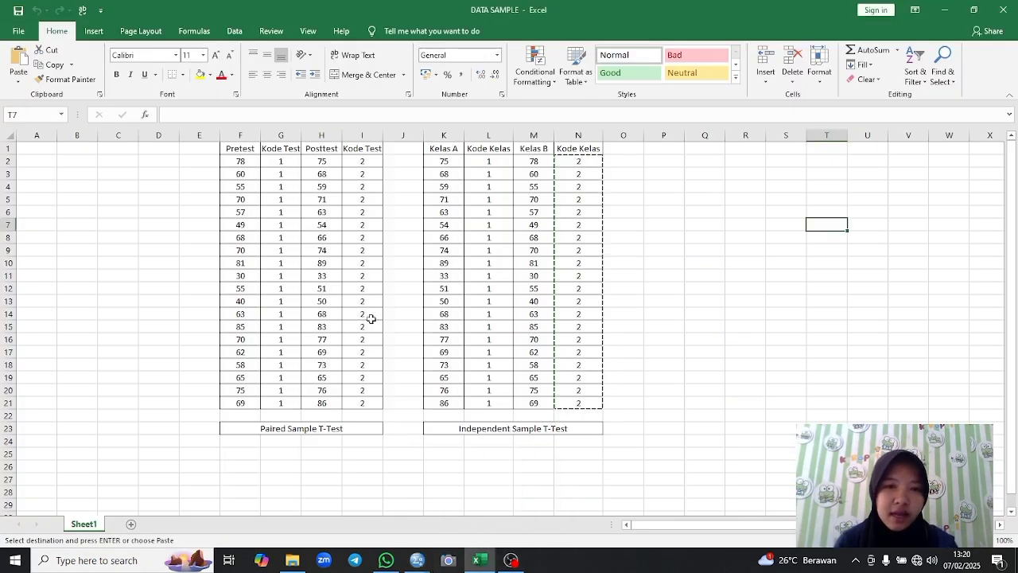
left_click(670, 268)
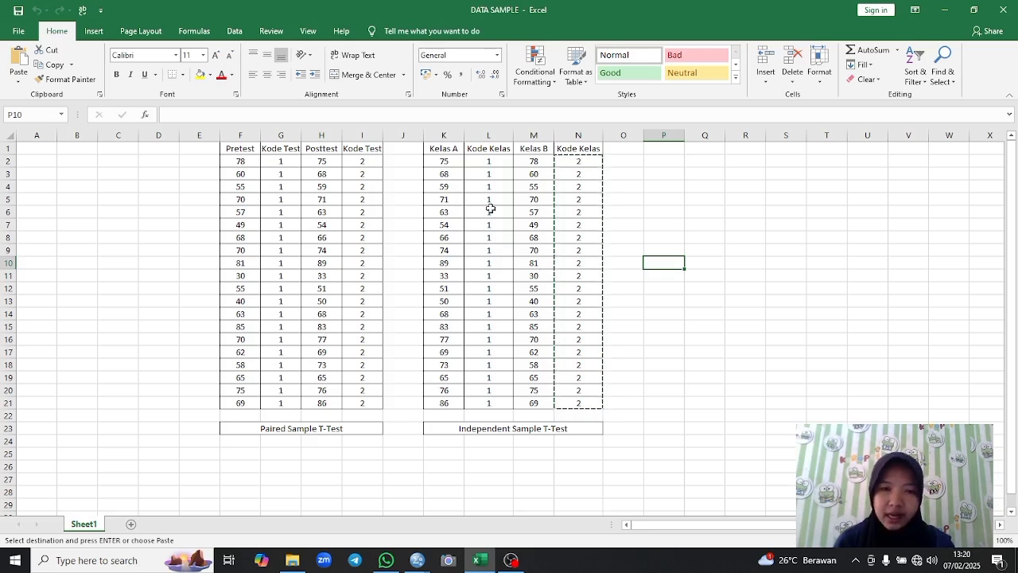
left_click_drag(448, 162, 442, 400)
right_click(443, 400)
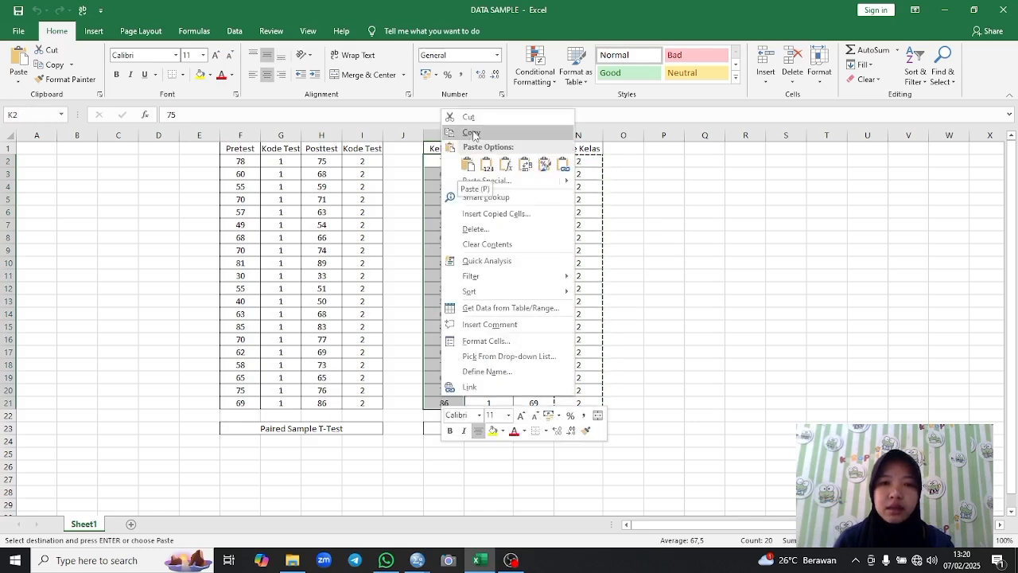
left_click(468, 165)
Step: Switch to the empty SPSS dataset and paste the Kelas A scores into the first column from row 1
mouse_move(417, 560)
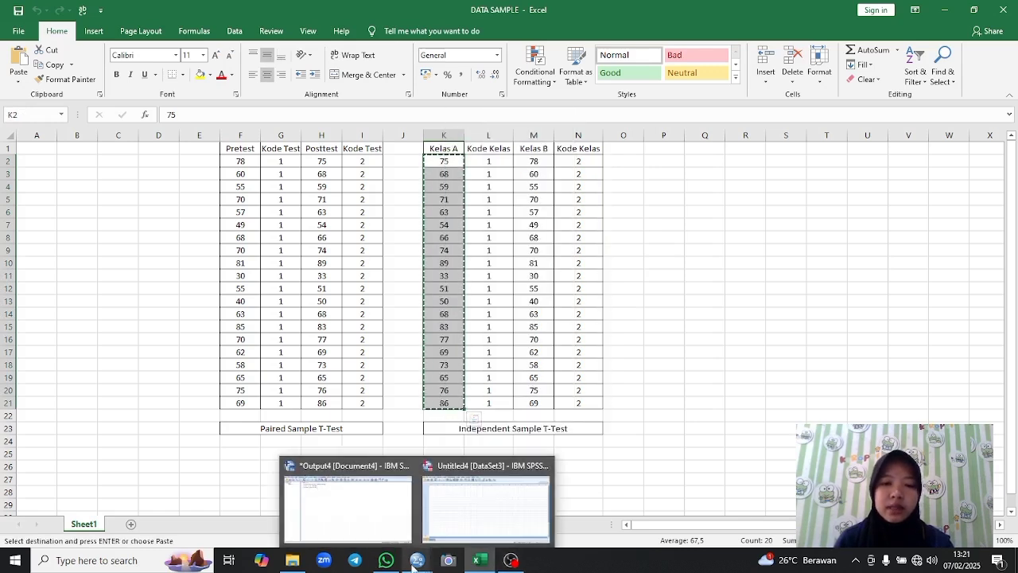
left_click(447, 504)
left_click(89, 95)
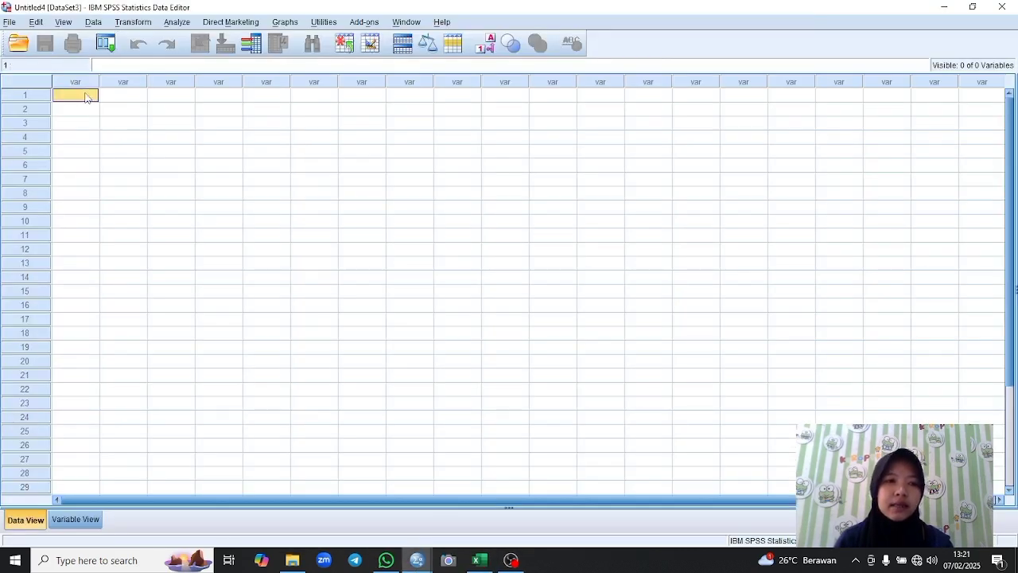
right_click(89, 95)
left_click(111, 133)
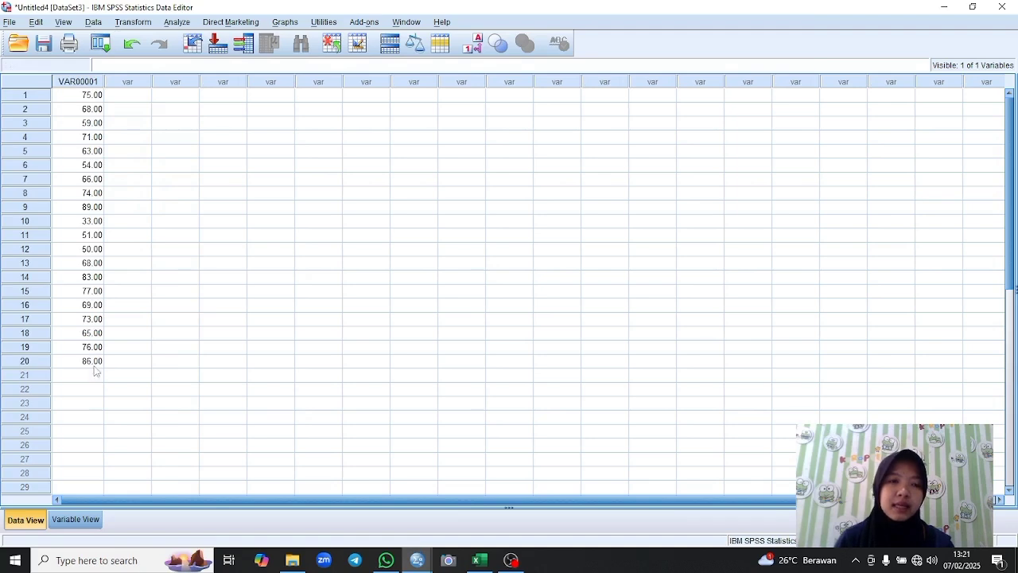
Step: Return to the DATA SAMPLE workbook in Excel and copy the Kelas B scores in M2:M21
mouse_move(479, 560)
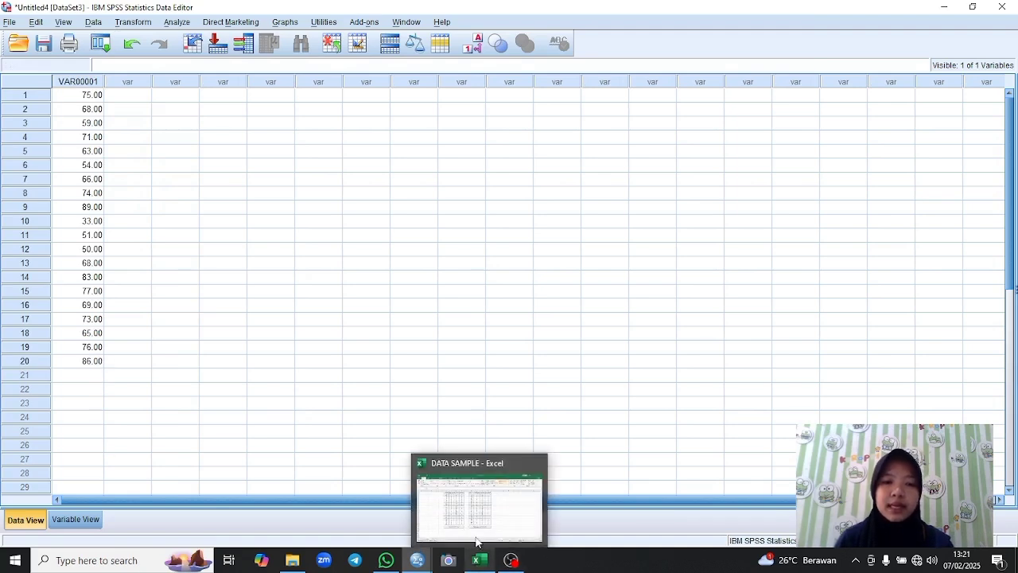
left_click(477, 501)
left_click_drag(541, 164, 552, 403)
right_click(549, 403)
left_click(572, 58)
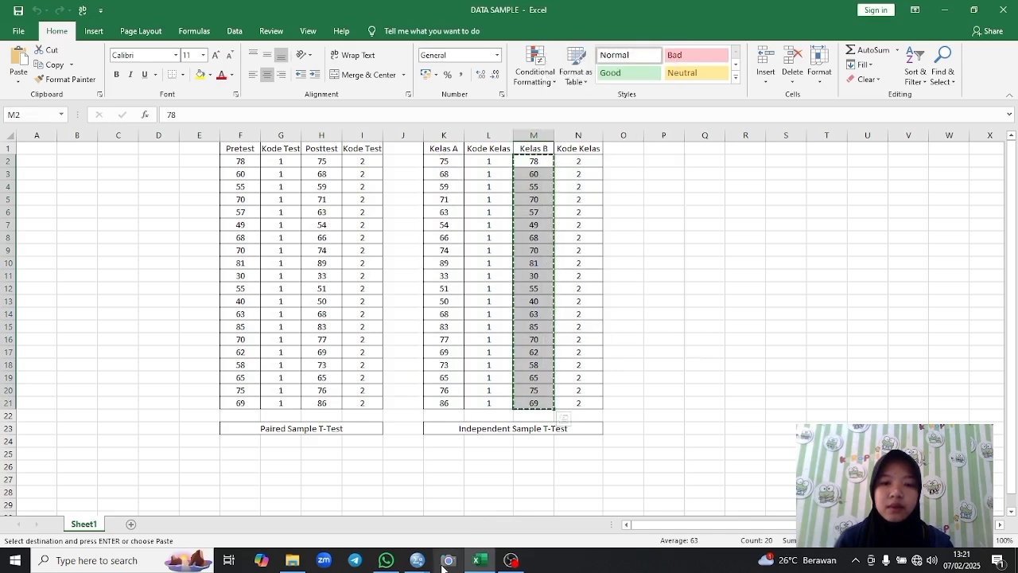
Step: Switch to the SPSS dataset and paste the Kelas B scores below the Kelas A scores in the first column, starting at row 21
mouse_move(427, 564)
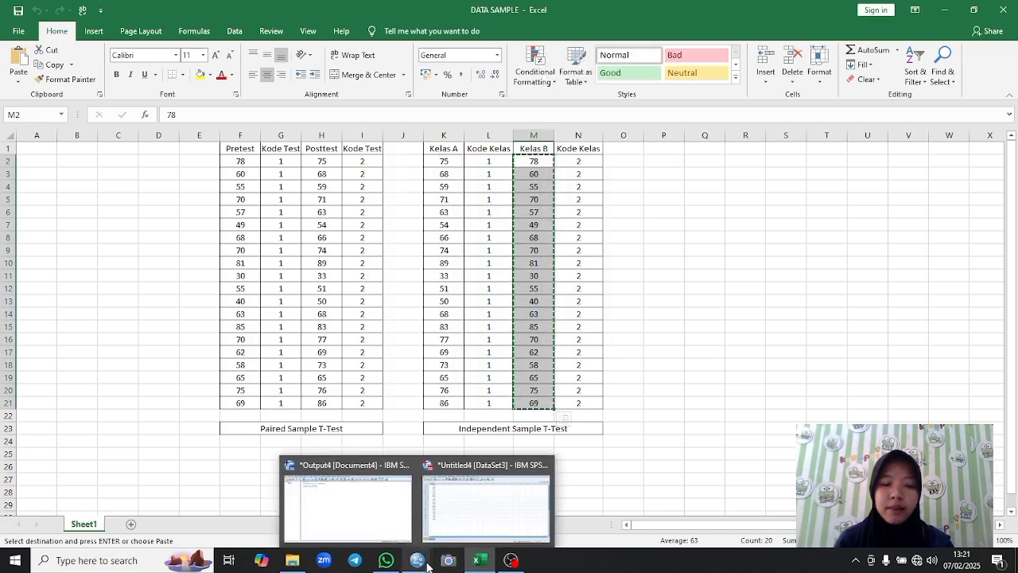
mouse_move(446, 501)
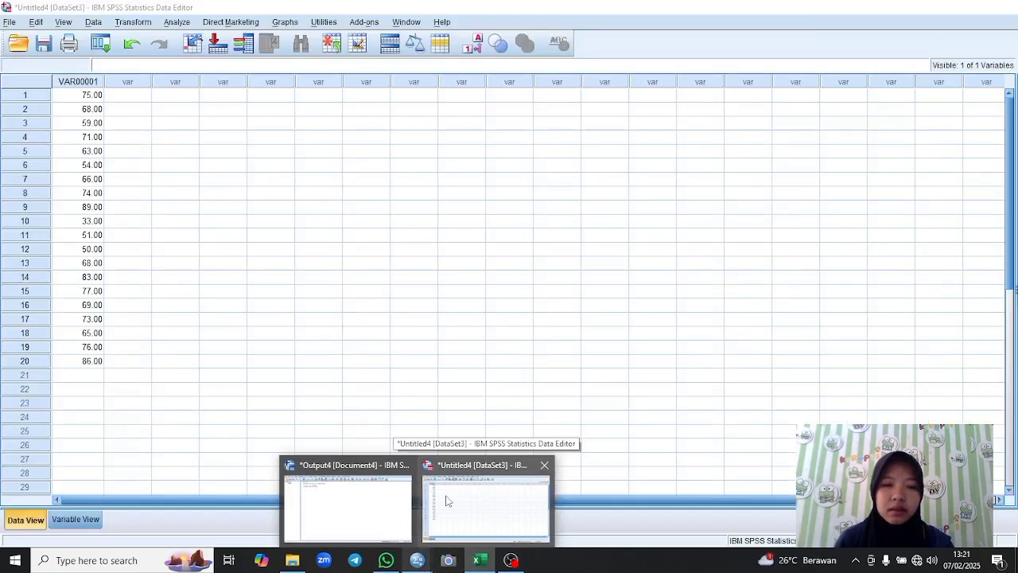
left_click(447, 500)
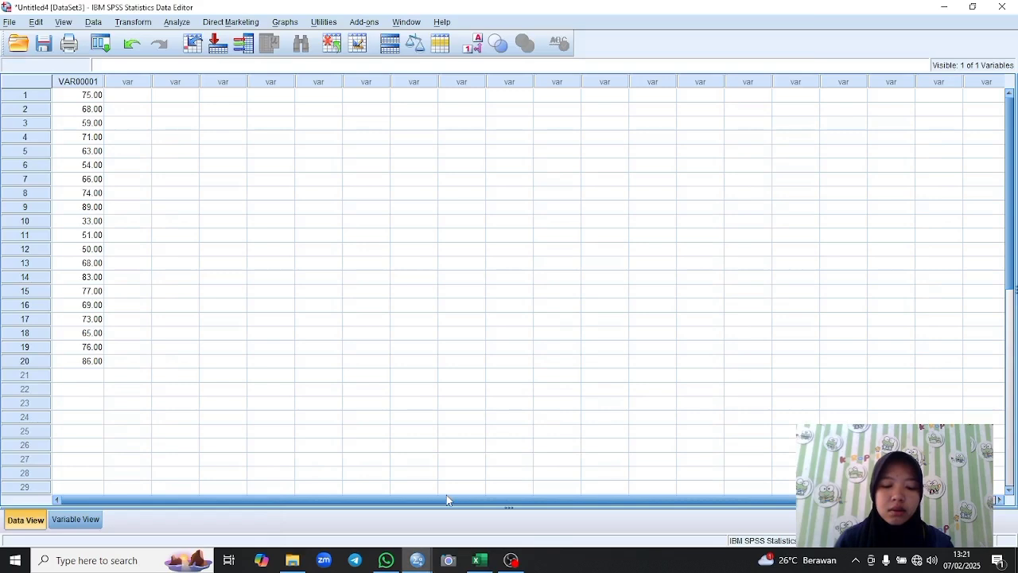
left_click(92, 378)
right_click(92, 377)
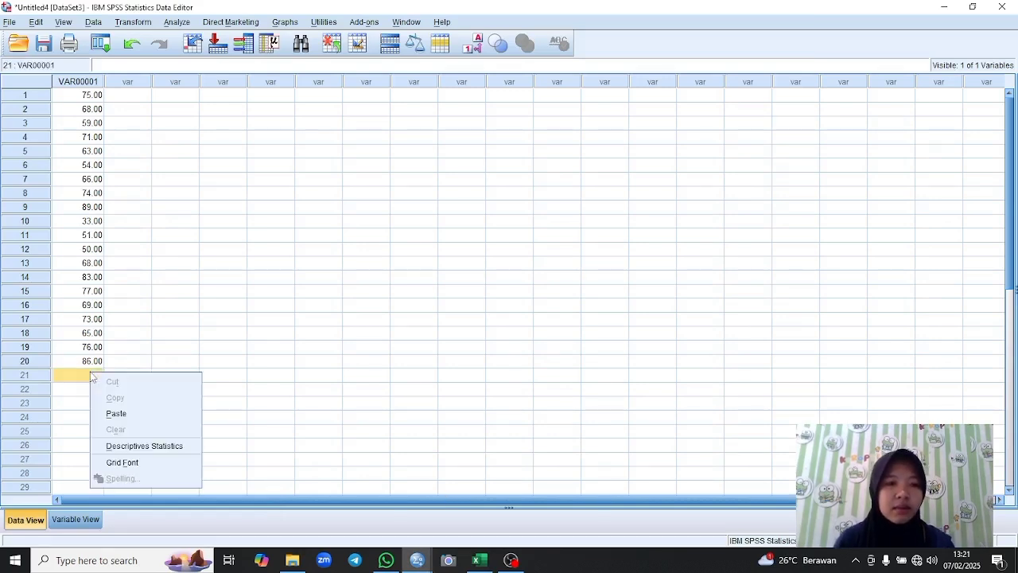
left_click(116, 413)
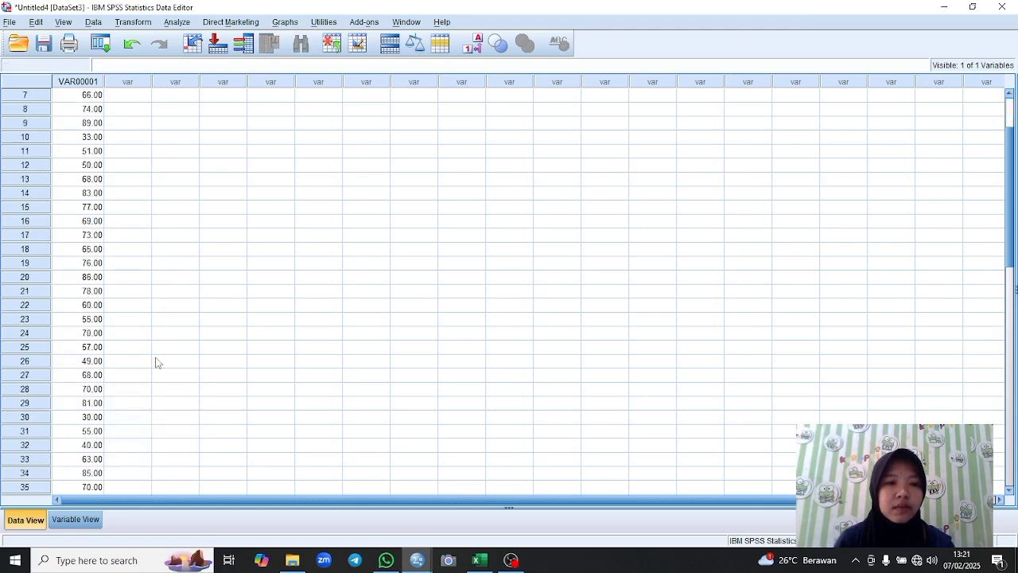
scroll(157, 362, "up", 2)
Step: Switch to the DATA SAMPLE workbook in Excel and copy the Kelas A class codes in L2:L21
mouse_move(479, 560)
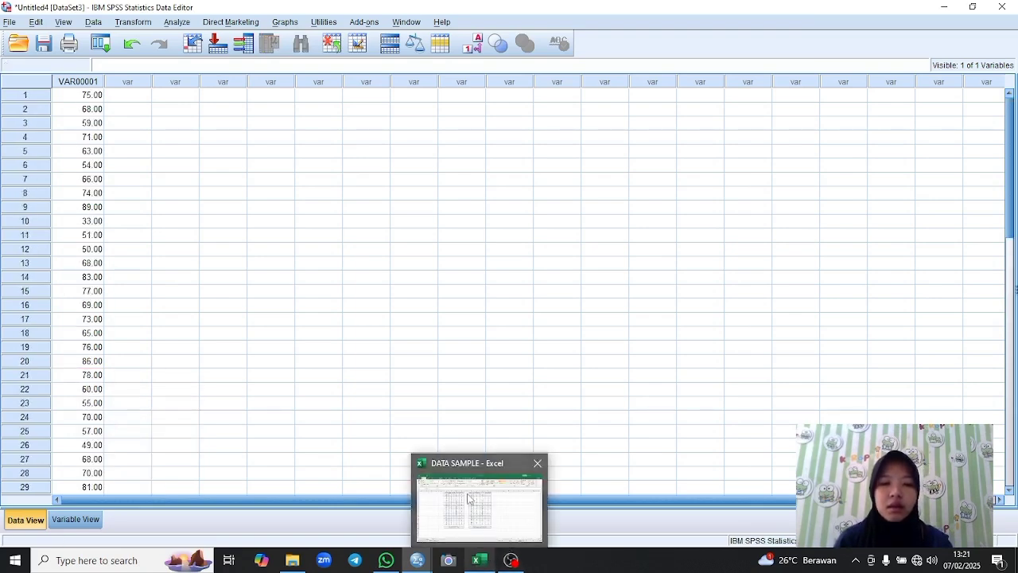
left_click(470, 499)
left_click_drag(491, 163, 509, 406)
right_click(499, 380)
left_click(549, 114)
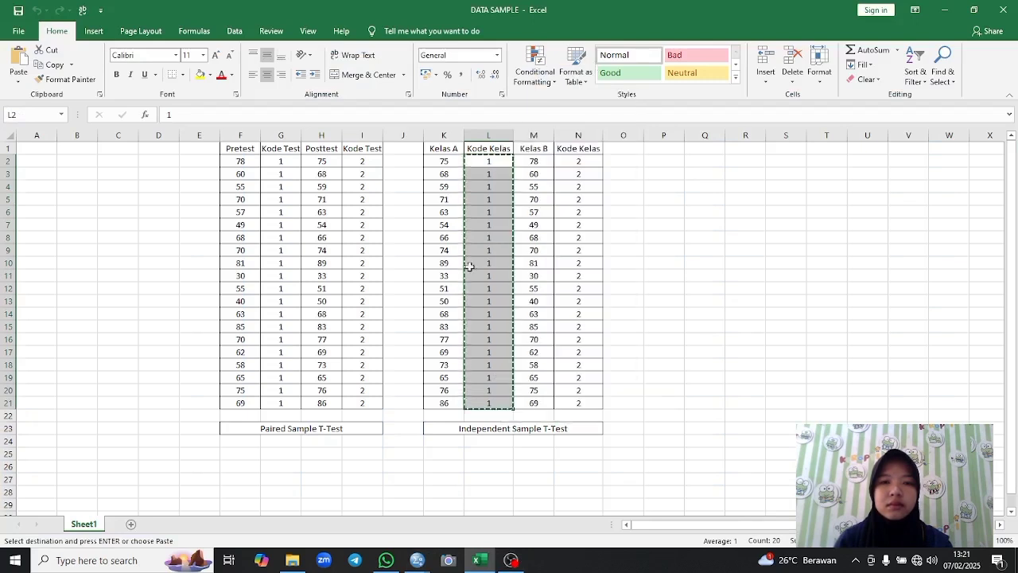
Step: Switch to the SPSS dataset and paste the Kelas A class codes into the second column from row 1
mouse_move(417, 560)
left_click(488, 501)
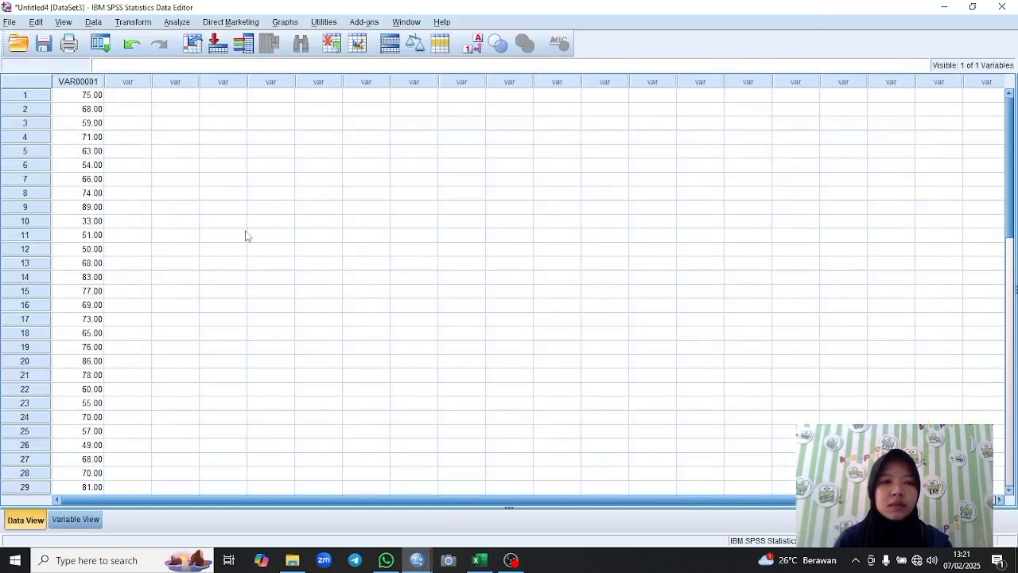
left_click(136, 96)
right_click(136, 95)
left_click(159, 130)
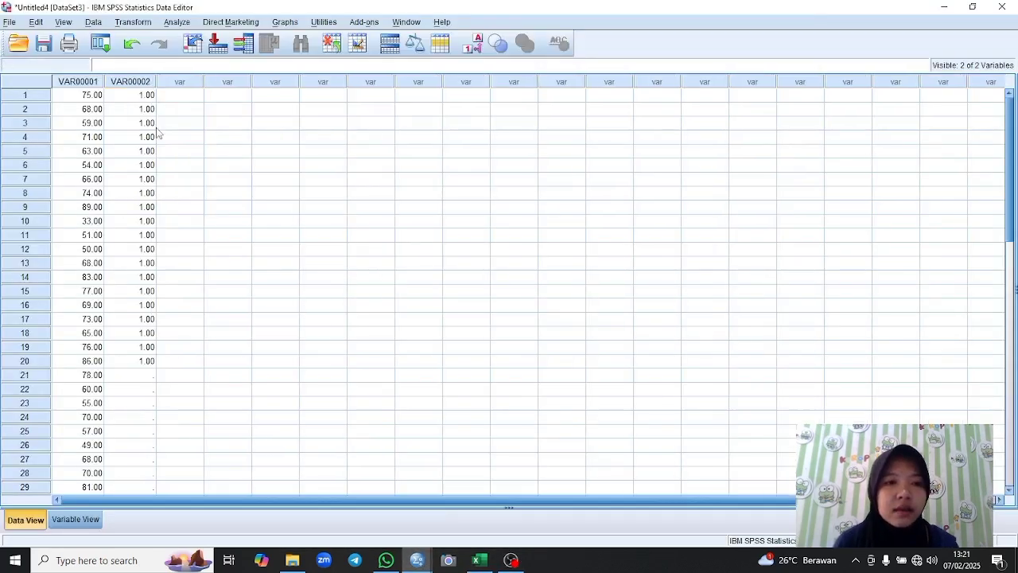
Step: Return to the DATA SAMPLE workbook in Excel and copy the Kelas B class codes in N2:N21
mouse_move(479, 560)
left_click(478, 501)
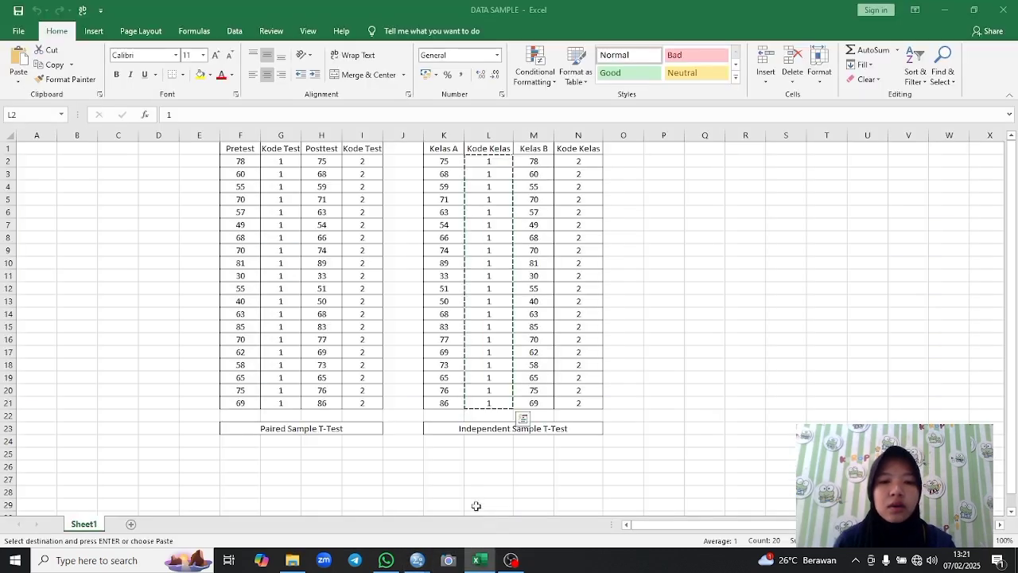
left_click_drag(578, 162, 578, 405)
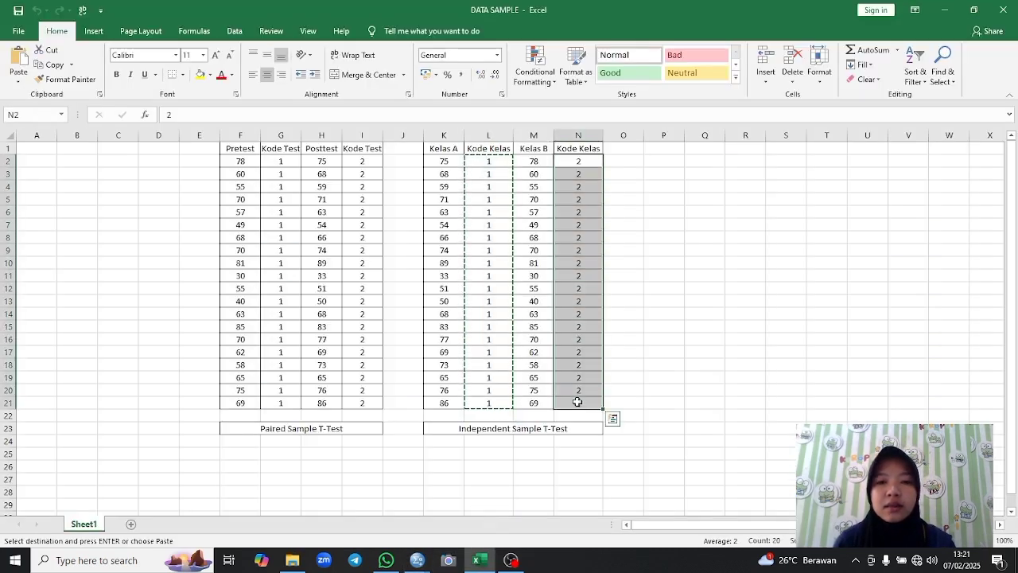
right_click(579, 401)
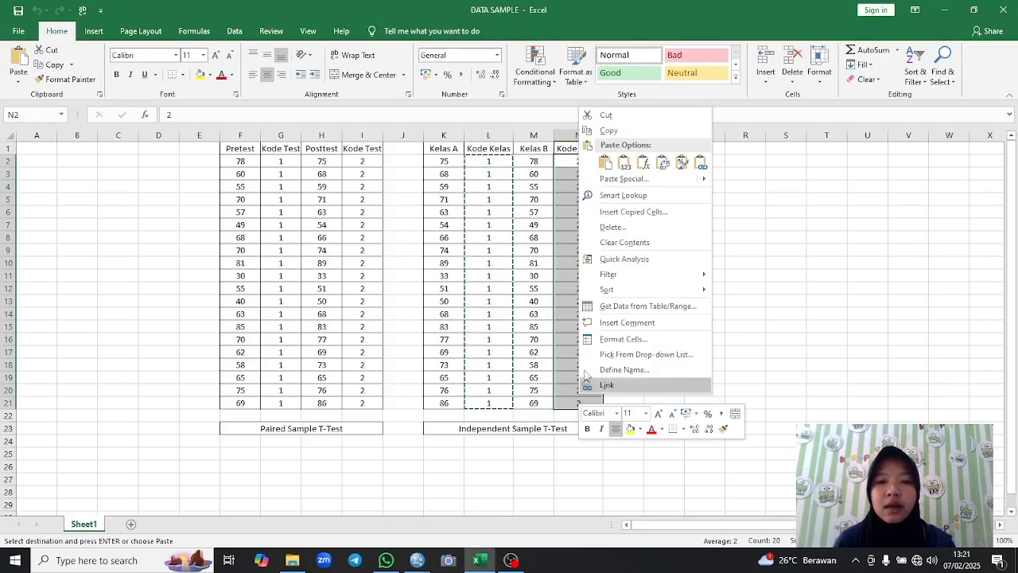
left_click(615, 131)
Step: Switch to the SPSS dataset and paste the Kelas B class codes into the second column, starting at row 21
mouse_move(428, 565)
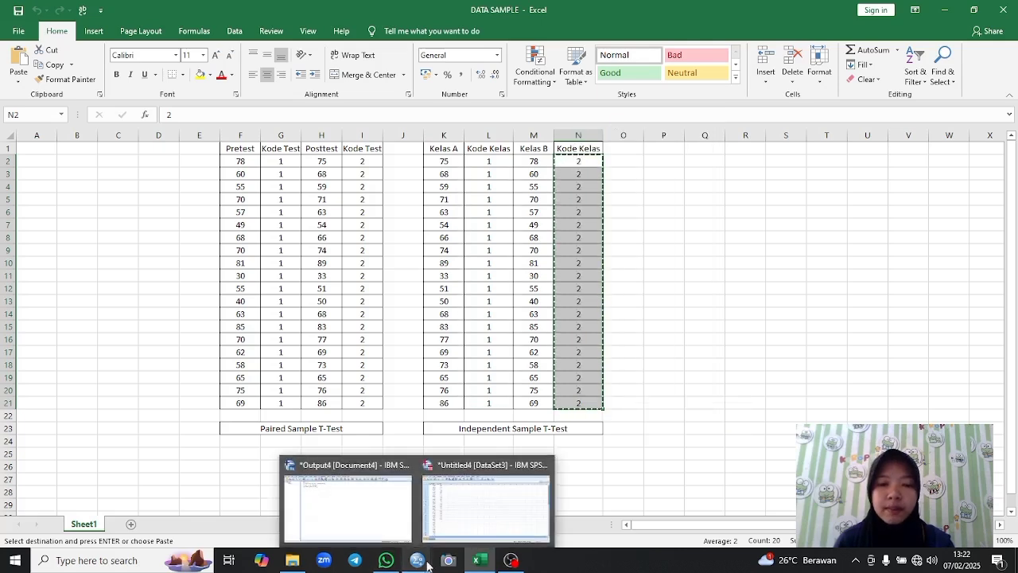
left_click(447, 528)
left_click(148, 381)
right_click(148, 381)
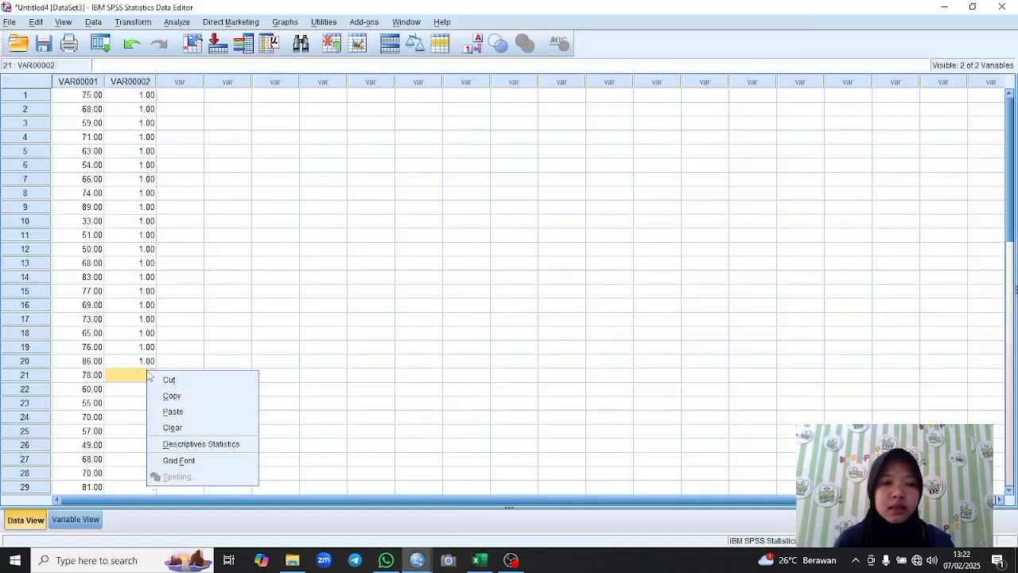
left_click(185, 411)
scroll(203, 344, "down", 6)
scroll(202, 345, "up", 6)
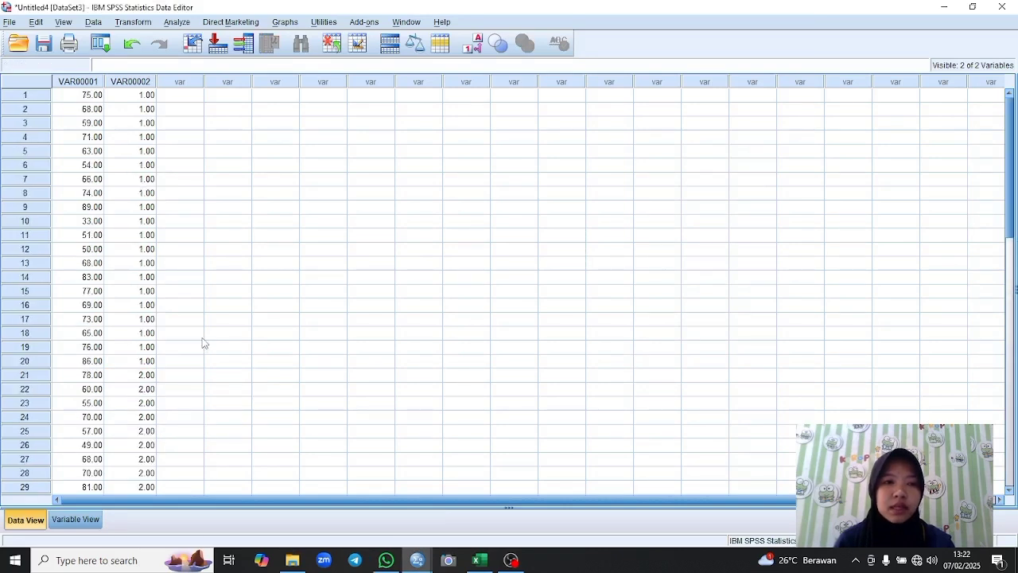
Step: Rename the first variable as Hasil and the second variable as Kelas in the variable definitions
left_click(78, 523)
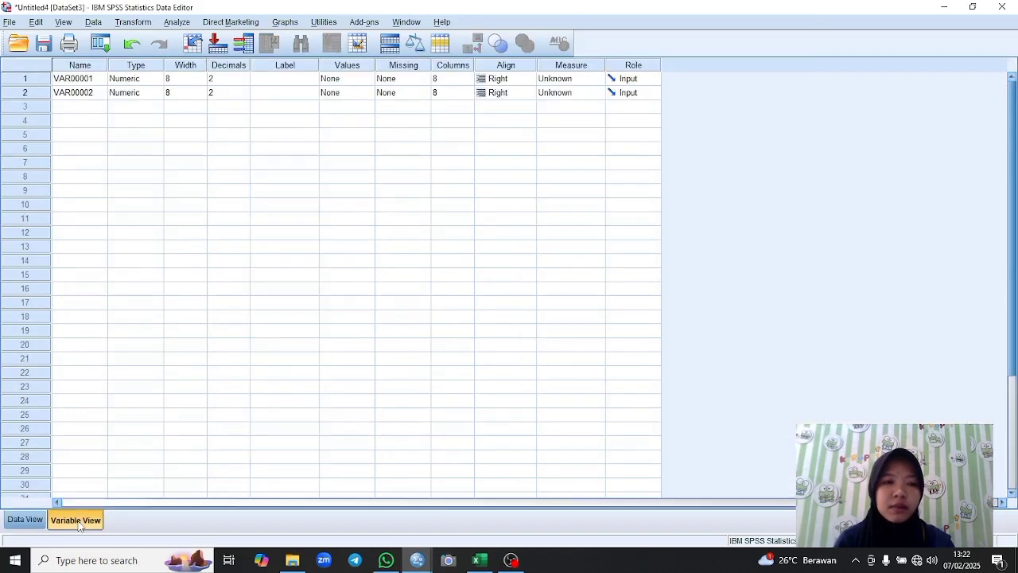
left_click(91, 79)
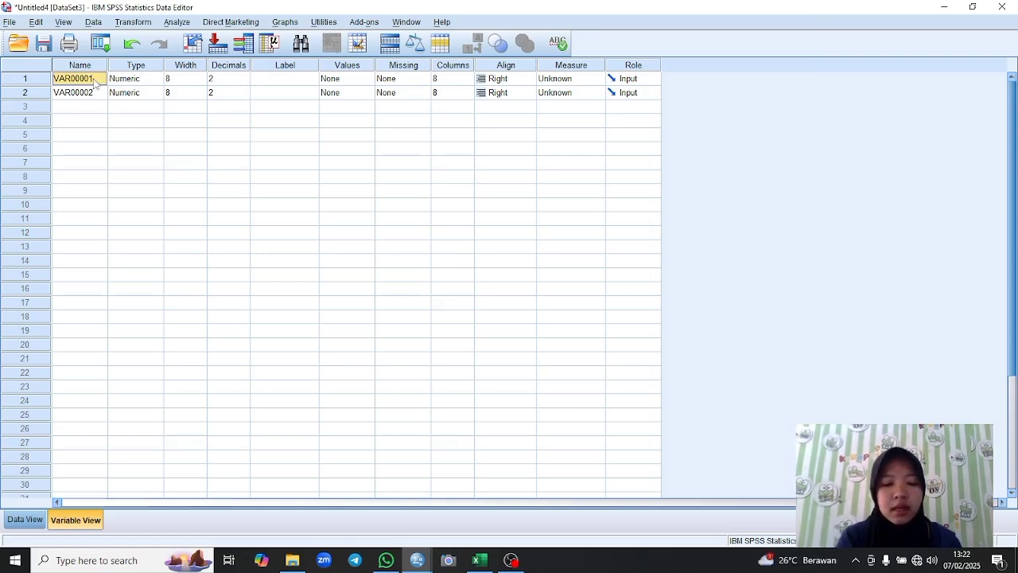
type("hAHasil")
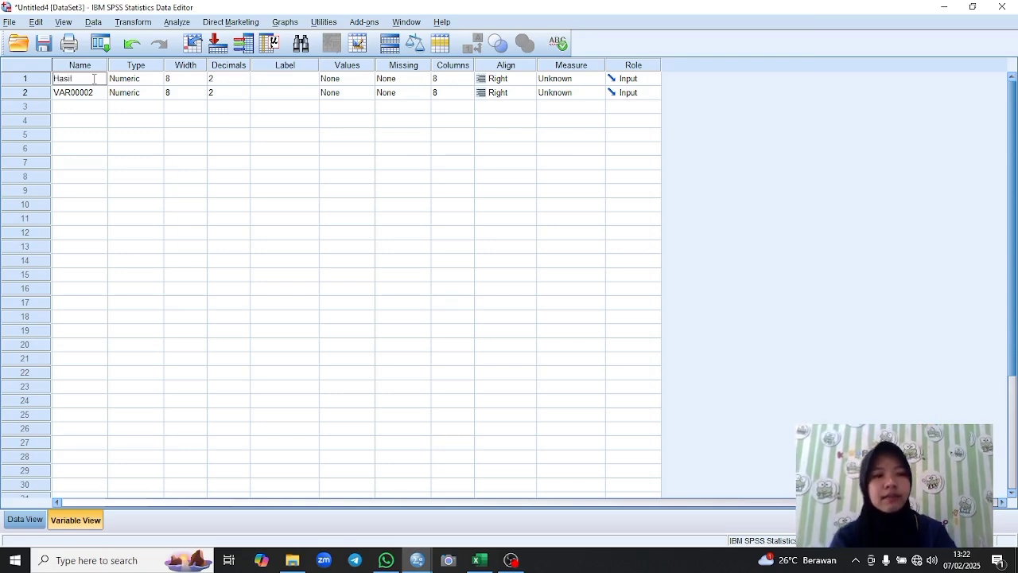
key("Return")
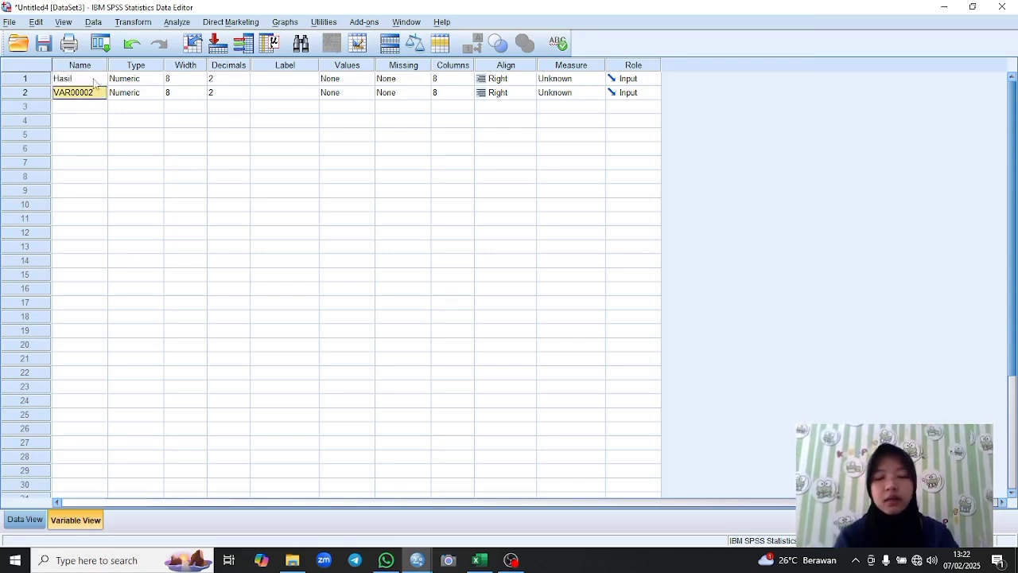
type("Kelas")
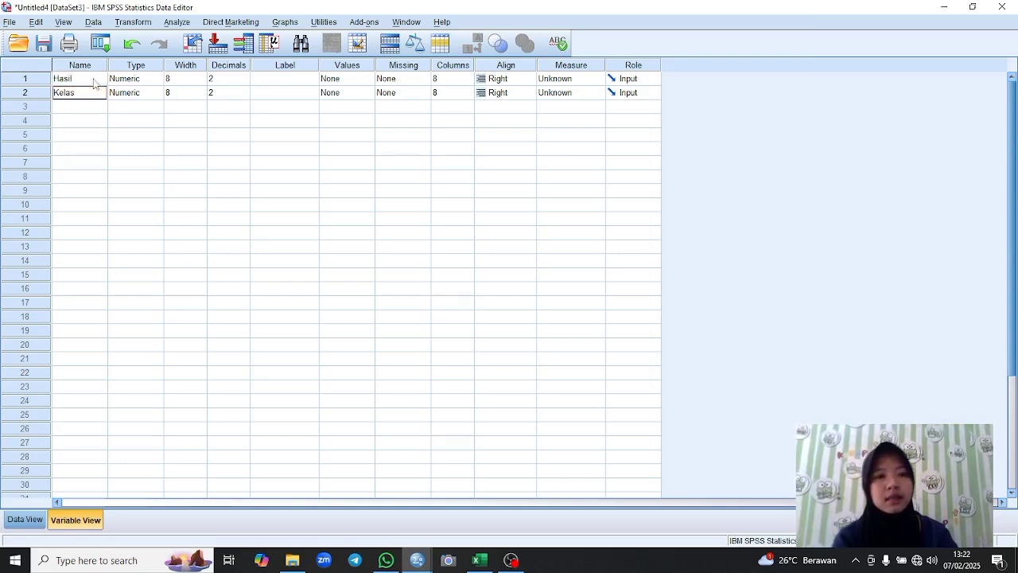
Step: Set the number of decimals to 0 for both the Hasil and Kelas variables
left_click(231, 79)
left_click(244, 76)
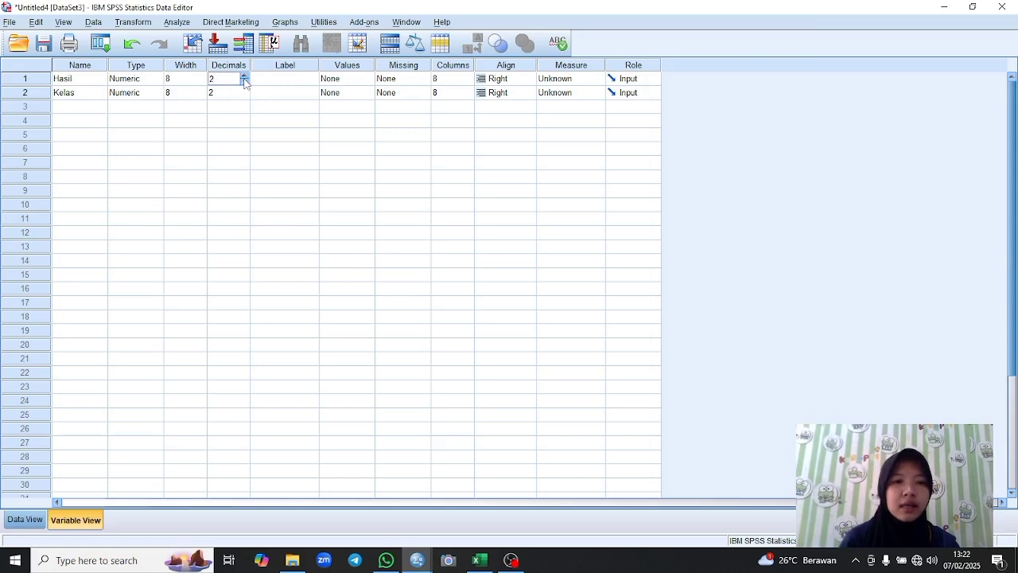
left_click(245, 97)
left_click(244, 90)
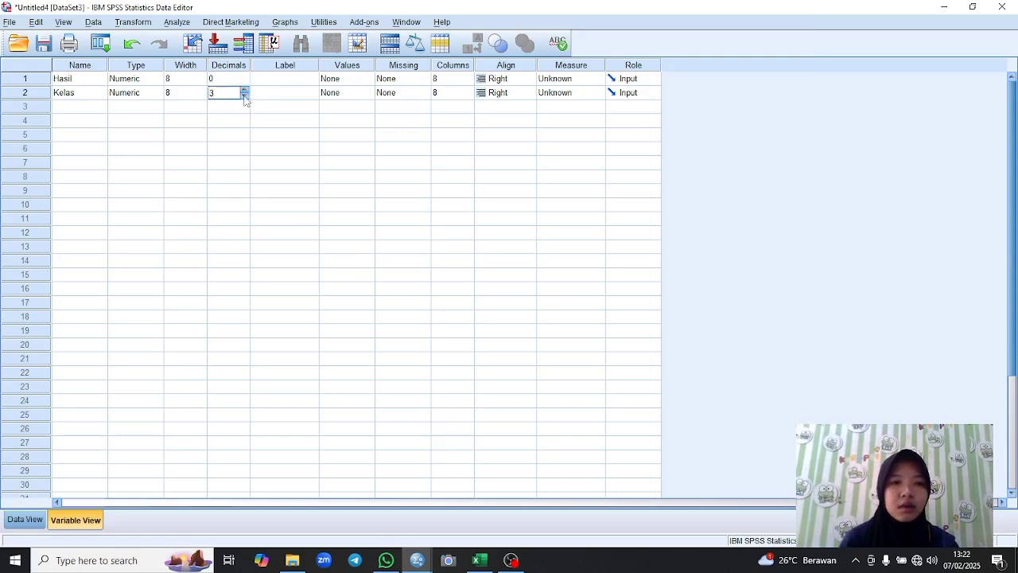
Step: Label the Hasil variable as Nilai Ujian and the Kelas variable as Kelas
left_click(285, 80)
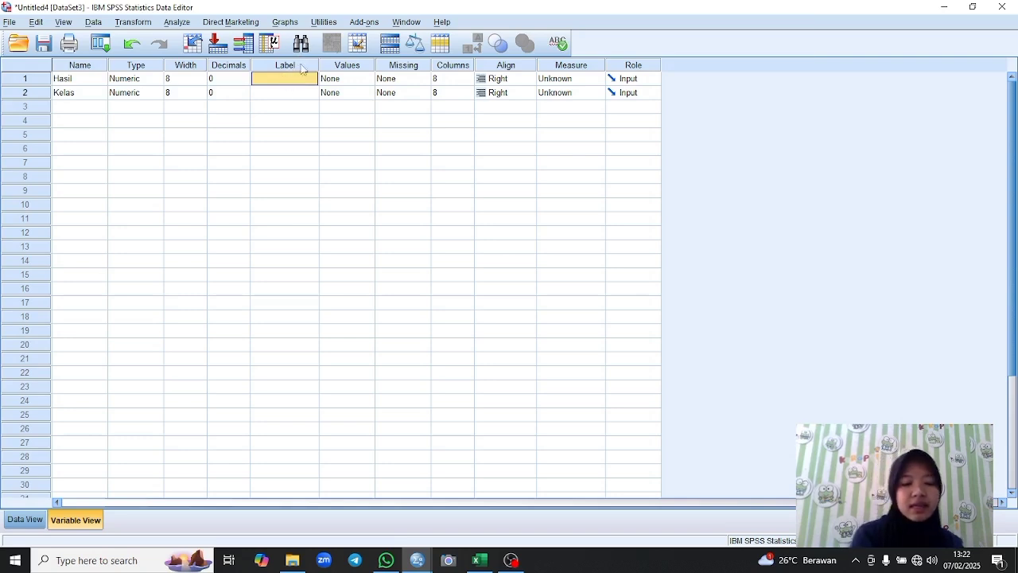
key("F2")
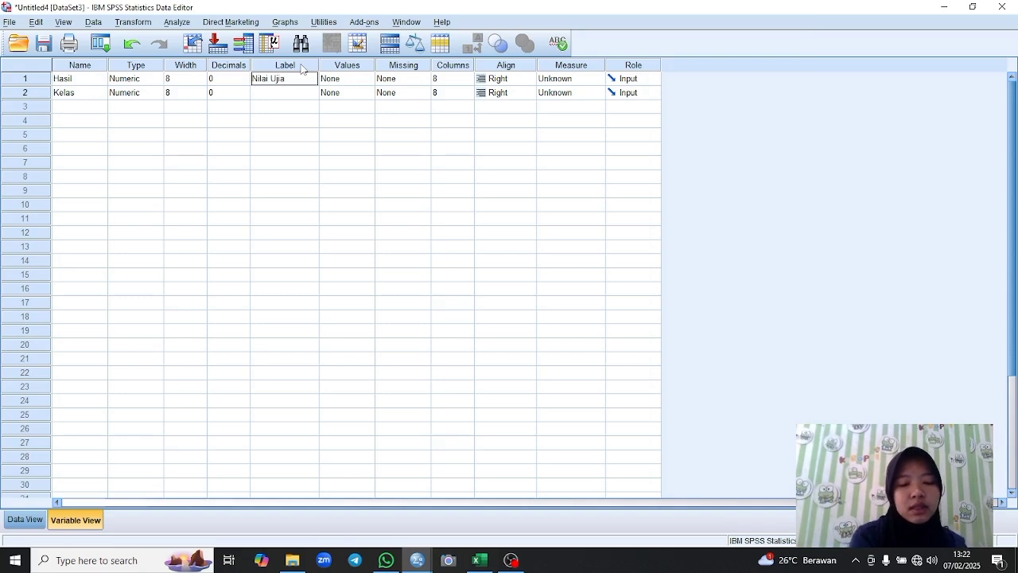
key("Return")
key("F2")
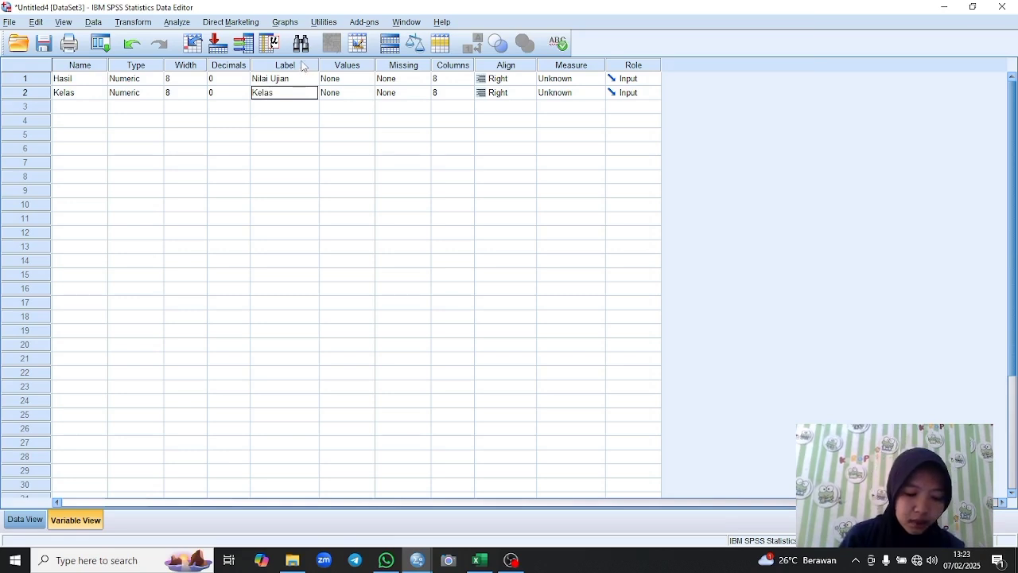
type("Kelas")
left_click(344, 79)
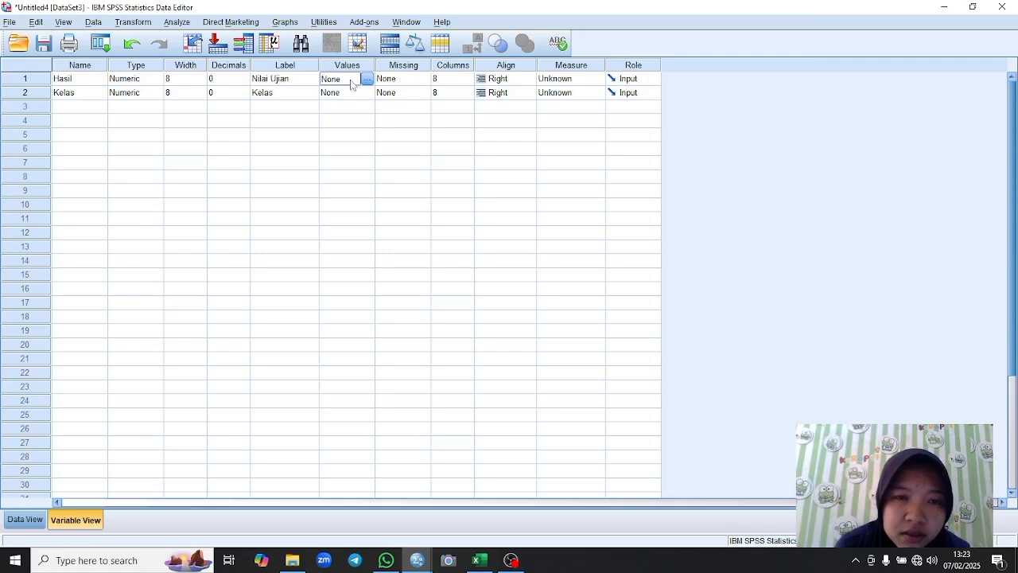
left_click(352, 87)
left_click(367, 93)
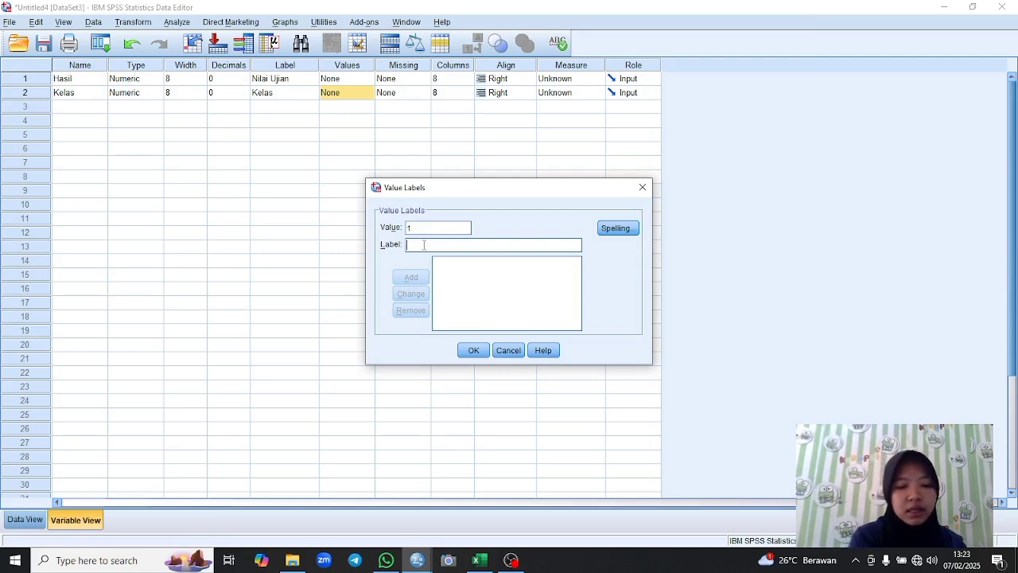
type("Kelas")
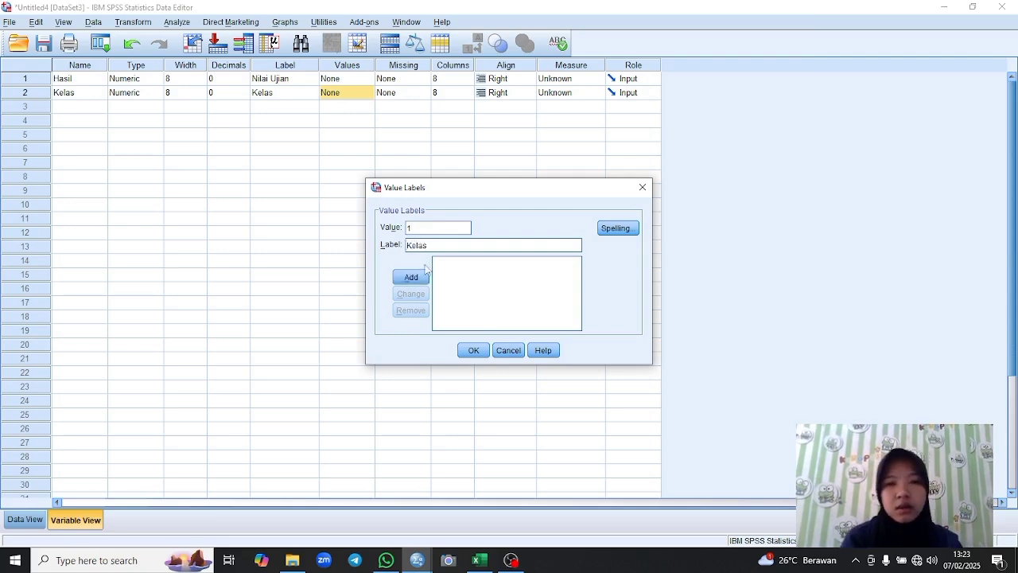
left_click(412, 278)
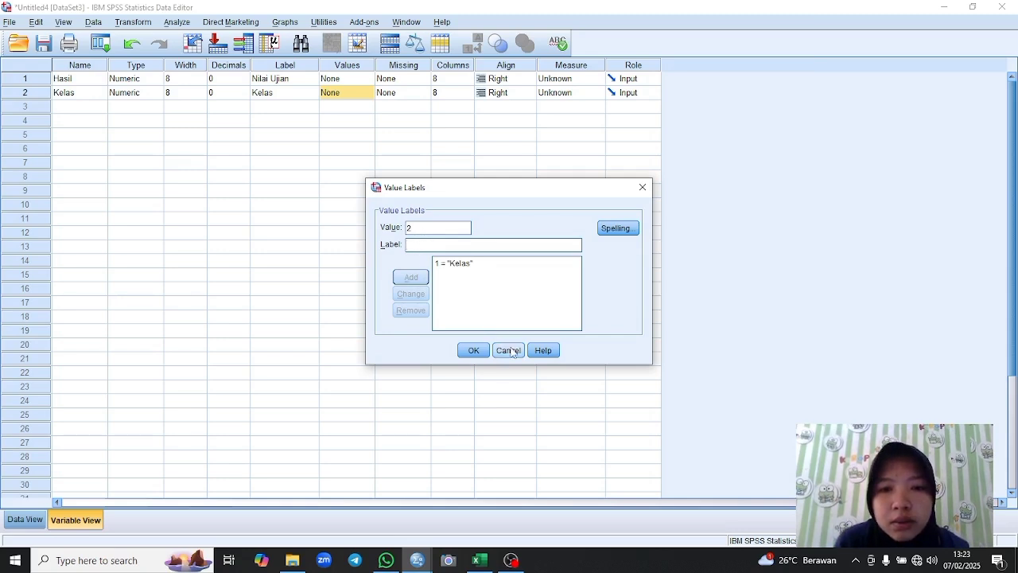
left_click(510, 351)
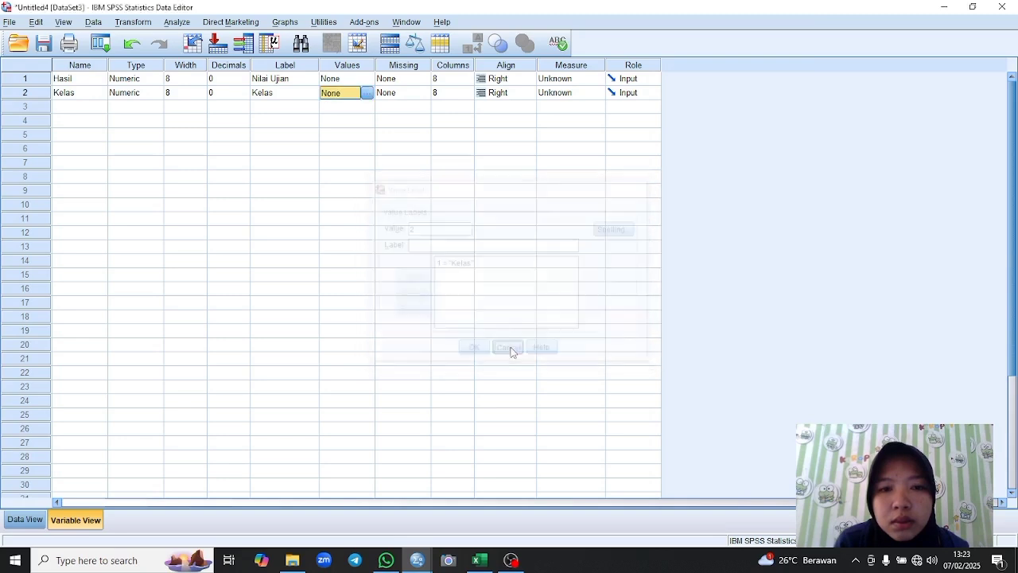
Step: Define the value labels of the Kelas variable as 1 = Kelas A and 2 = Kelas B
left_click(366, 94)
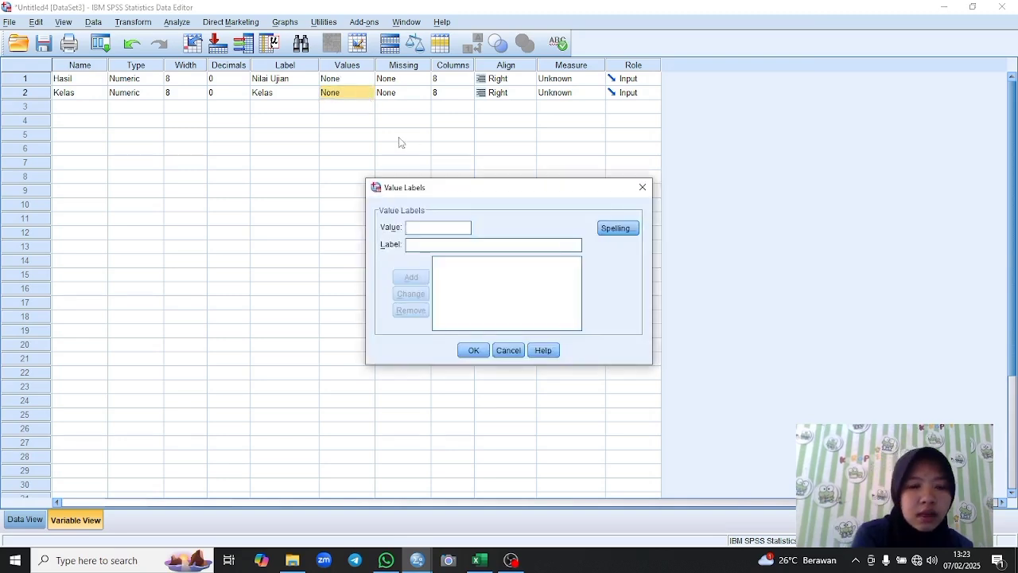
type("1")
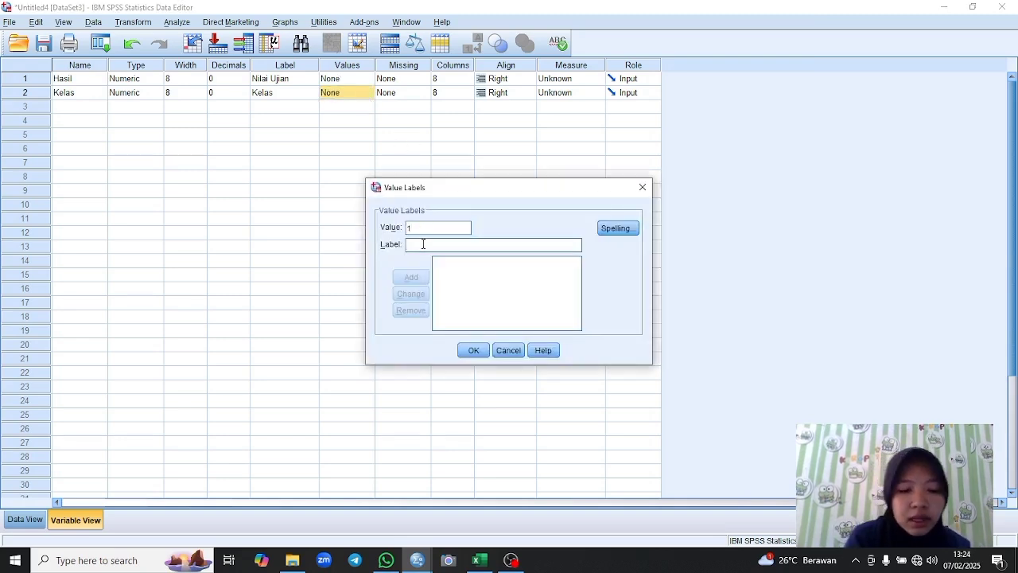
type("Kelas A")
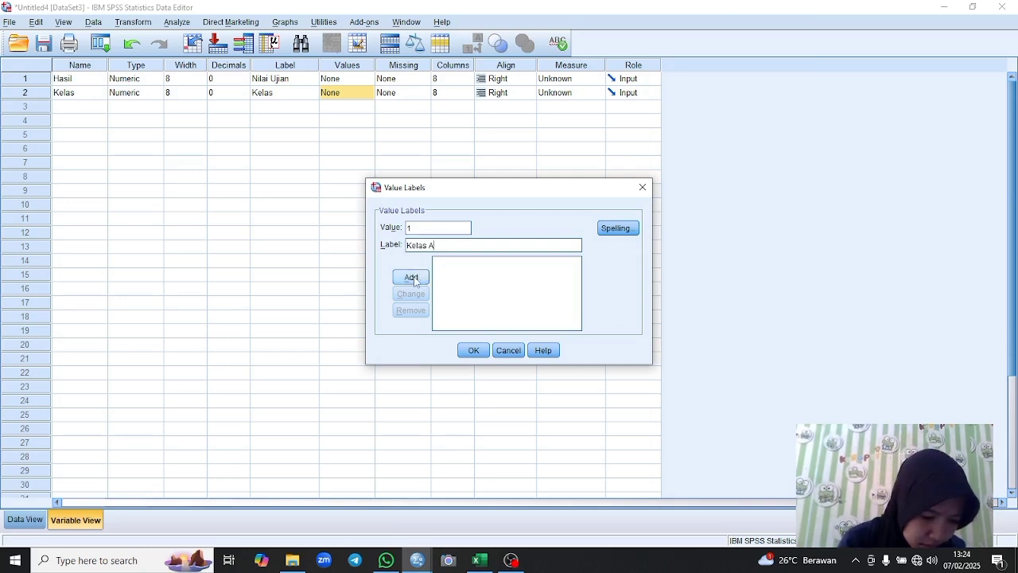
left_click(412, 279)
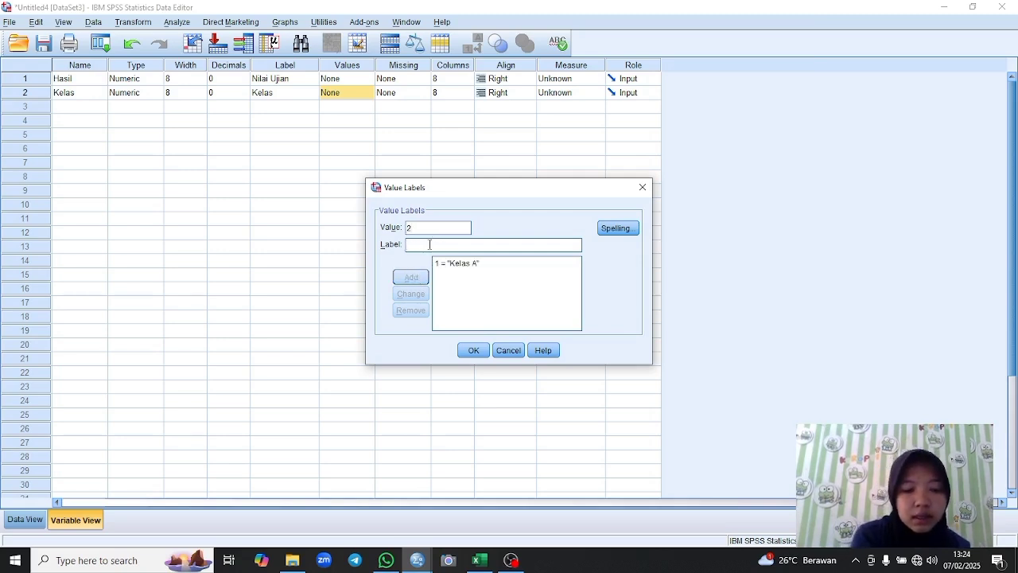
type("Kelas B")
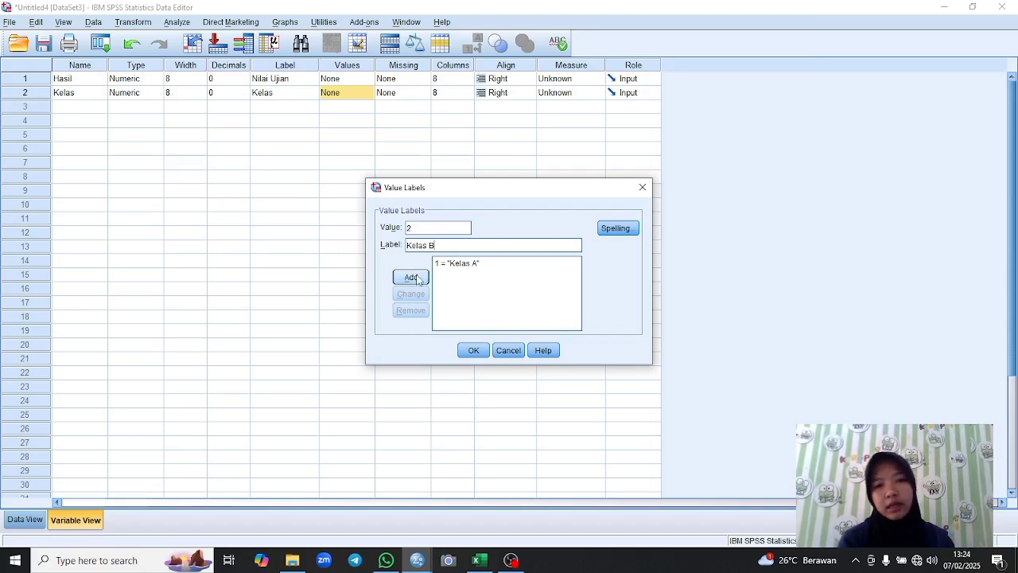
left_click(416, 278)
left_click(472, 353)
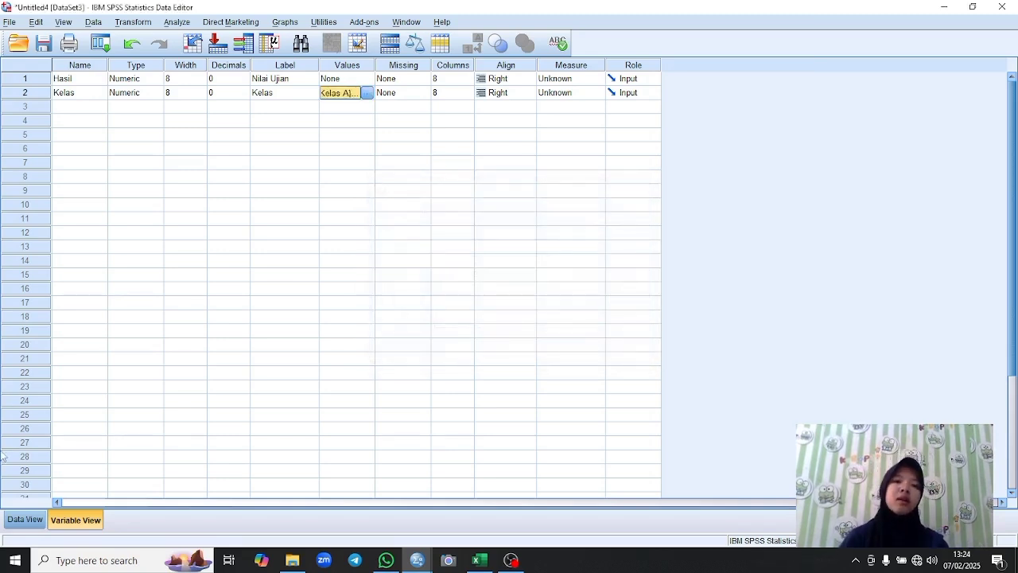
Step: Set up an Independent-Samples T Test with Nilai Ujian as the test variable and Kelas as the grouping variable
left_click(25, 519)
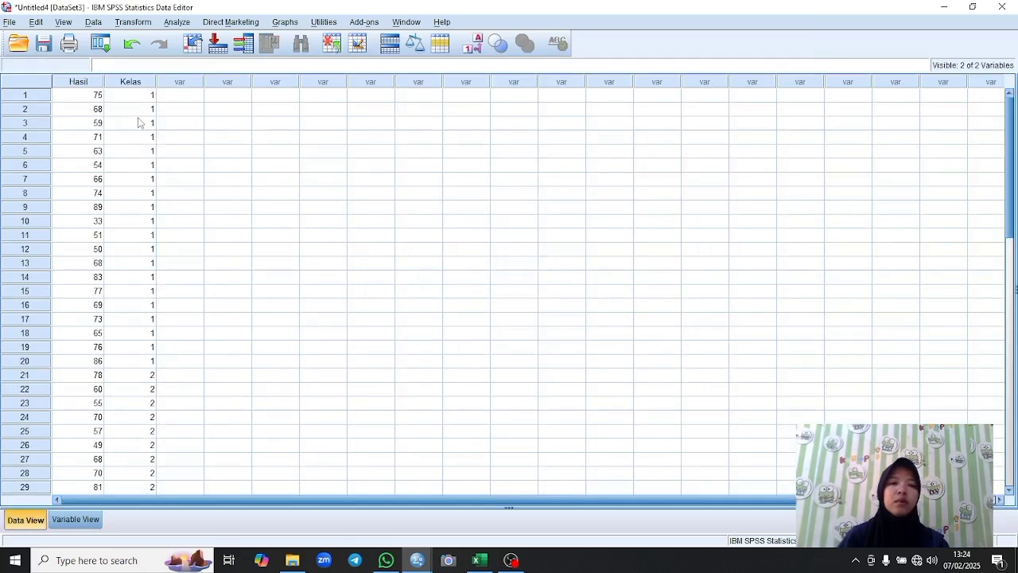
left_click(176, 21)
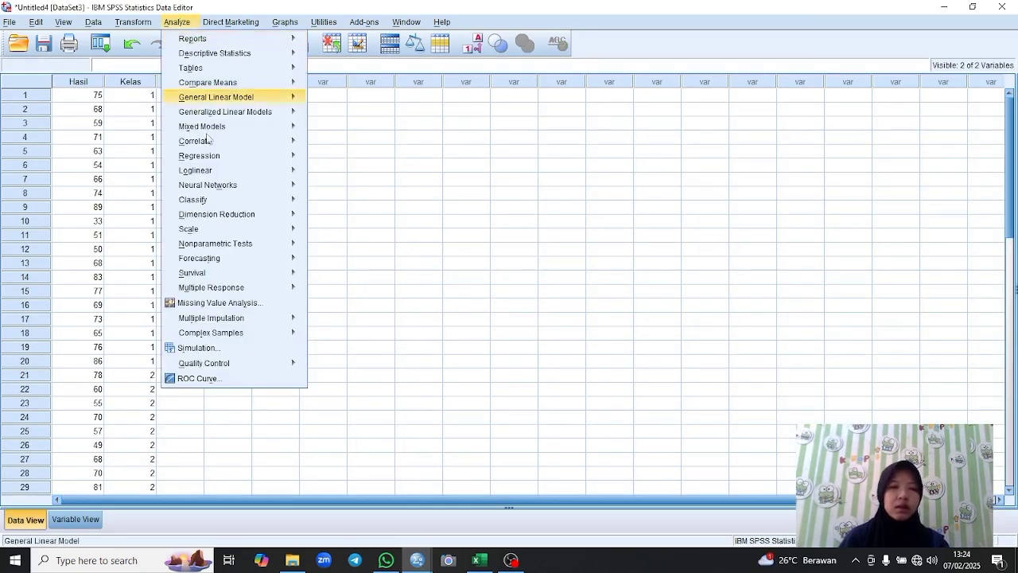
mouse_move(215, 83)
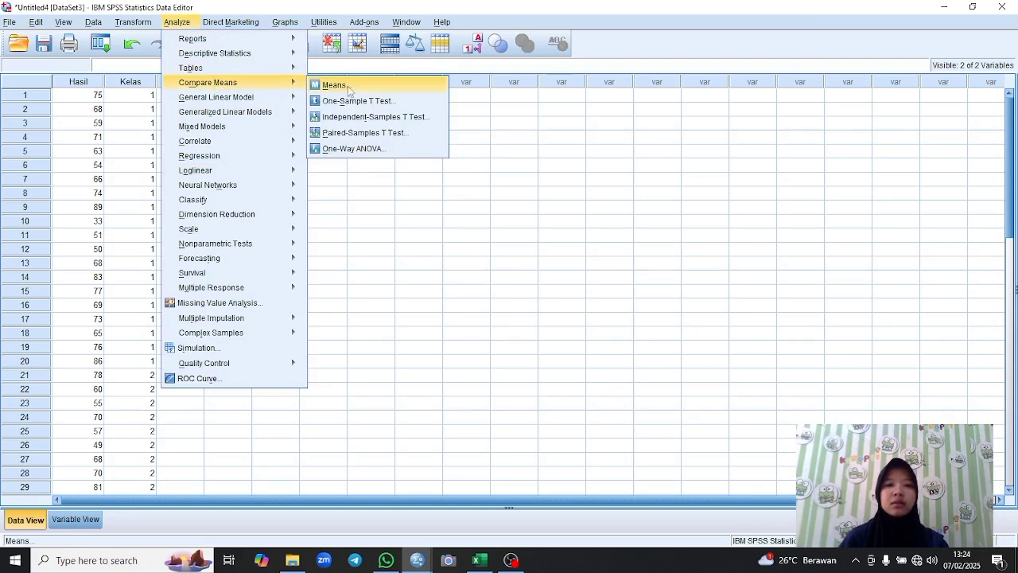
left_click(355, 118)
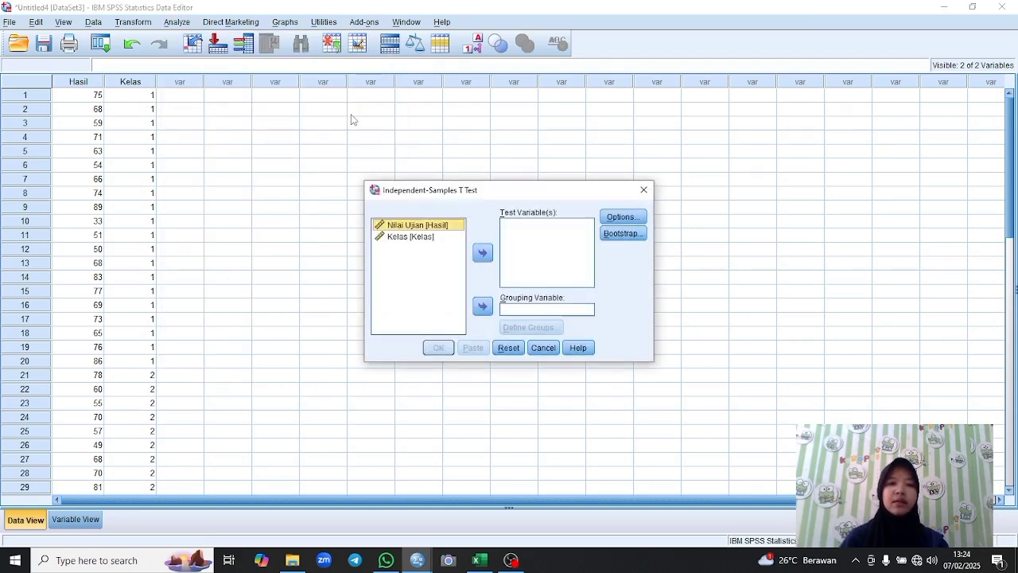
left_click(486, 258)
left_click(401, 228)
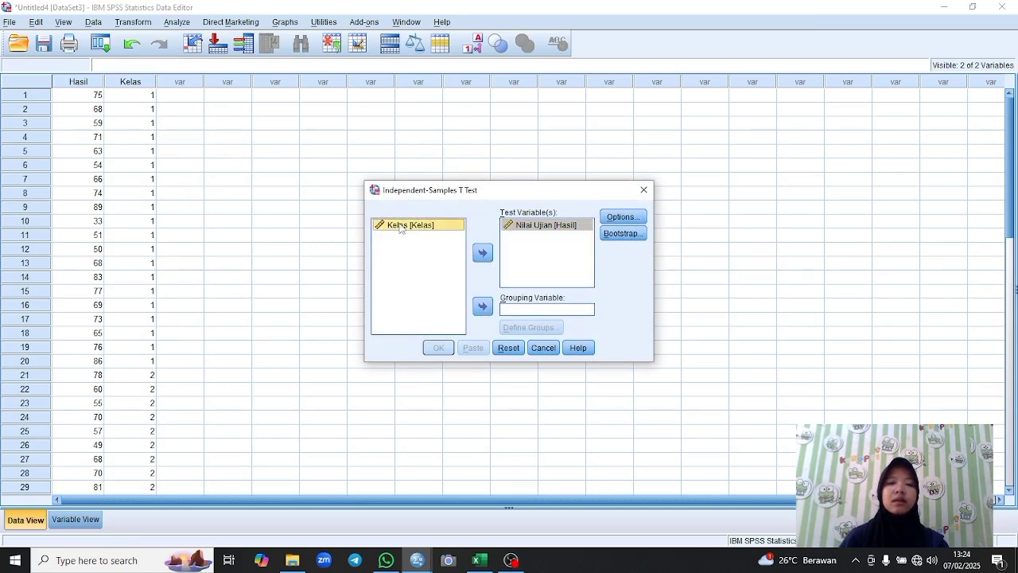
left_click(482, 307)
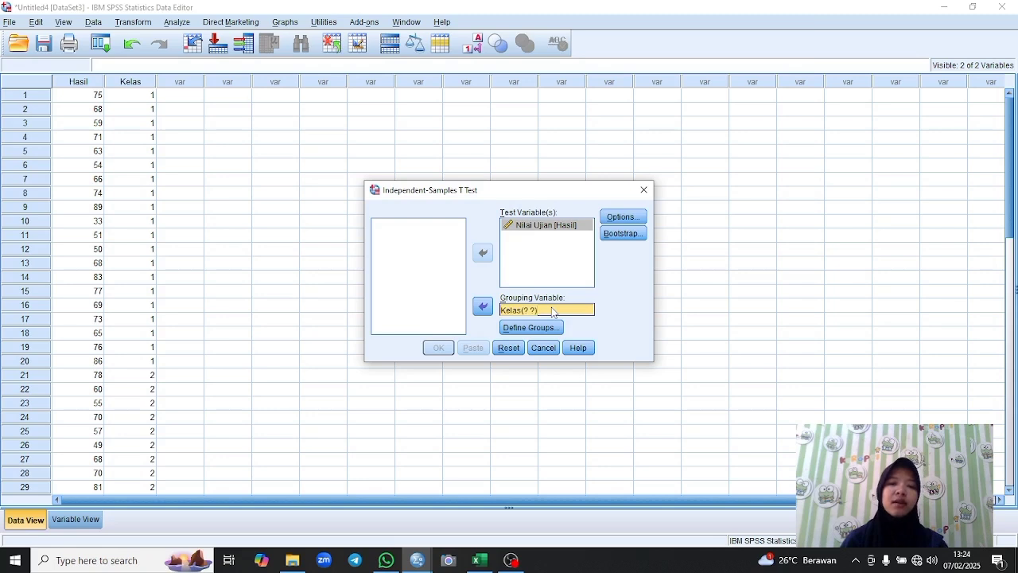
Step: Define the Kelas groups for the t-test with value 1 for Group 1 and value 2 for Group 2
left_click(532, 329)
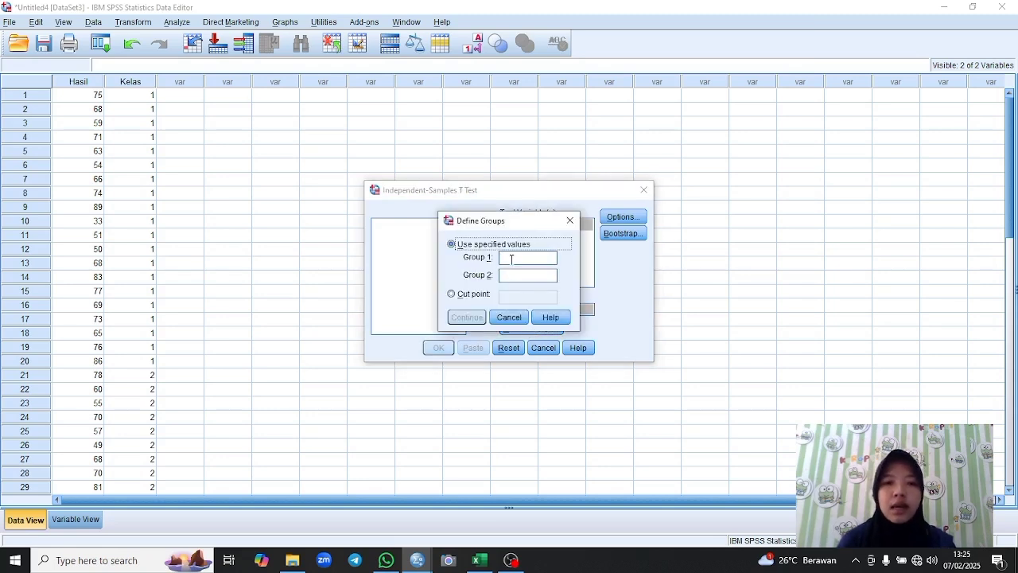
left_click(515, 260)
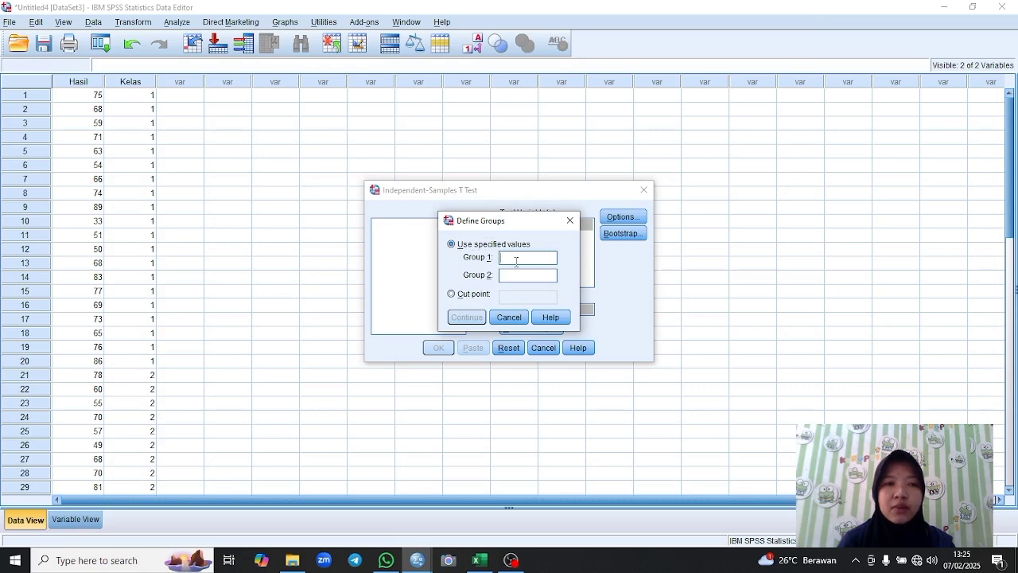
type("1")
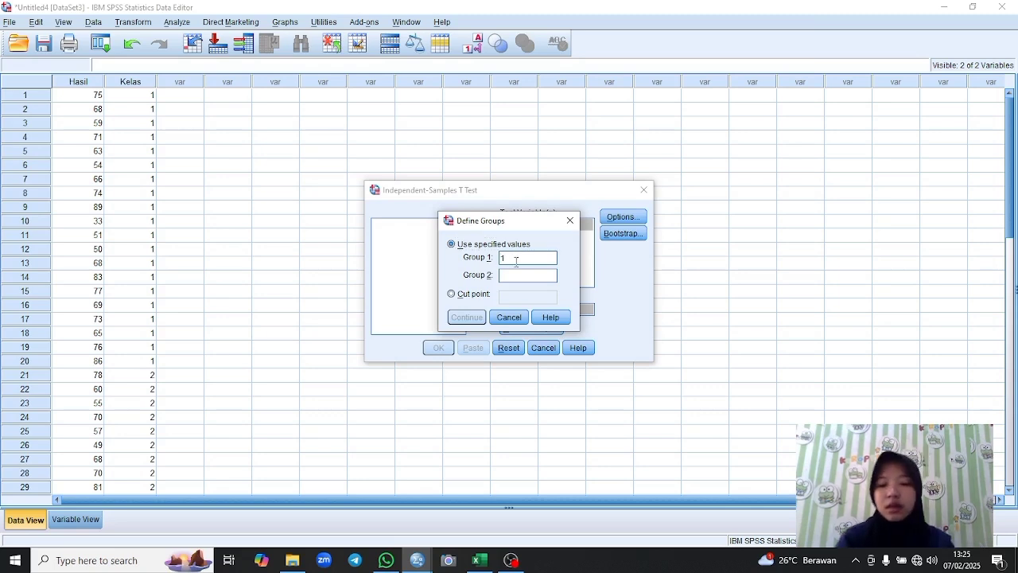
left_click(512, 276)
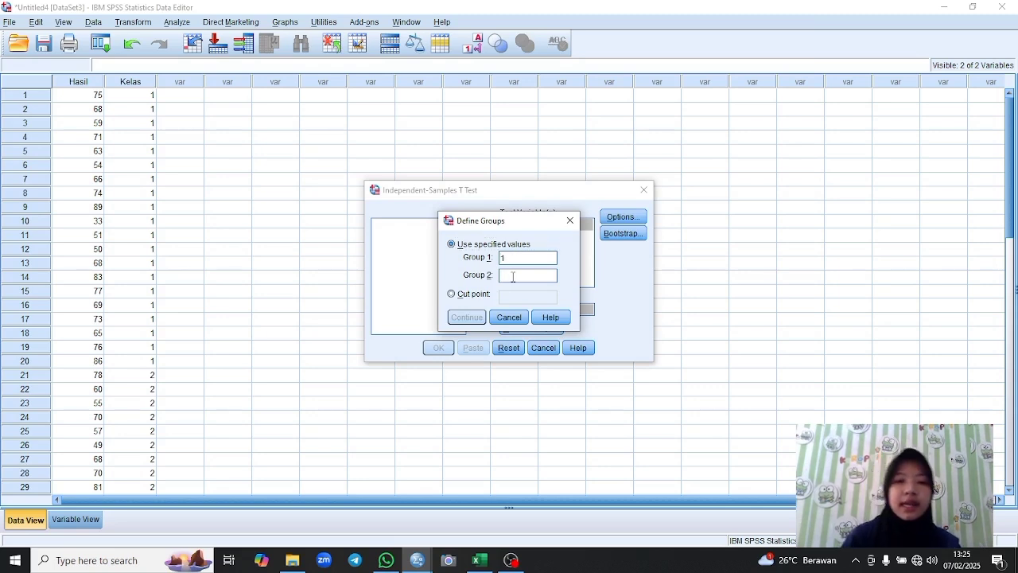
type("2")
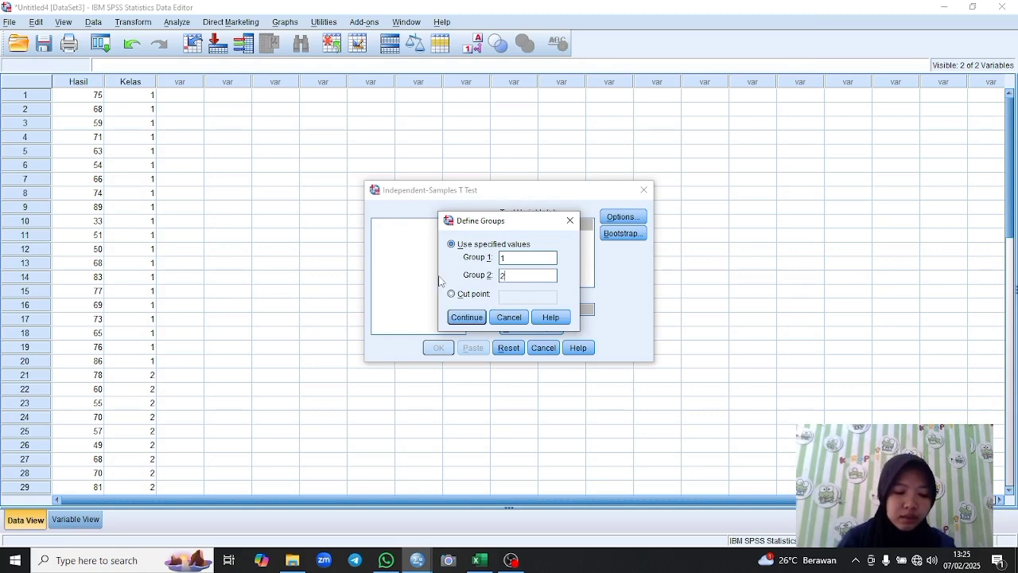
left_click(466, 318)
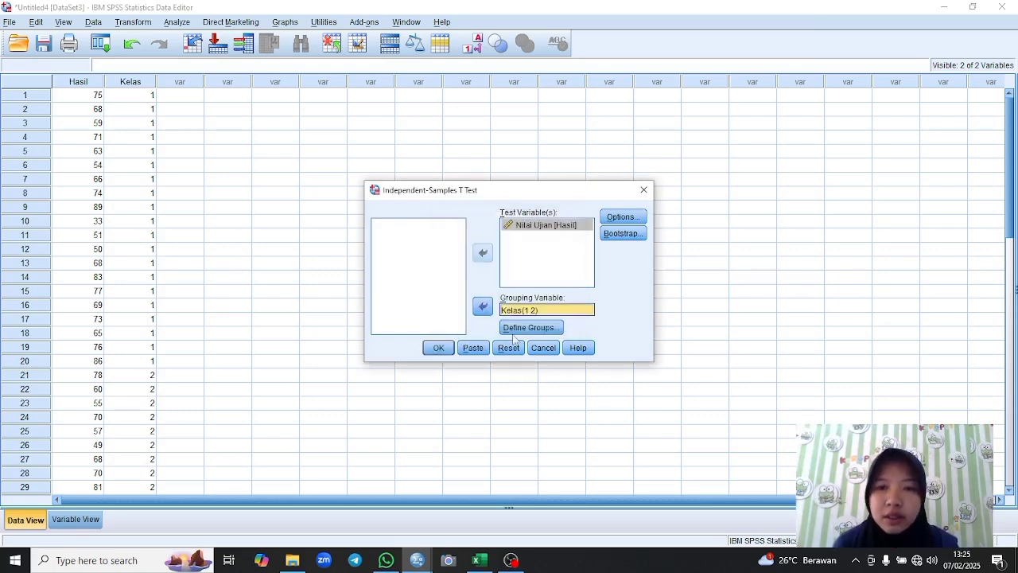
Step: Check the confidence interval and missing-value options without changing them, and run the Independent-Samples T Test
left_click(621, 218)
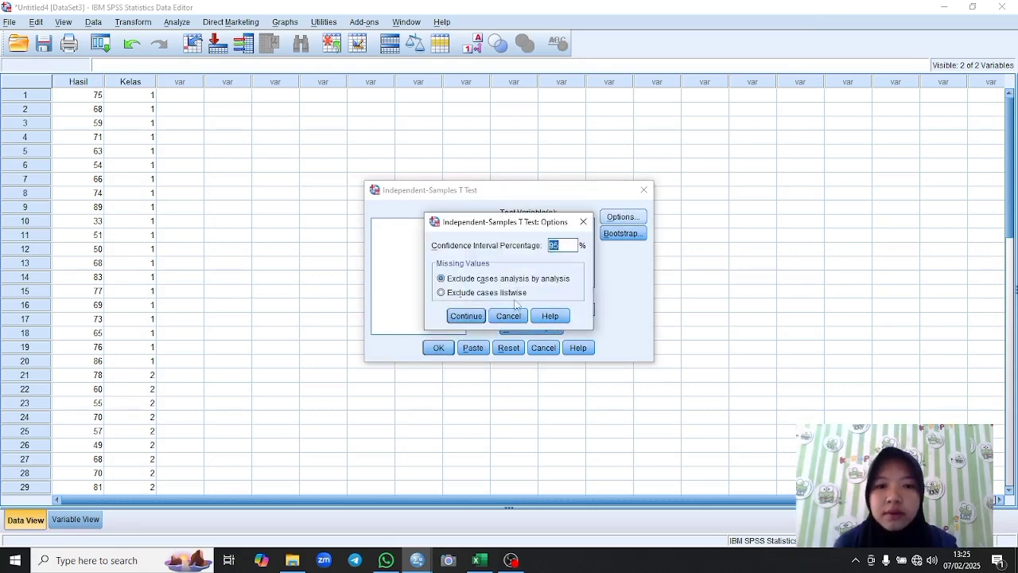
left_click(583, 222)
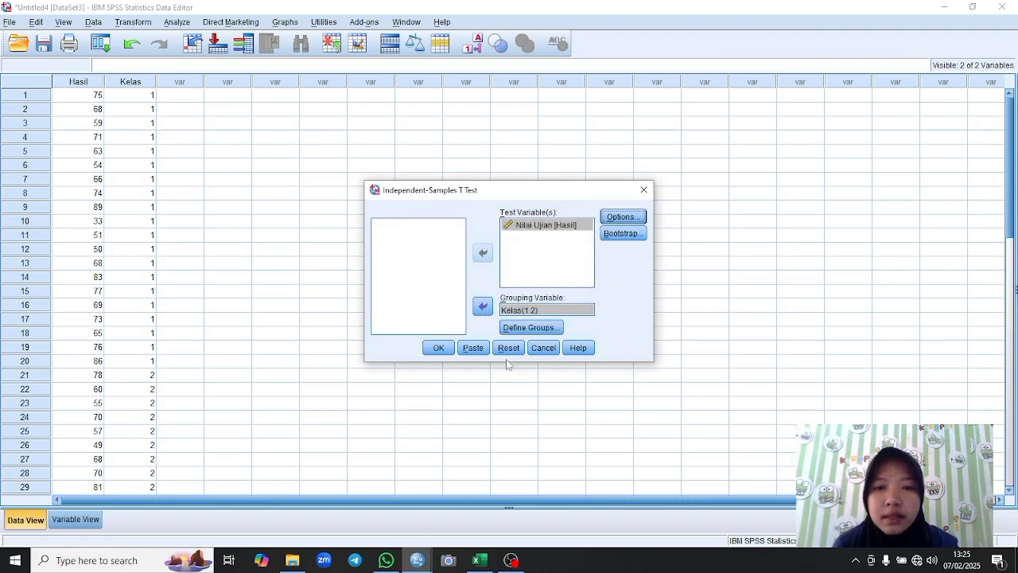
left_click(438, 350)
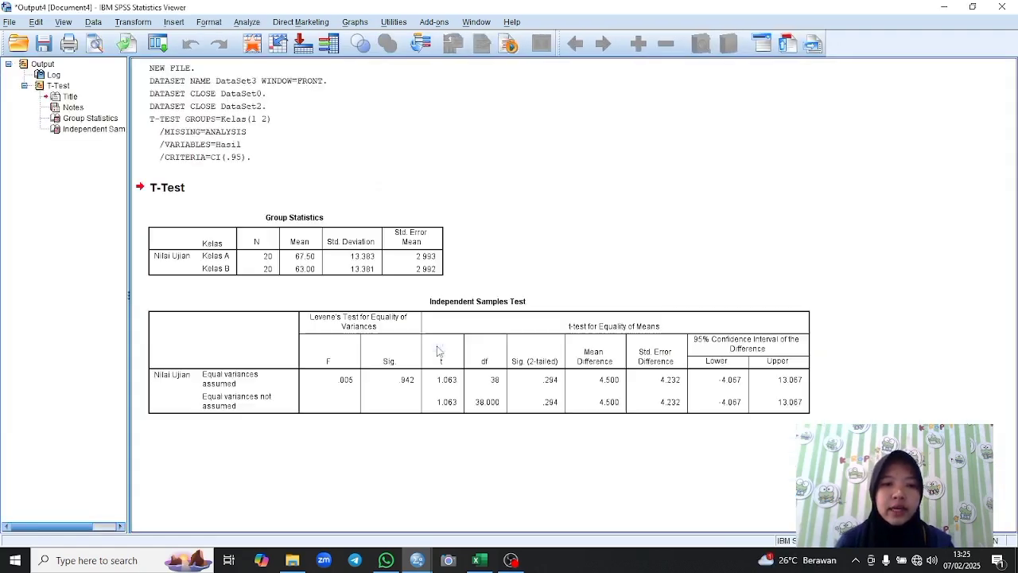